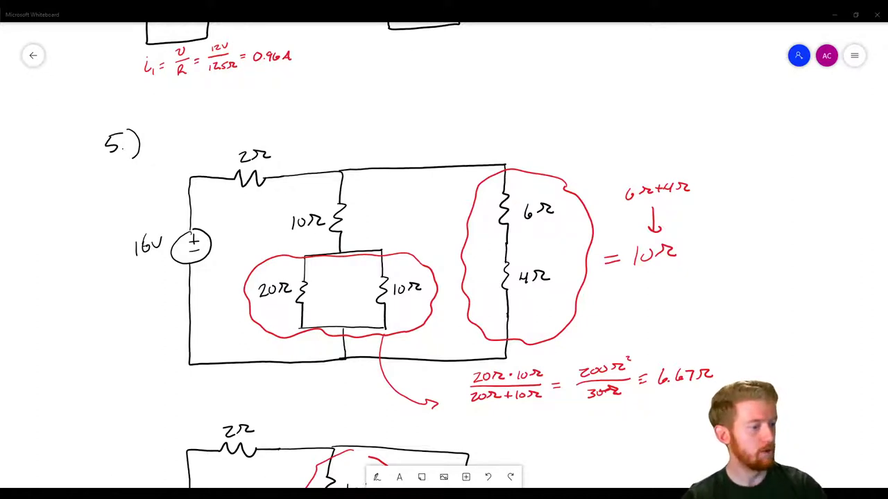
# - Switch from the whiteboard circuit solution to the LTspice download page in Chrome
pyautogui.hotkey('alt', 'Tab')
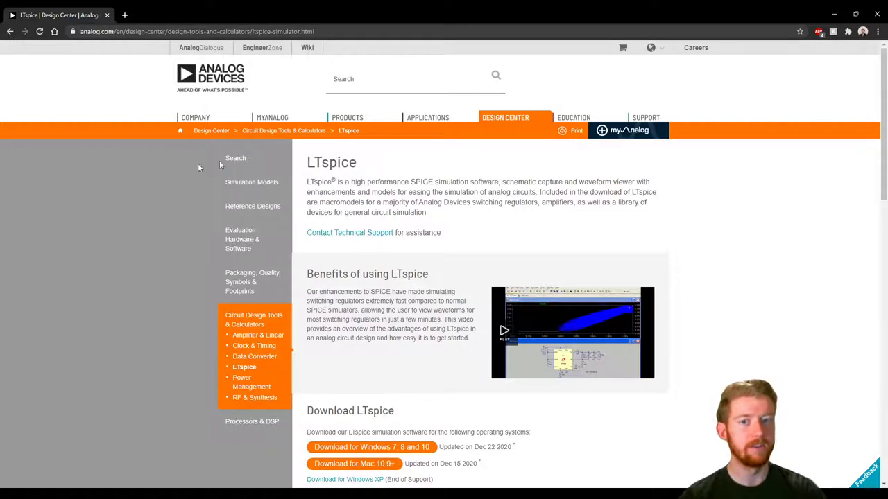
# - Skim the LTspice description and the Download for Windows option, then switch to LTspice XVII
pyautogui.moveTo(308, 182); pyautogui.dragTo(504, 190)
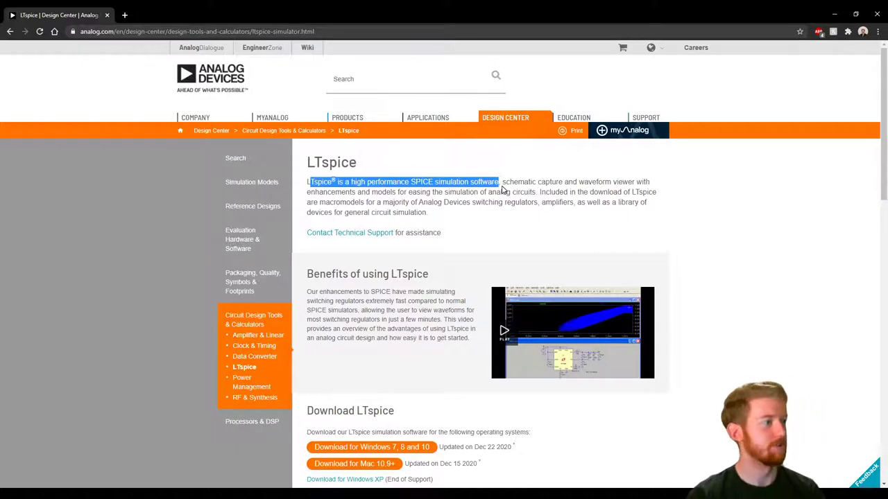
pyautogui.click(511, 190)
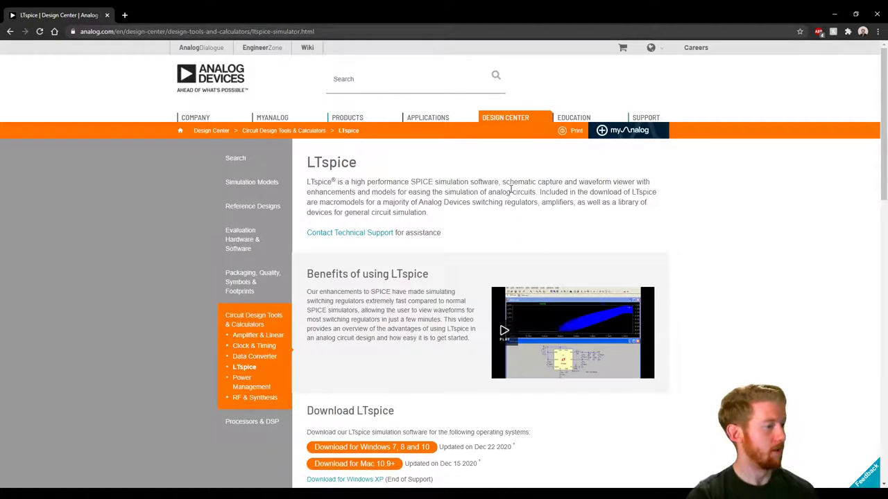
pyautogui.scroll(-2, 511, 189)
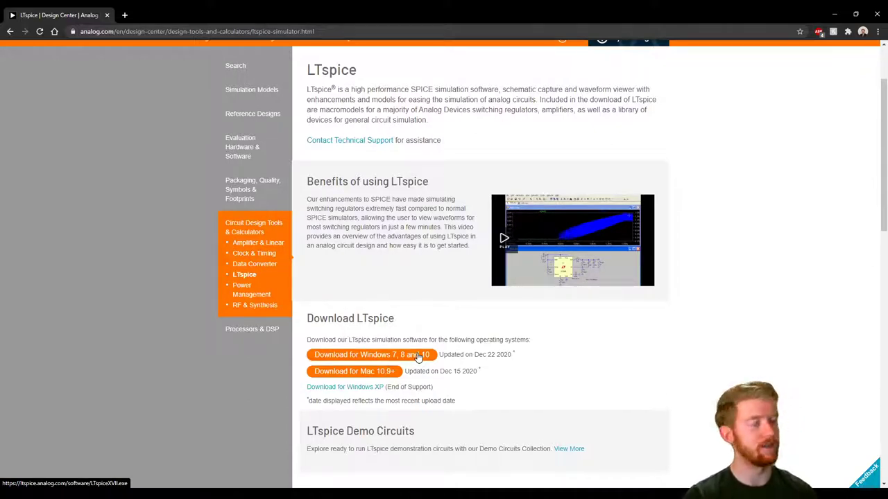
pyautogui.scroll(2, 419, 356)
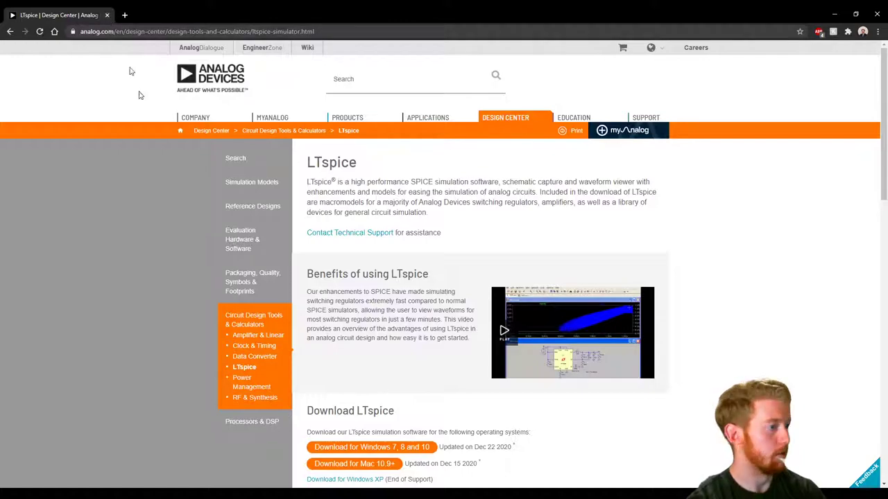
pyautogui.click(234, 485)
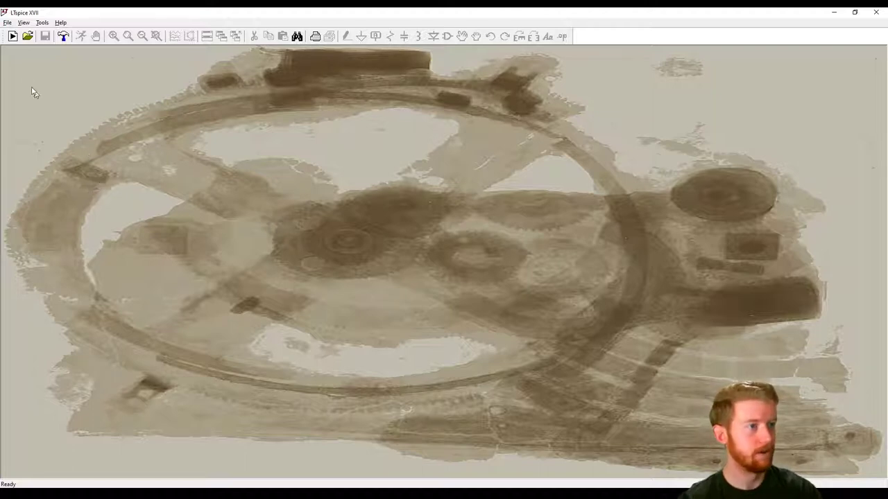
# - Create a new blank schematic, Draft6
pyautogui.click(8, 22)
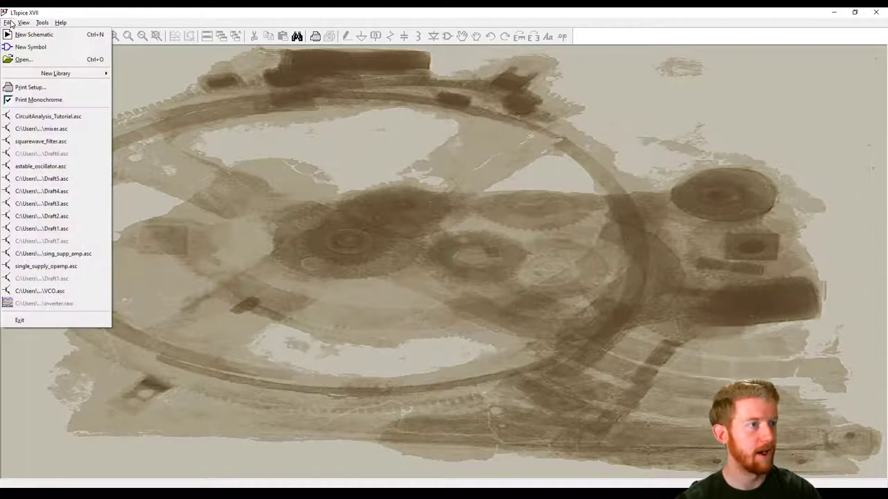
pyautogui.click(24, 23)
pyautogui.click(7, 22)
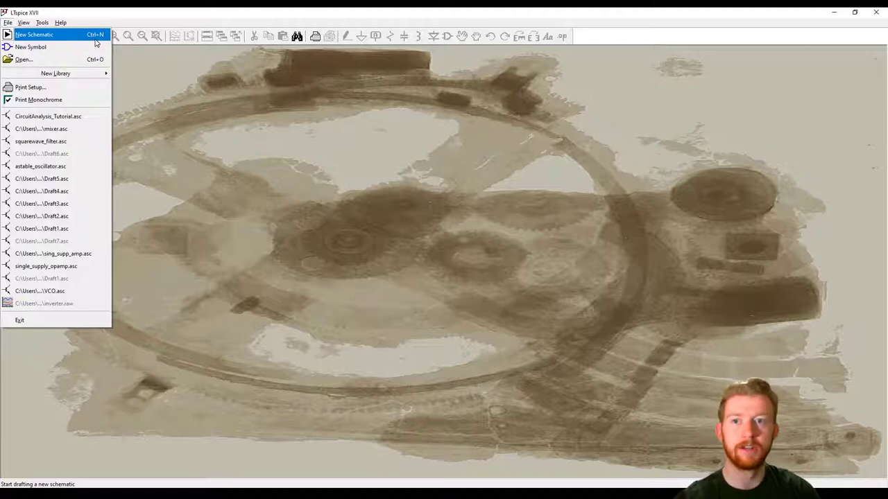
pyautogui.click(273, 163)
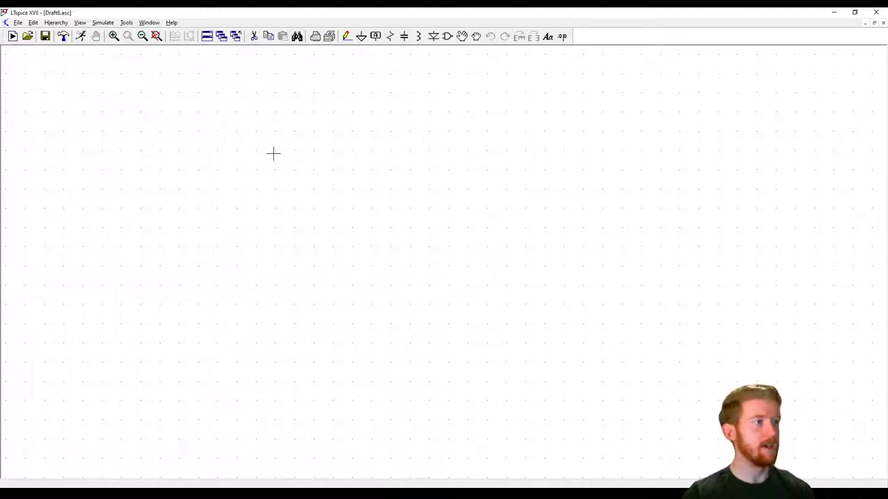
# - View Color Preferences without changes, then restore the LTspice window from full screen
pyautogui.click(126, 23)
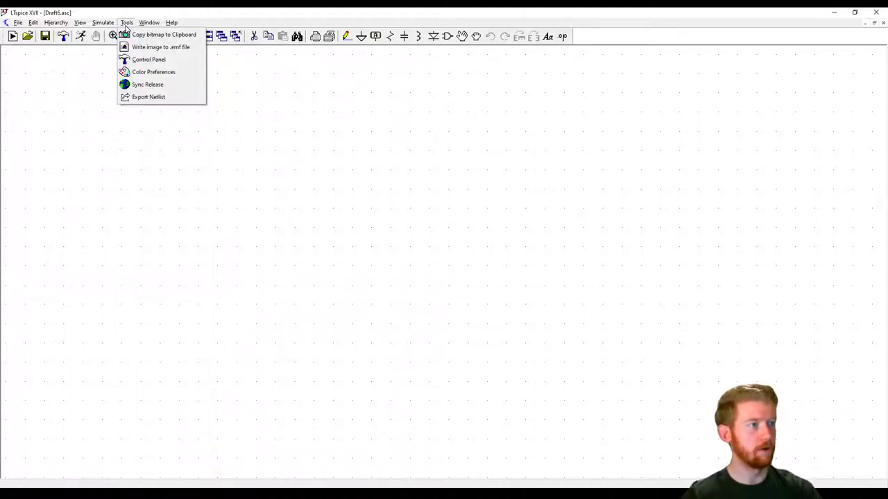
pyautogui.click(146, 72)
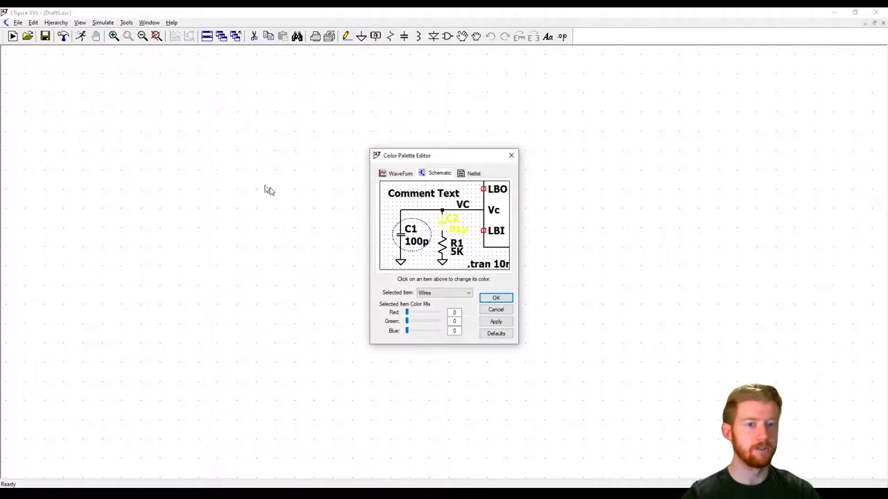
pyautogui.click(510, 157)
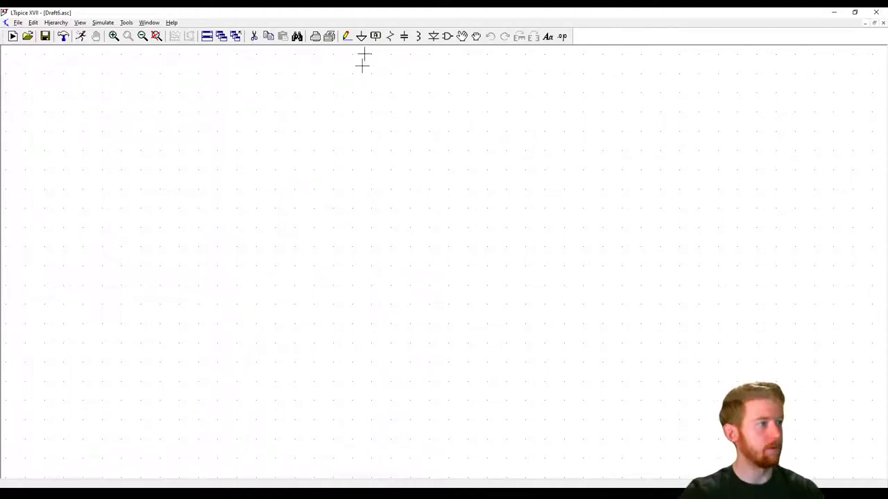
pyautogui.moveTo(366, 13); pyautogui.dragTo(886, 109)
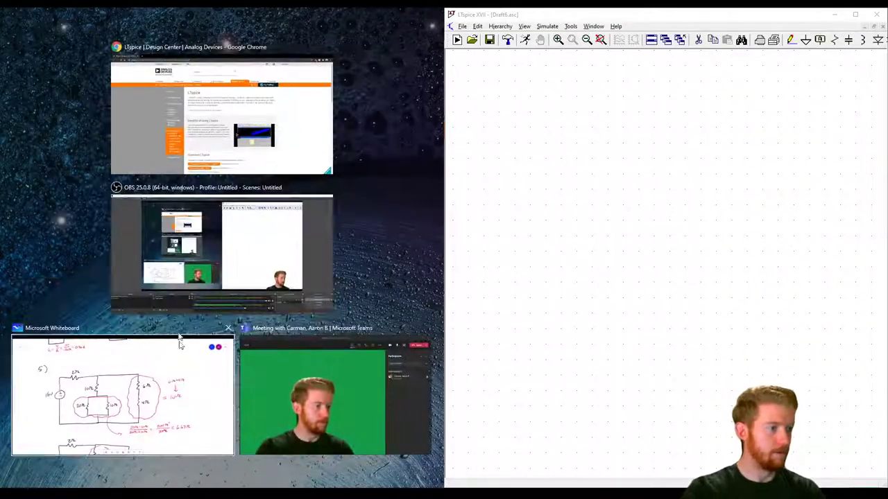
# - Snap Whiteboard beside LTspice, view the problem 5 circuit's 6Ω and 4Ω branch, then maximize LTspice
pyautogui.click(157, 388)
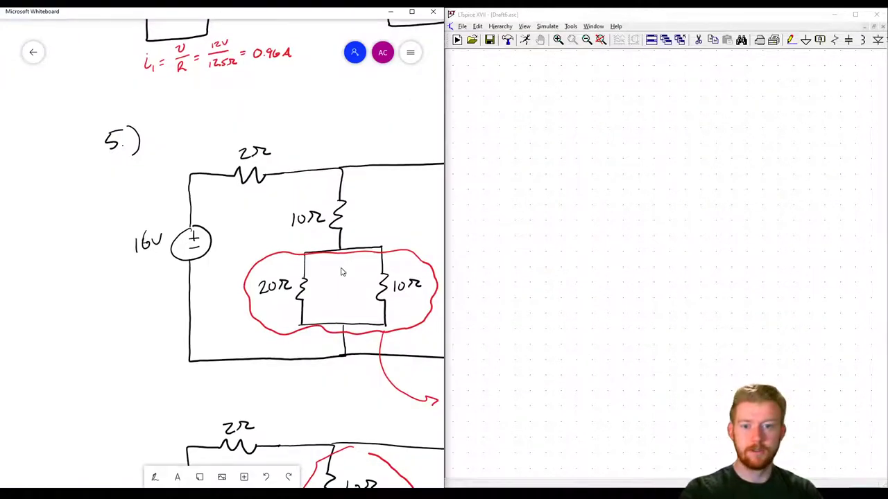
pyautogui.moveTo(145, 349)
pyautogui.mouseDown()
pyautogui.moveTo(36, 350)
pyautogui.moveTo(50, 357)
pyautogui.moveTo(1, 361)
pyautogui.mouseUp()
pyautogui.moveTo(81, 364)
pyautogui.mouseDown()
pyautogui.moveTo(155, 363)
pyautogui.moveTo(132, 357)
pyautogui.moveTo(133, 346)
pyautogui.mouseUp()
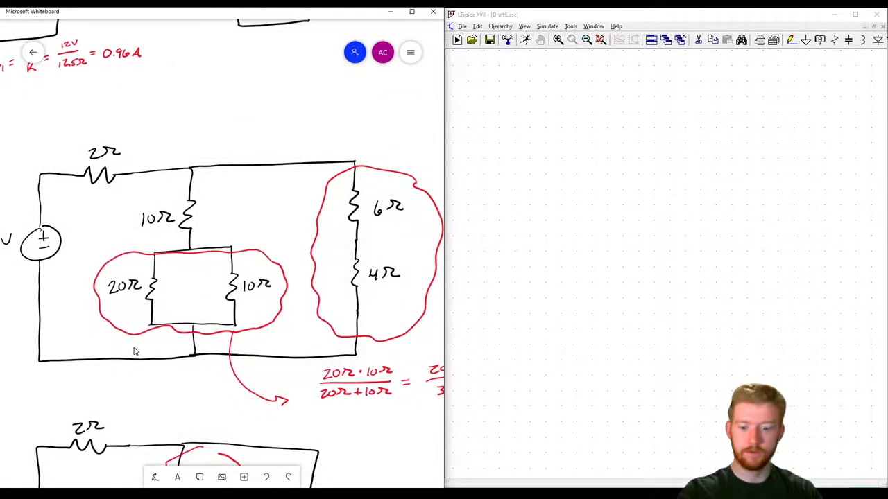
pyautogui.moveTo(165, 410); pyautogui.dragTo(192, 405)
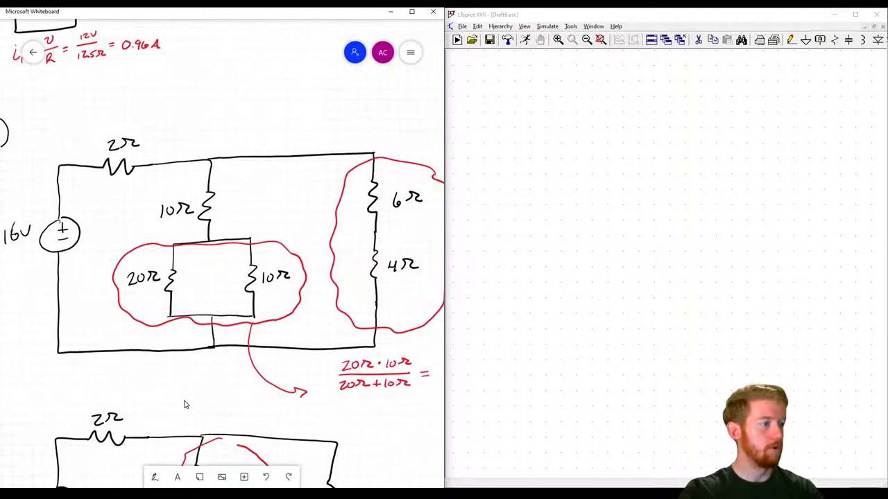
pyautogui.scroll(-2, 199, 396)
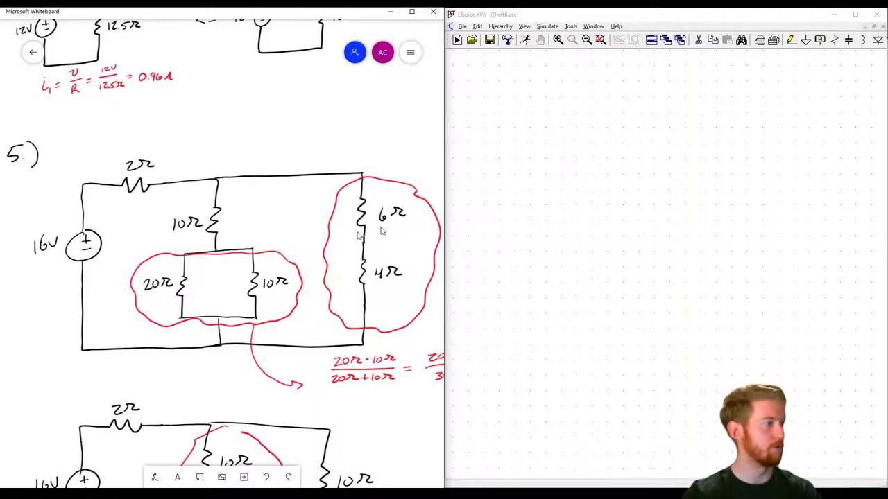
pyautogui.click(856, 15)
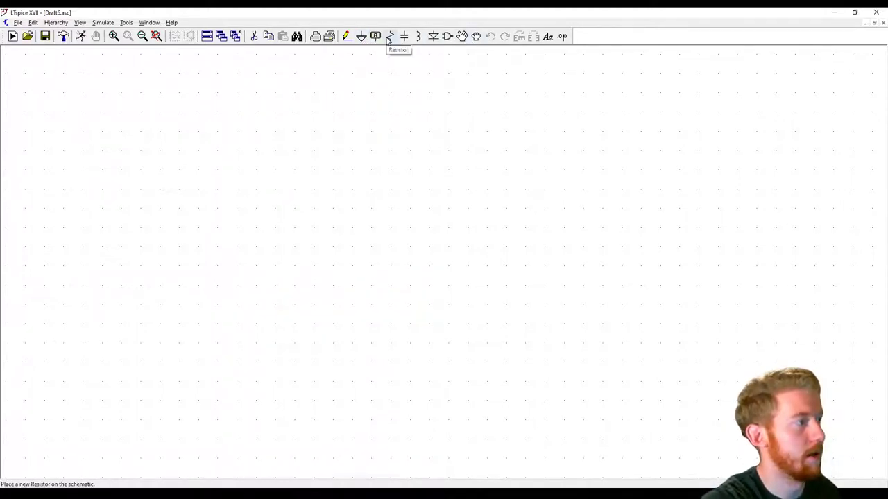
# - Search the symbol library for 'voltage' and pick up the voltage source V1
pyautogui.click(448, 37)
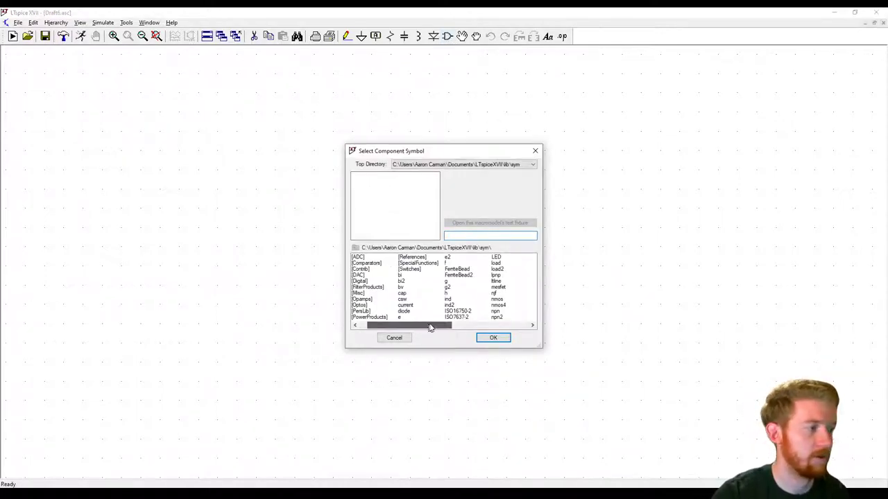
pyautogui.moveTo(430, 328); pyautogui.dragTo(507, 323)
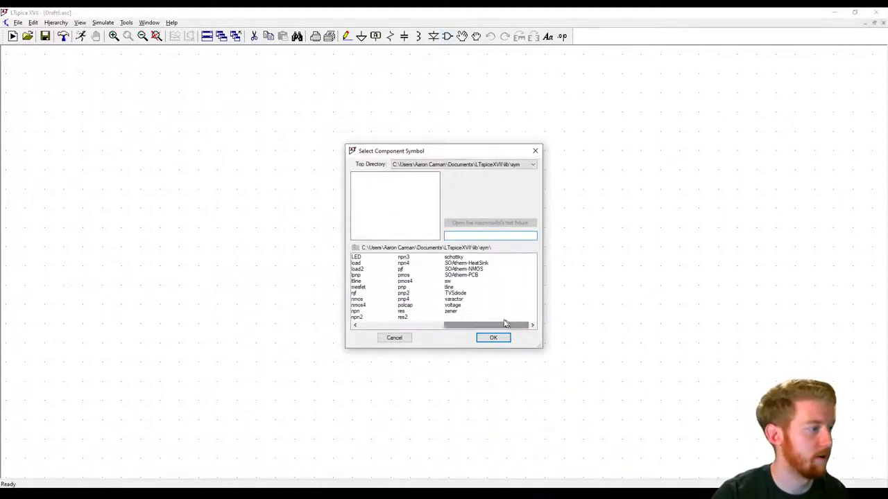
pyautogui.click(457, 305)
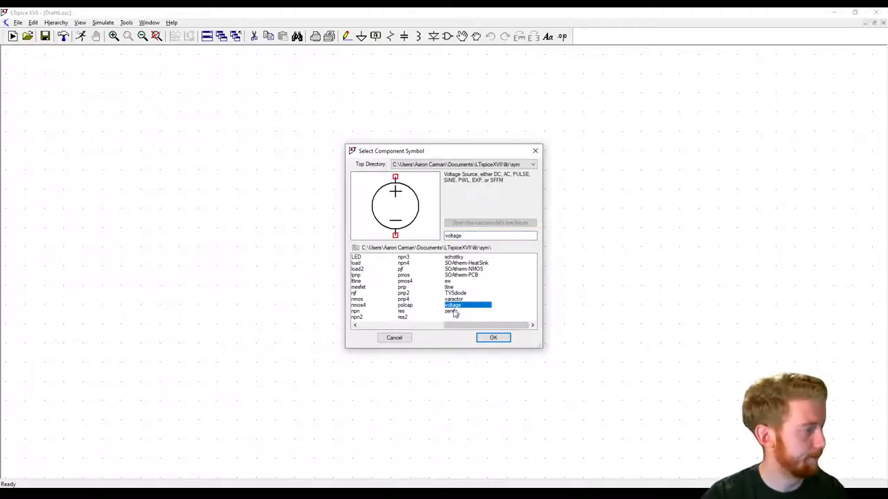
pyautogui.click(535, 150)
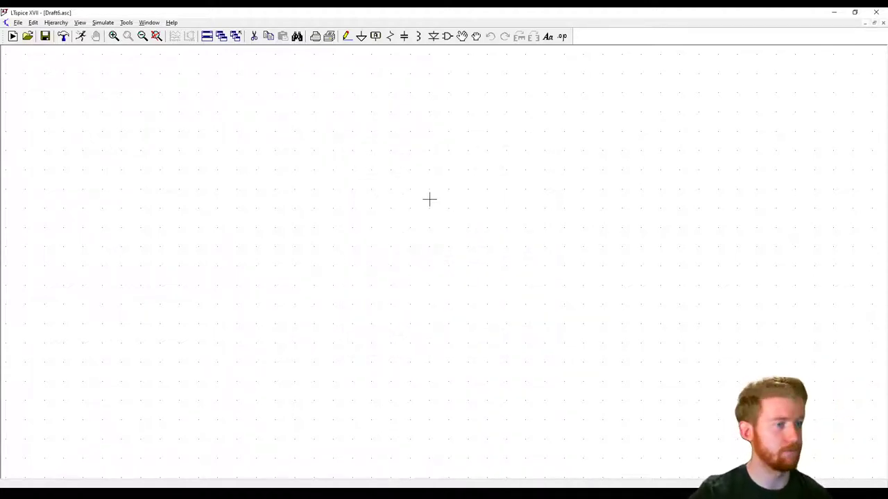
pyautogui.press('F2')
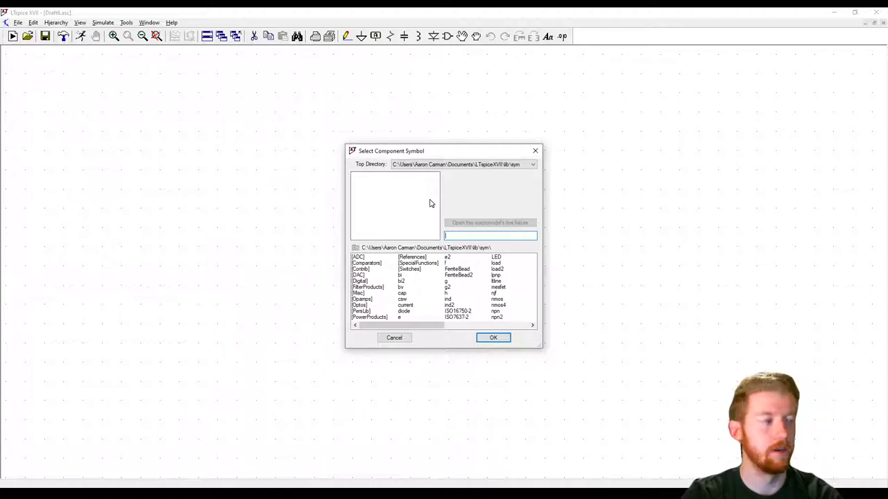
pyautogui.write('volt')
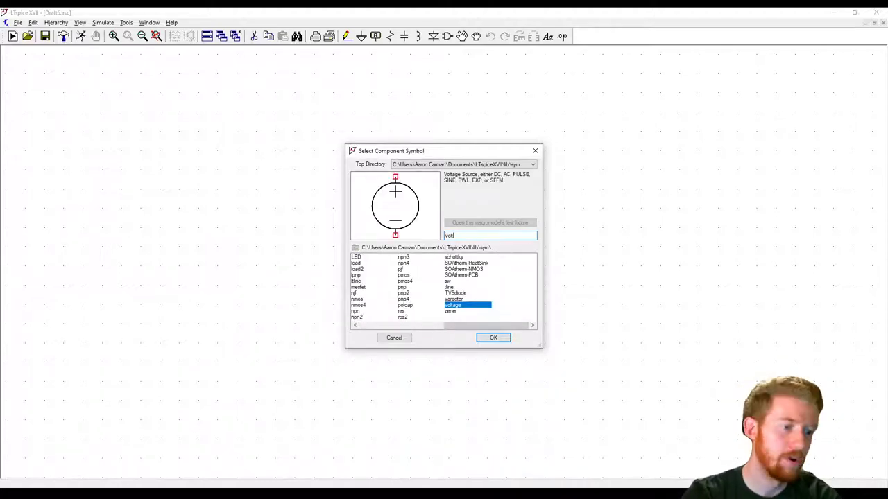
pyautogui.write('age')
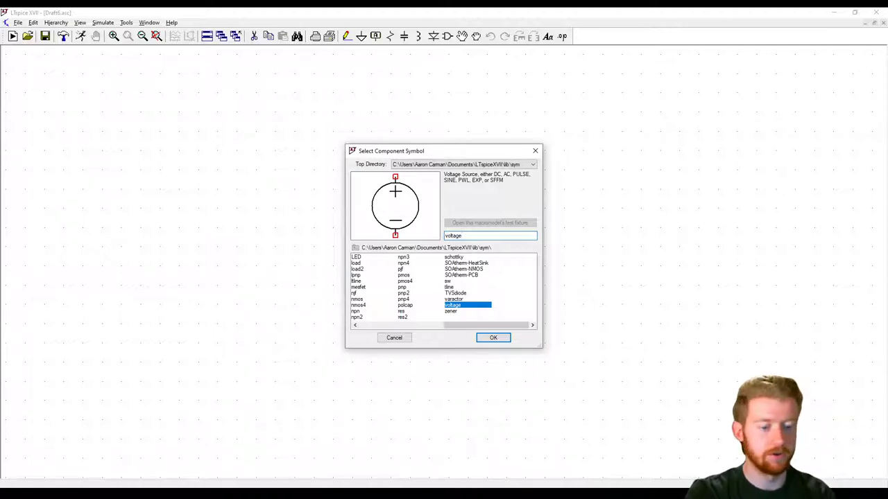
pyautogui.press('Return')
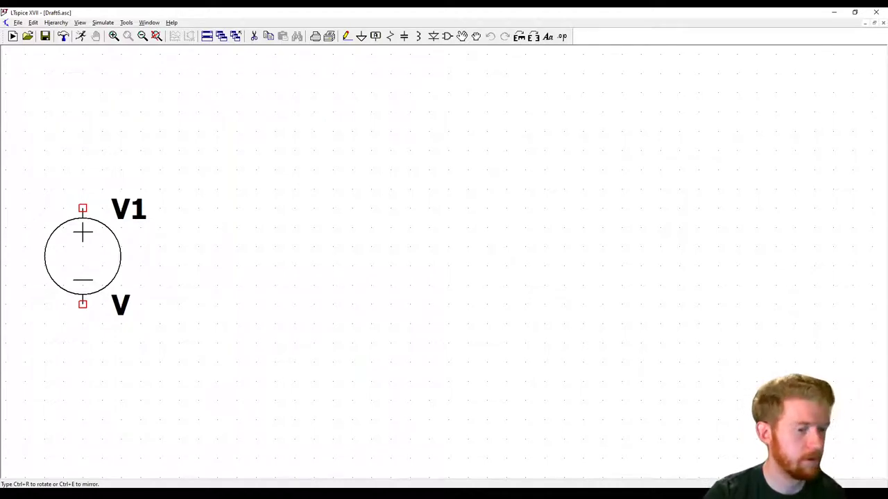
# - Place voltage sources V1, V2, V3 and V4 in a row across the schematic
pyautogui.click(83, 256)
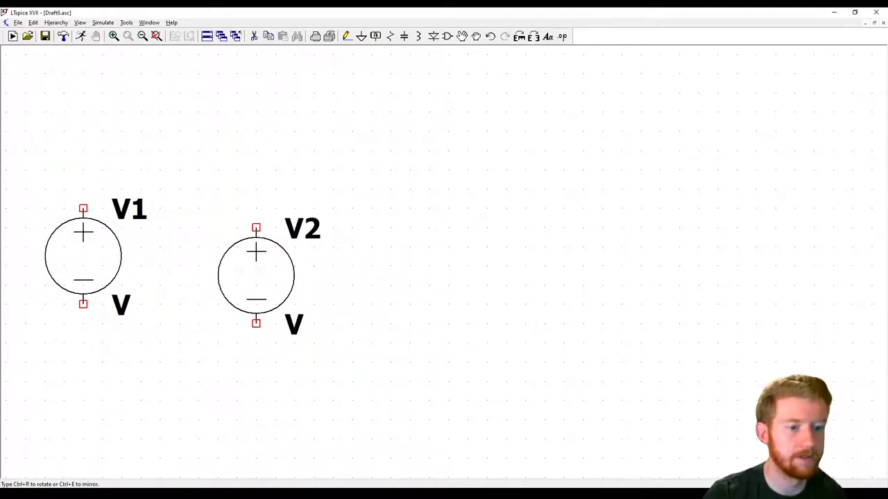
pyautogui.click(237, 257)
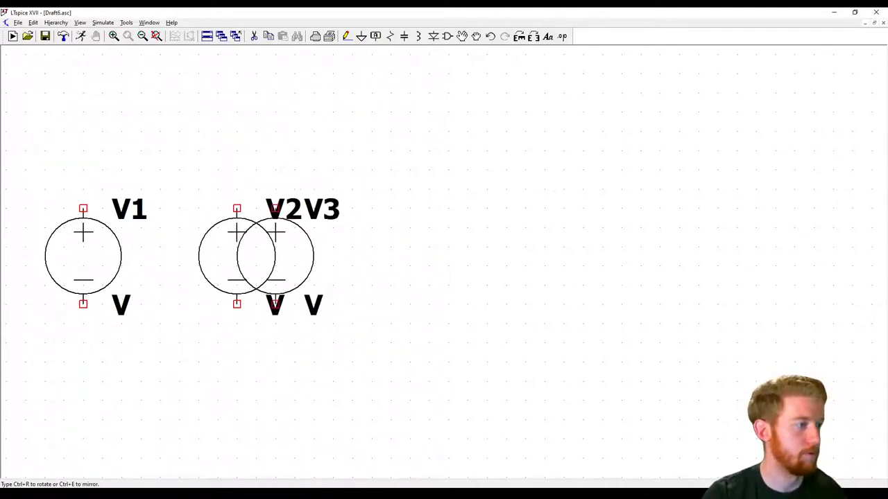
pyautogui.click(353, 257)
pyautogui.click(505, 257)
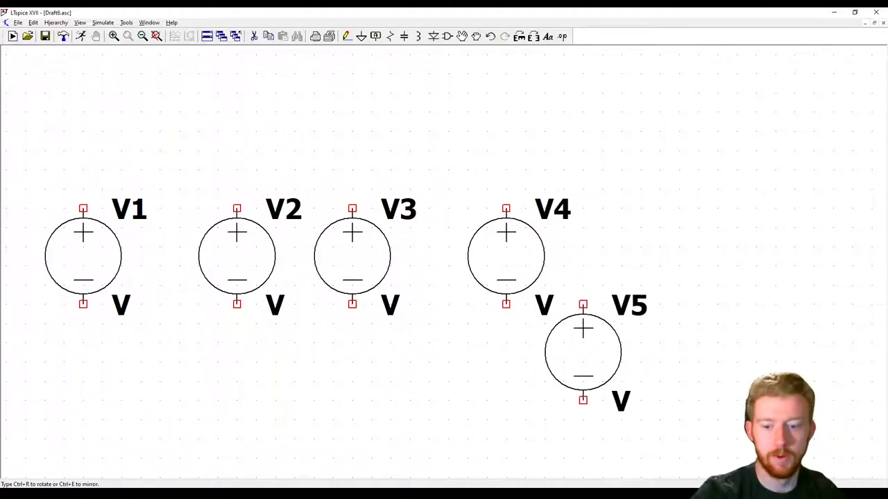
pyautogui.press('Escape')
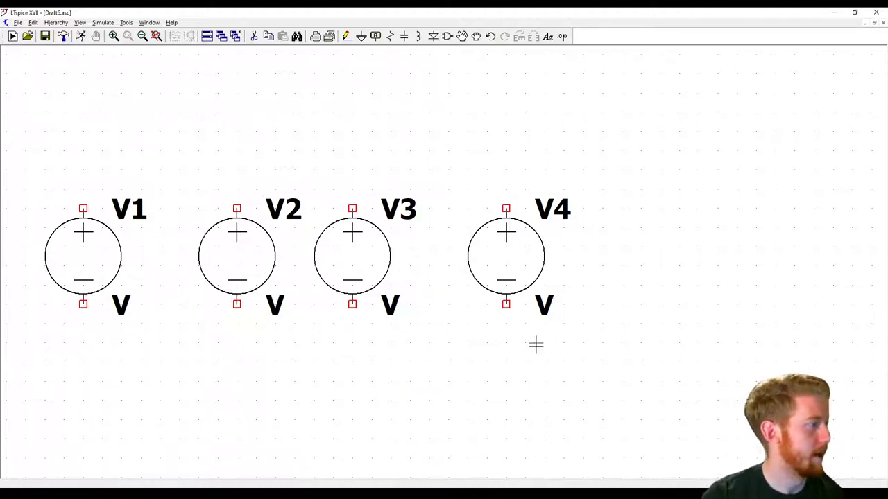
# - Delete the extra sources V4, V3 and V2, leaving only V1
pyautogui.rightClick(512, 256)
pyautogui.click(518, 223)
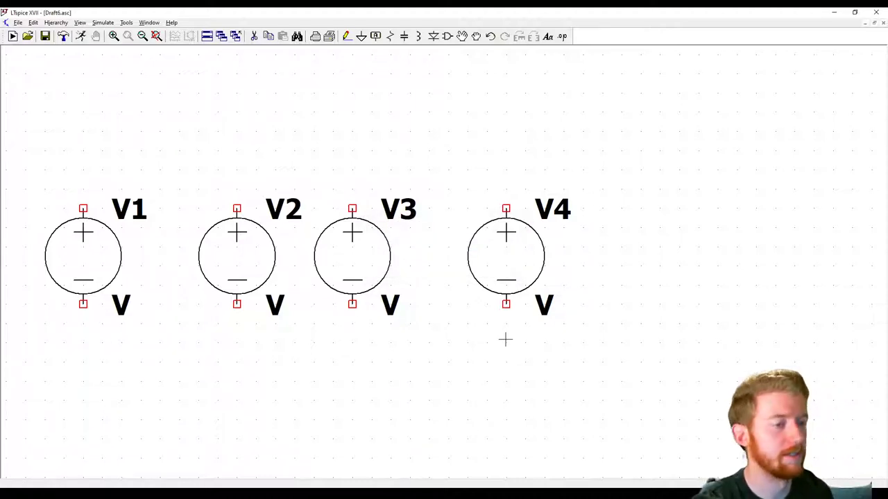
pyautogui.press('Delete')
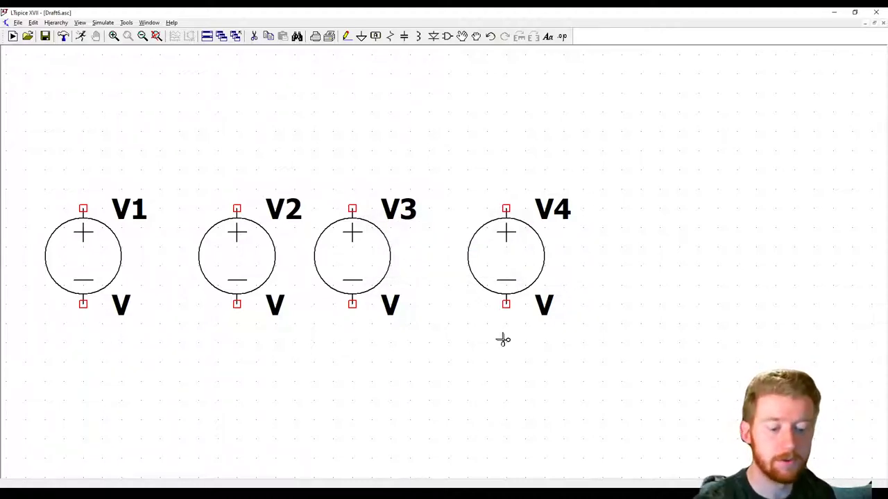
pyautogui.click(509, 240)
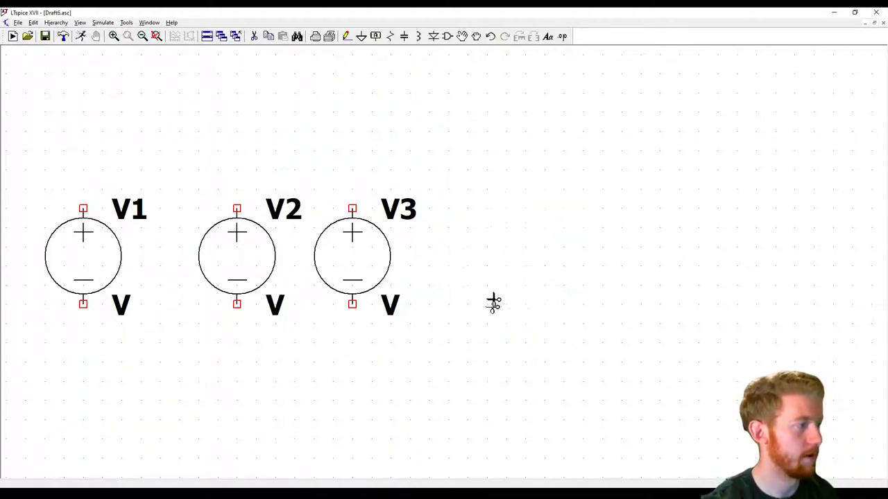
pyautogui.click(364, 247)
pyautogui.click(240, 254)
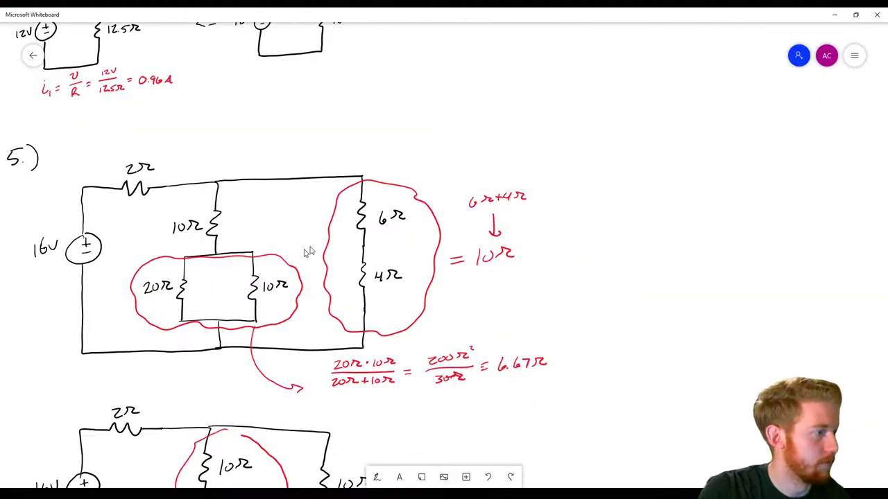
# - Zoom in and center the problem 5 circuit drawing on the whiteboard
pyautogui.scroll(2, 201, 277)
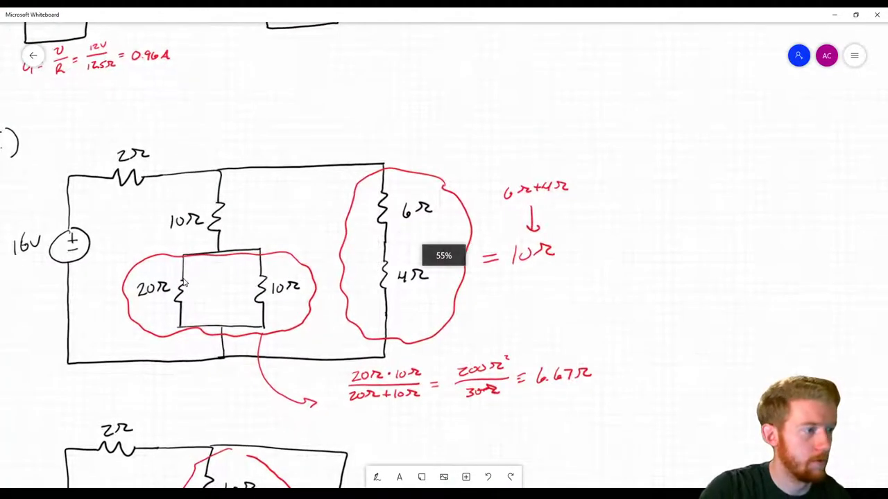
pyautogui.scroll(1, 299, 202)
pyautogui.moveTo(299, 201); pyautogui.dragTo(392, 188)
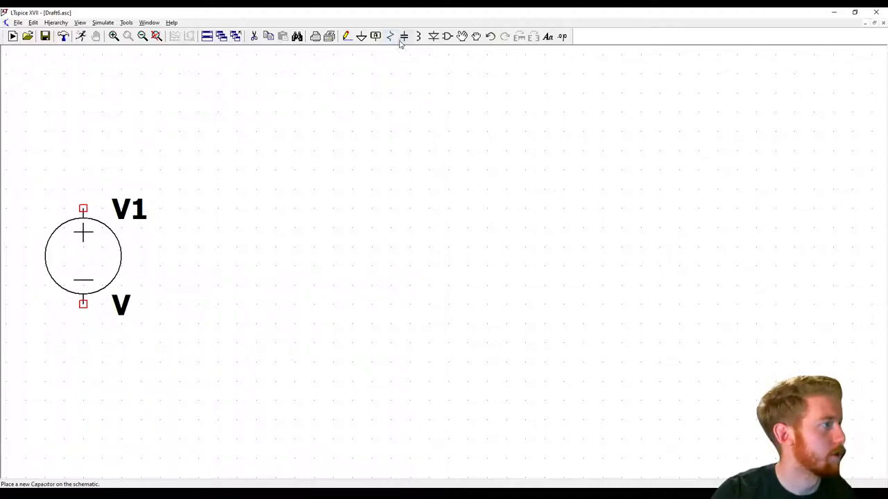
# - Compare the res and res2 resistor symbols, settling on the standard res symbol
pyautogui.click(447, 36)
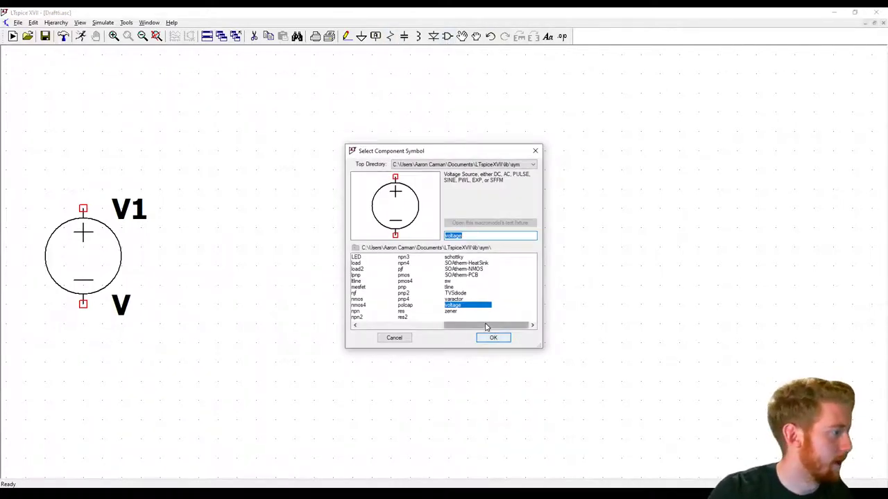
pyautogui.click(402, 313)
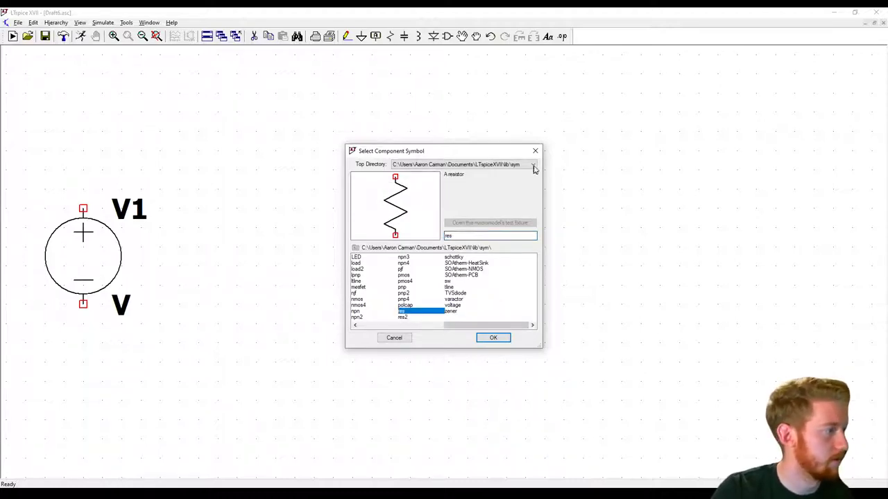
pyautogui.click(406, 319)
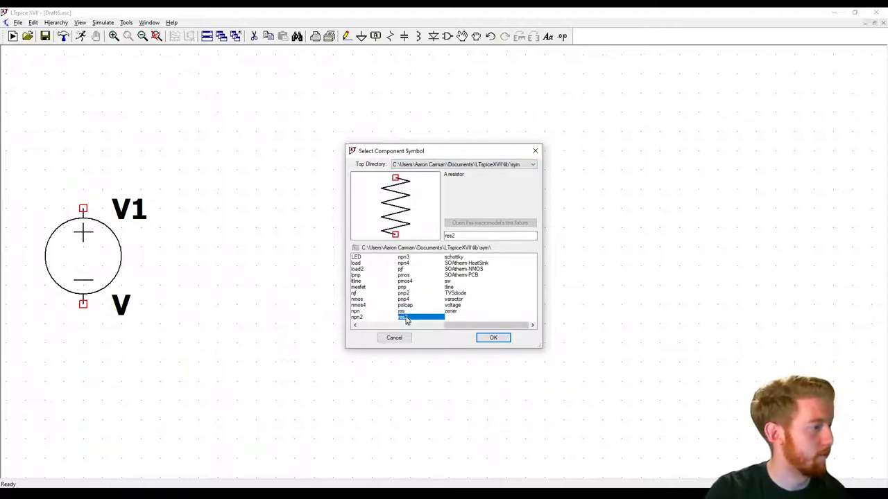
pyautogui.click(403, 311)
pyautogui.click(535, 149)
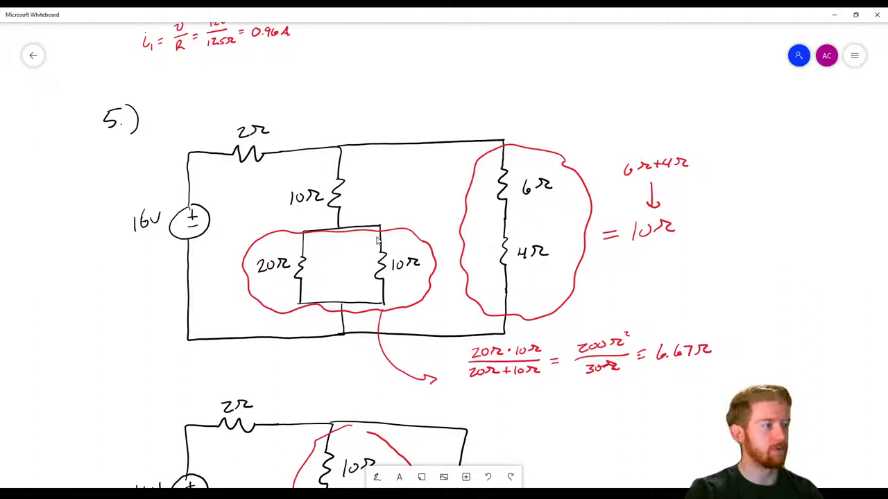
pyautogui.hotkey('alt', 'Tab')
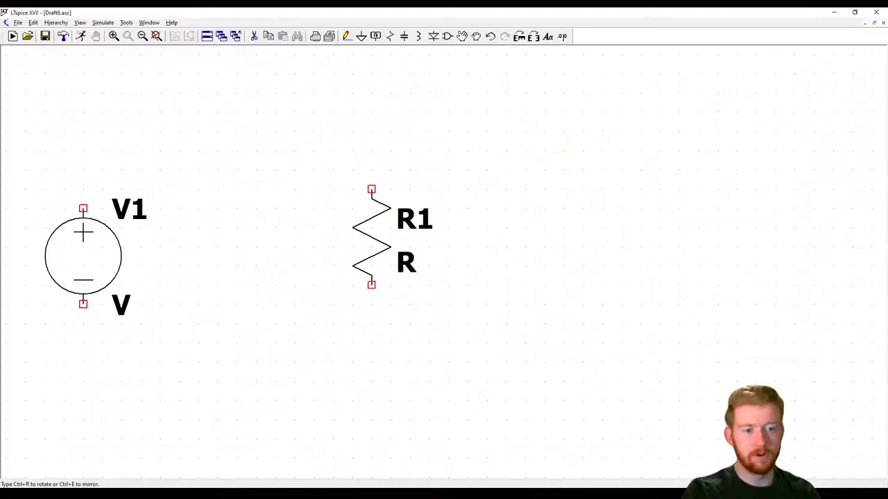
# - Place resistor R1 horizontally above V1
pyautogui.press('Escape')
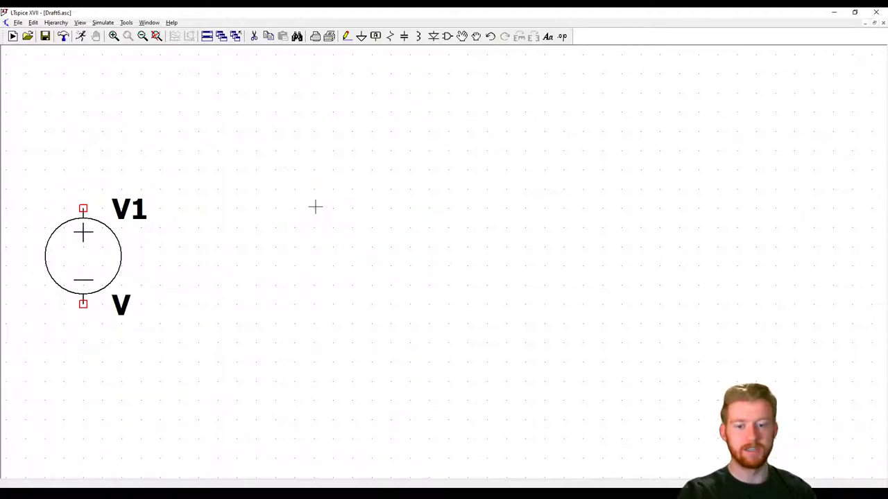
pyautogui.press('r')
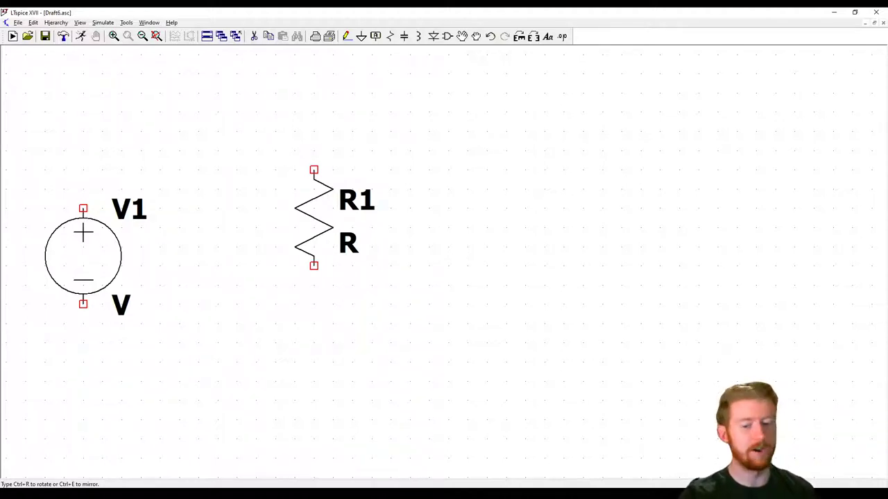
pyautogui.hotkey('ctrl', 'r')
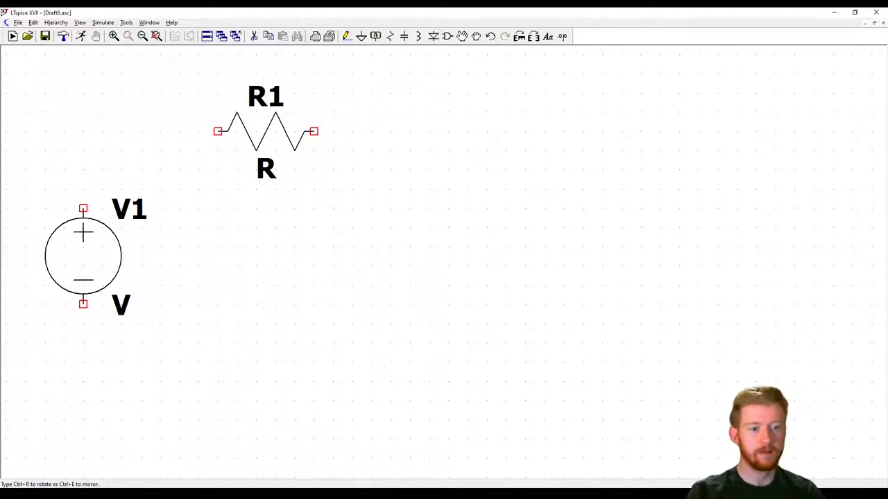
pyautogui.click(266, 132)
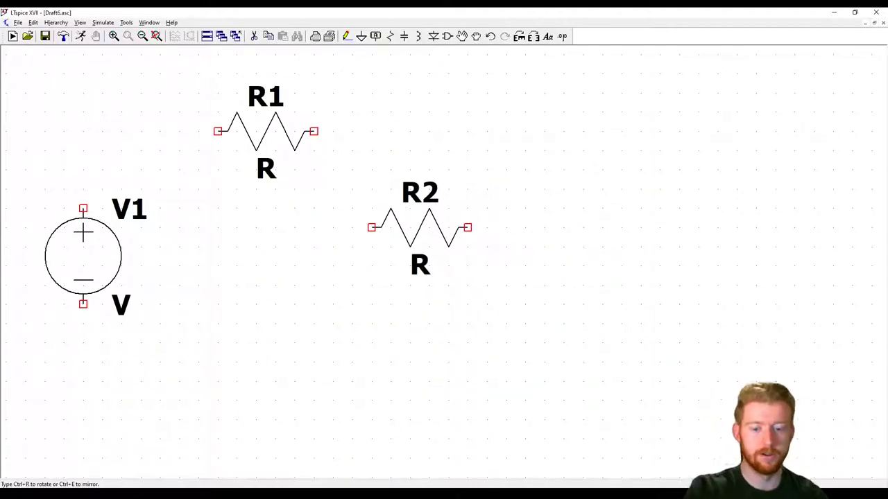
# - Place resistor R2 vertically to the right of R1
pyautogui.hotkey('ctrl', 'r')
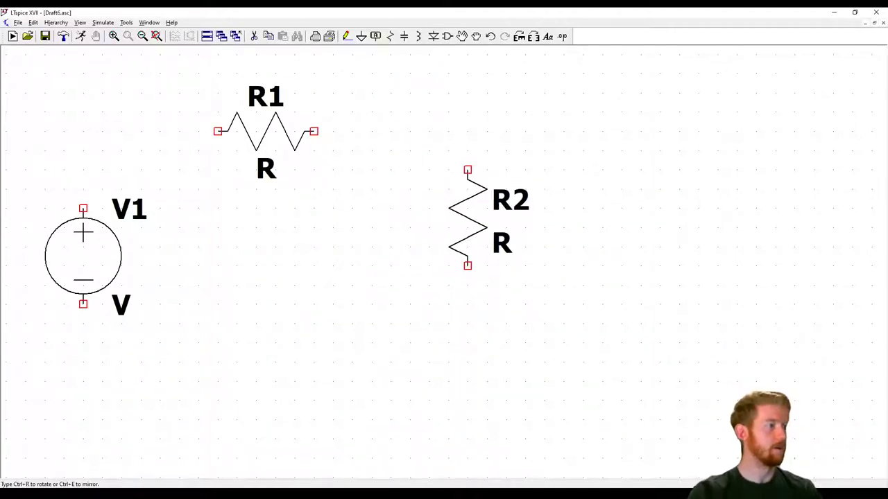
pyautogui.hotkey('ctrl', 'r')
pyautogui.hotkey('ctrl', 'r')
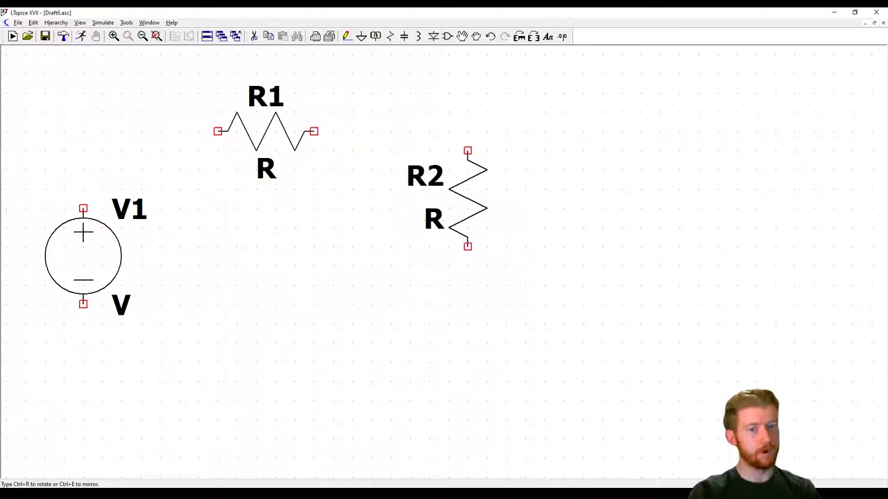
pyautogui.hotkey('ctrl', 'r')
pyautogui.hotkey('ctrl', 'r')
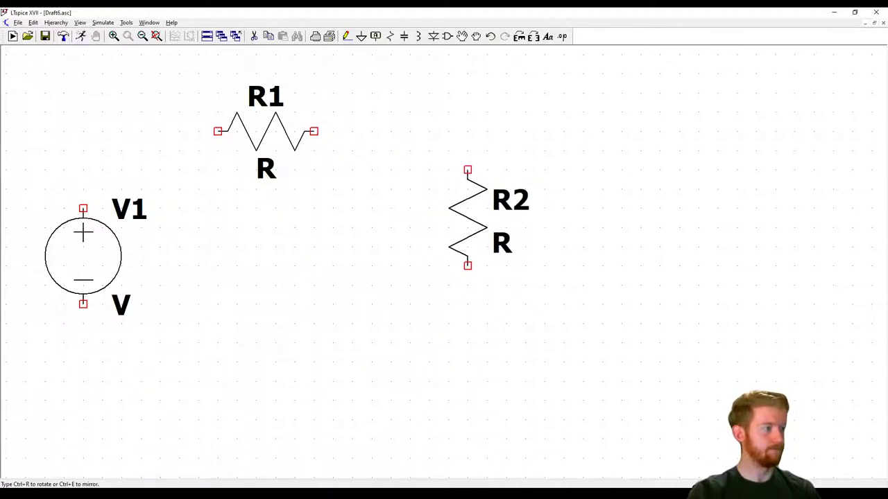
pyautogui.click(468, 173)
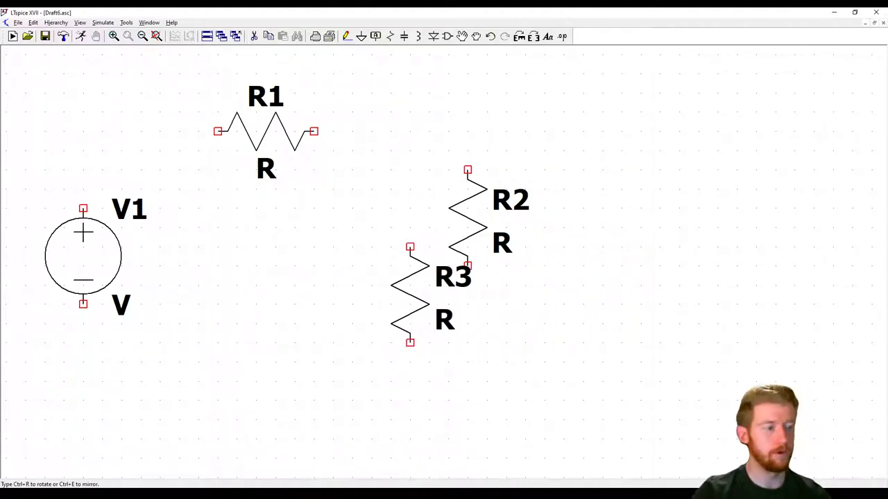
# - Place resistors R3 and R4 below right of V1, and R5 and R6 on the far right
pyautogui.scroll(-3, 416, 280)
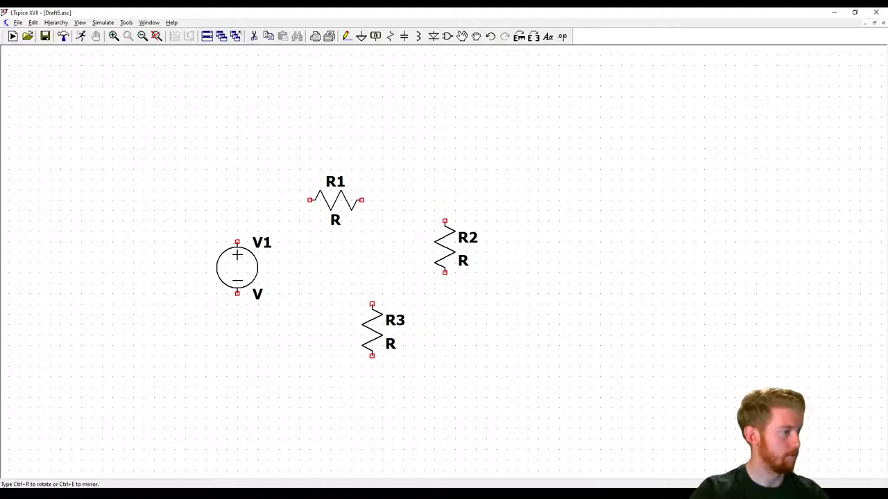
pyautogui.click(372, 329)
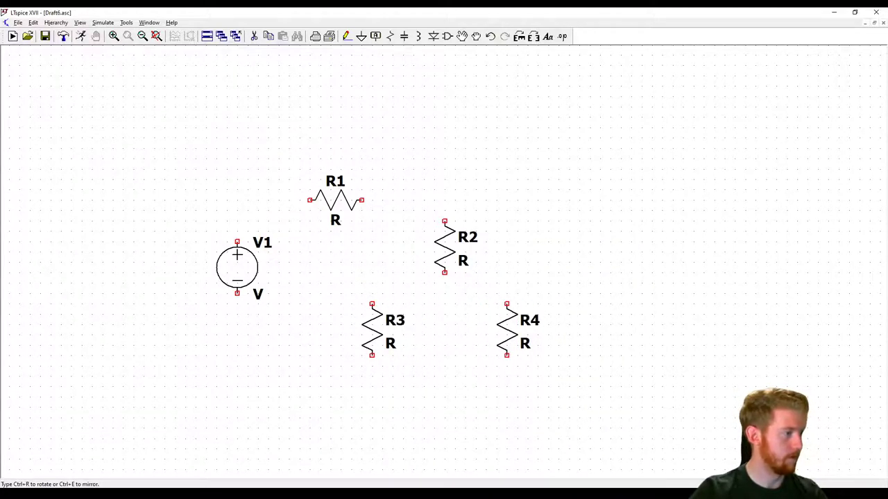
pyautogui.click(516, 329)
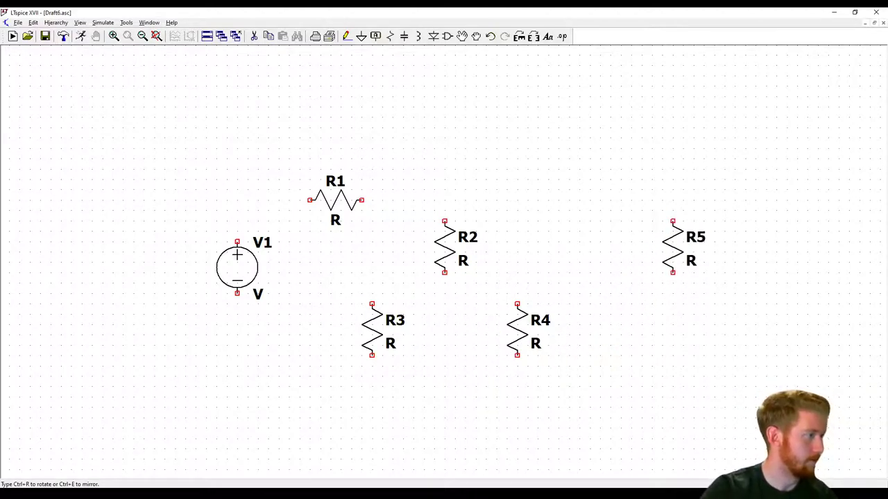
pyautogui.click(673, 246)
pyautogui.click(673, 330)
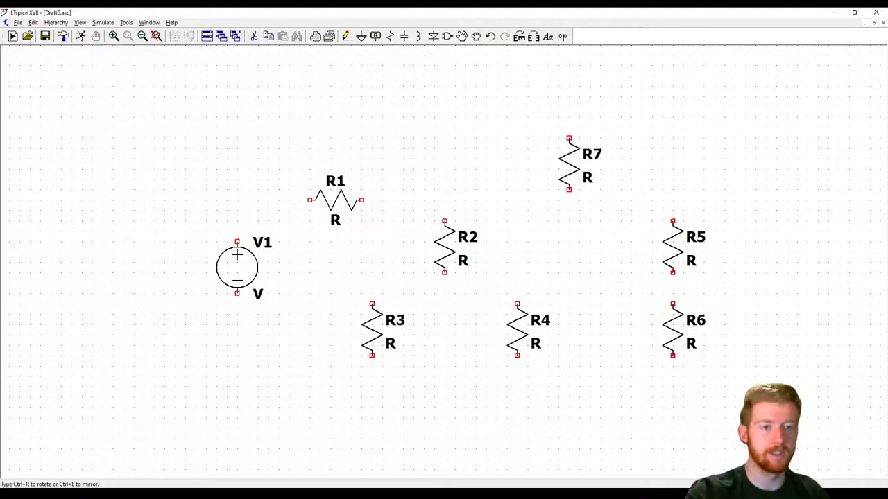
pyautogui.press('Escape')
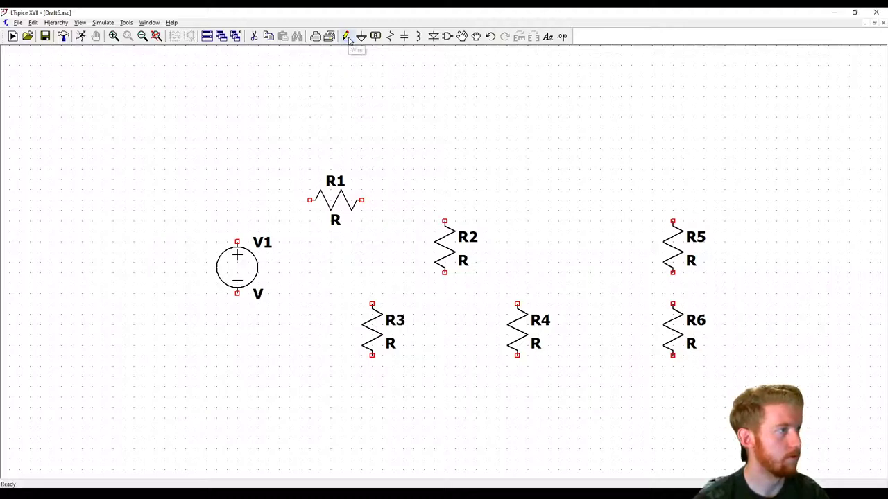
# - Activate the Wire tool (F3) and compare against the hand-drawn circuit in Whiteboard
pyautogui.click(348, 38)
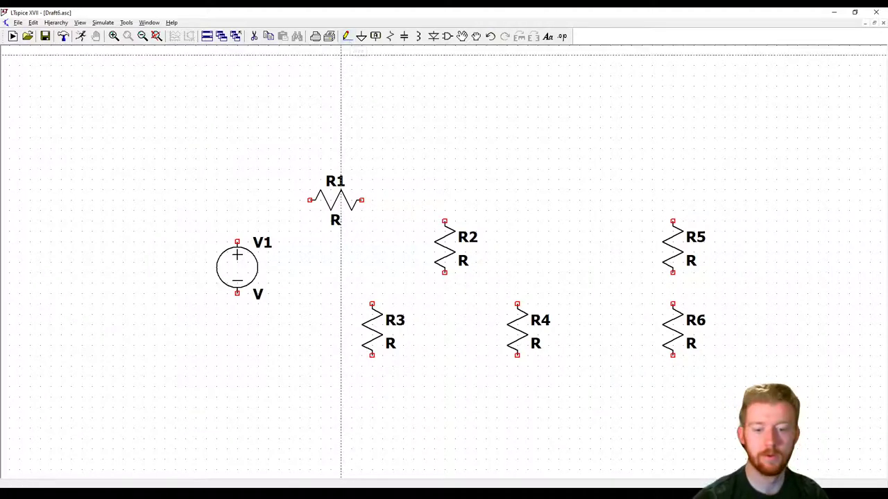
pyautogui.press('Escape')
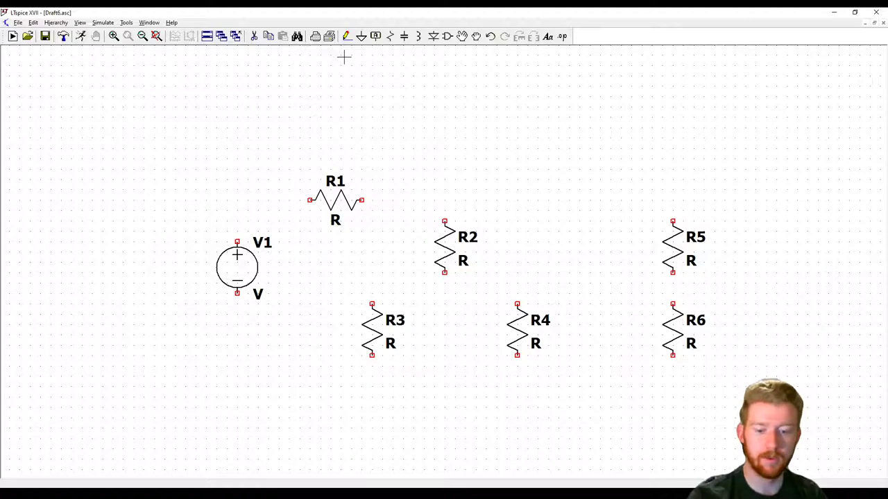
pyautogui.press('F3')
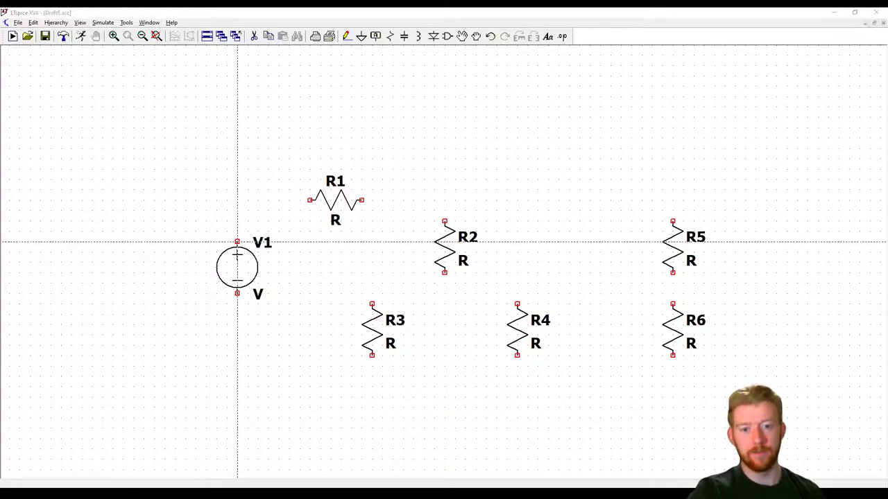
pyautogui.hotkey('alt', 'Tab')
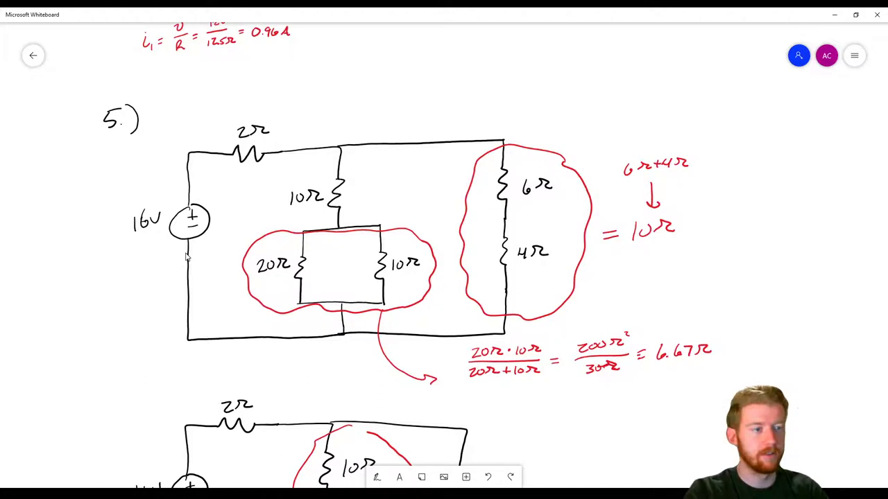
pyautogui.hotkey('alt', 'Tab')
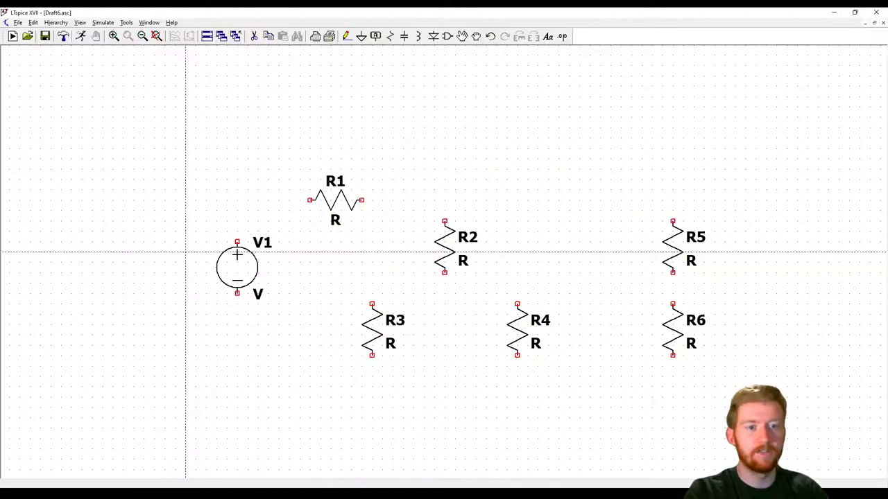
# - Wire V1's positive terminal up and across to R1's left pin
pyautogui.click(237, 242)
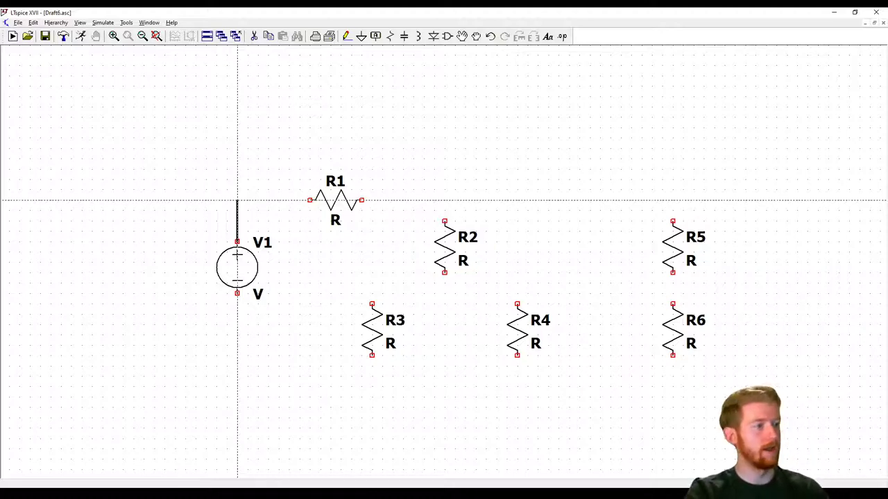
pyautogui.click(237, 200)
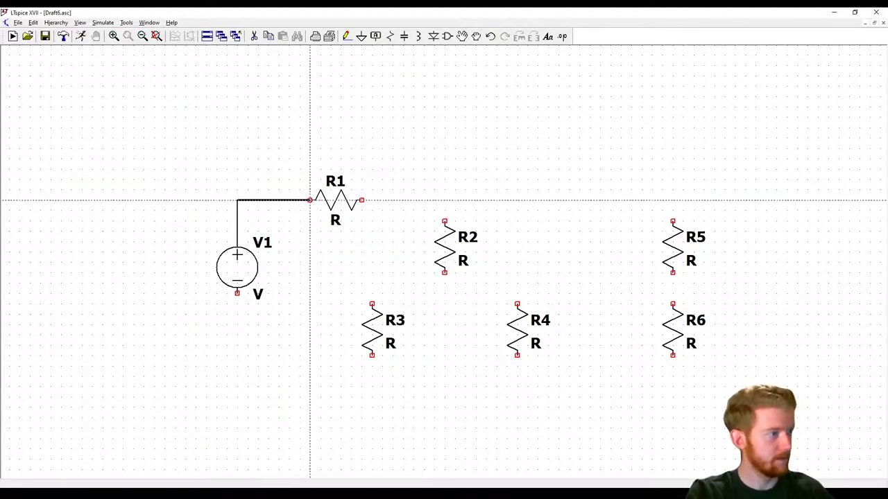
pyautogui.click(310, 201)
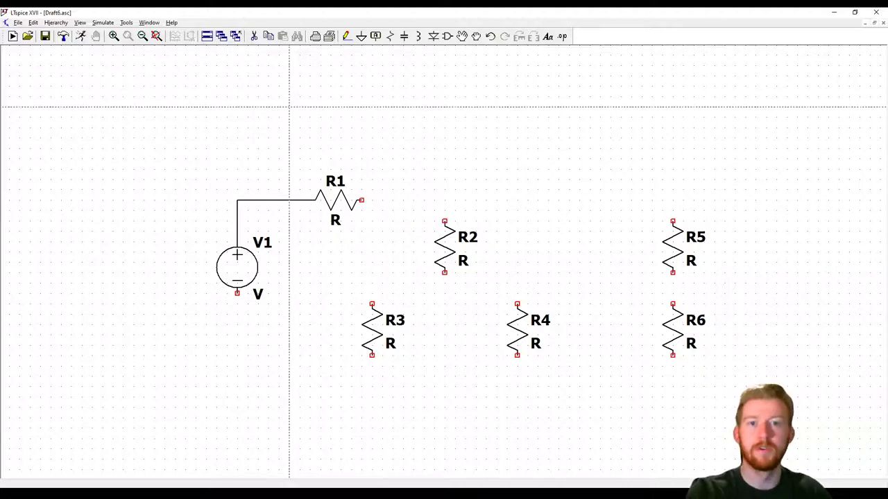
# - Run the top wire from R1's right end to R2's top, then across to R5's top
pyautogui.click(362, 201)
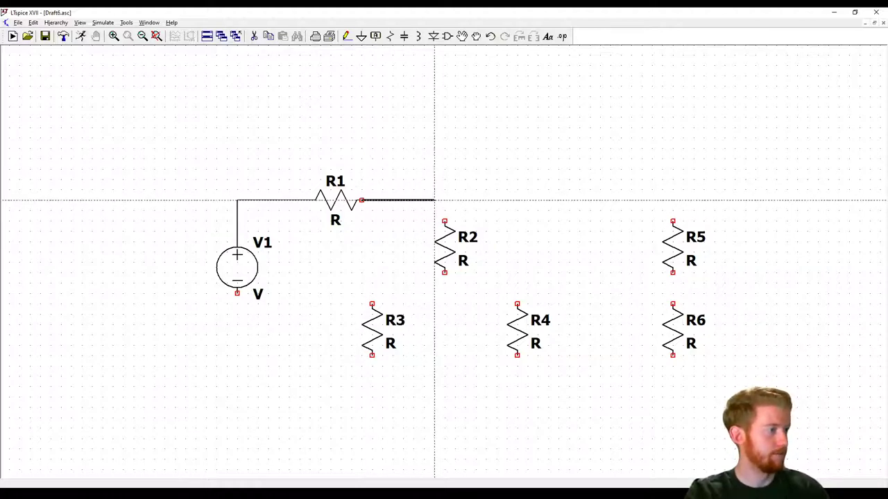
pyautogui.click(445, 200)
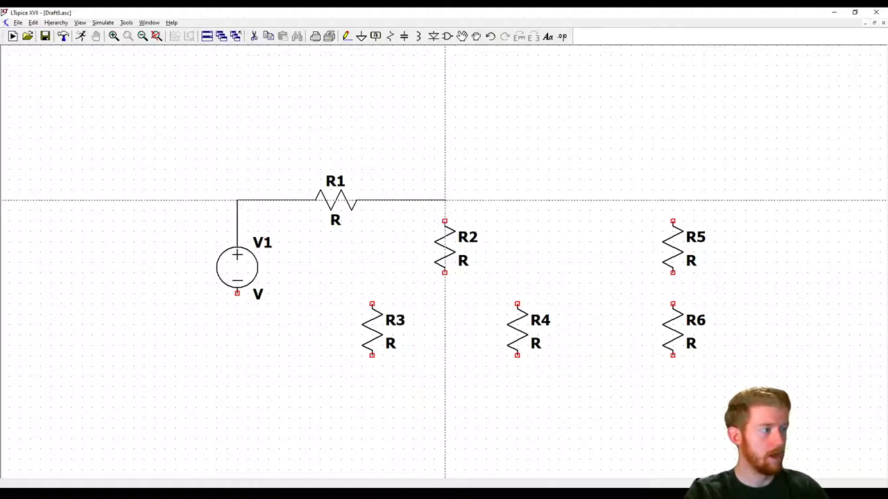
pyautogui.click(445, 221)
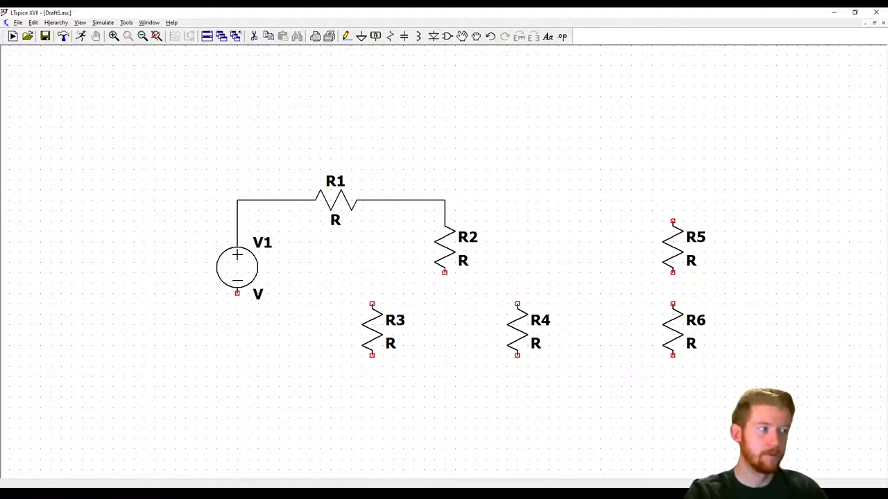
pyautogui.click(445, 201)
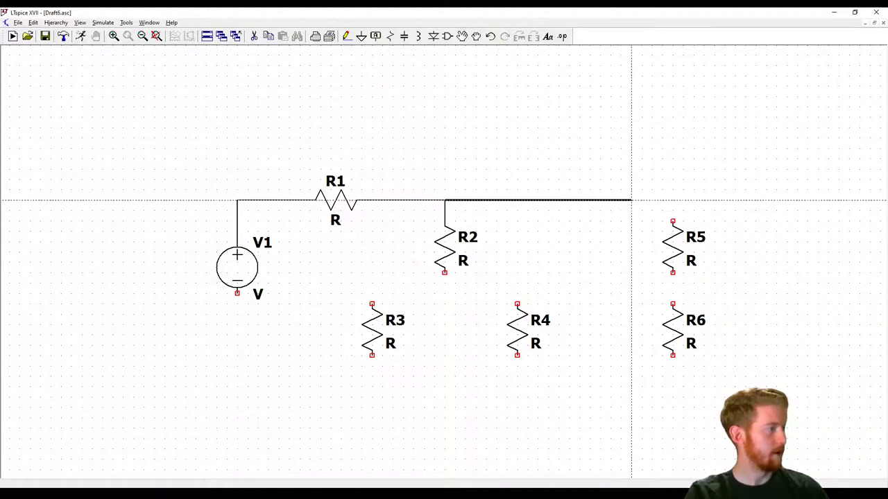
pyautogui.click(631, 200)
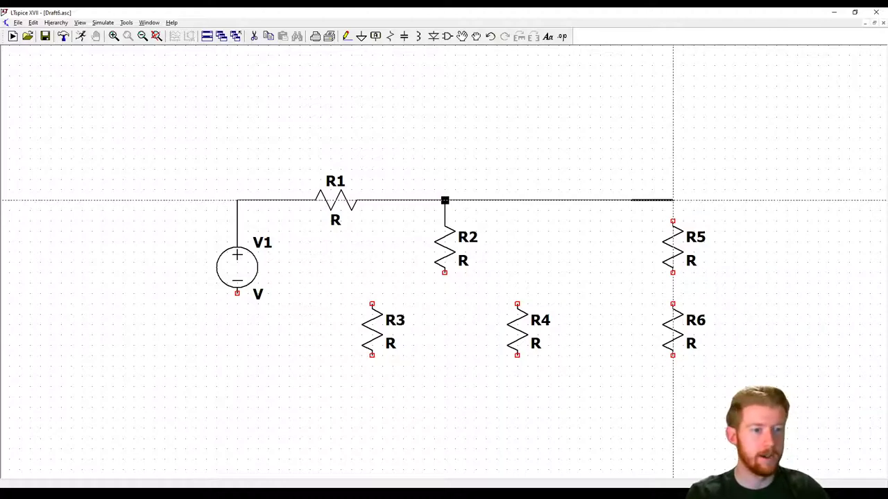
pyautogui.click(673, 200)
pyautogui.press('Escape')
pyautogui.click(672, 221)
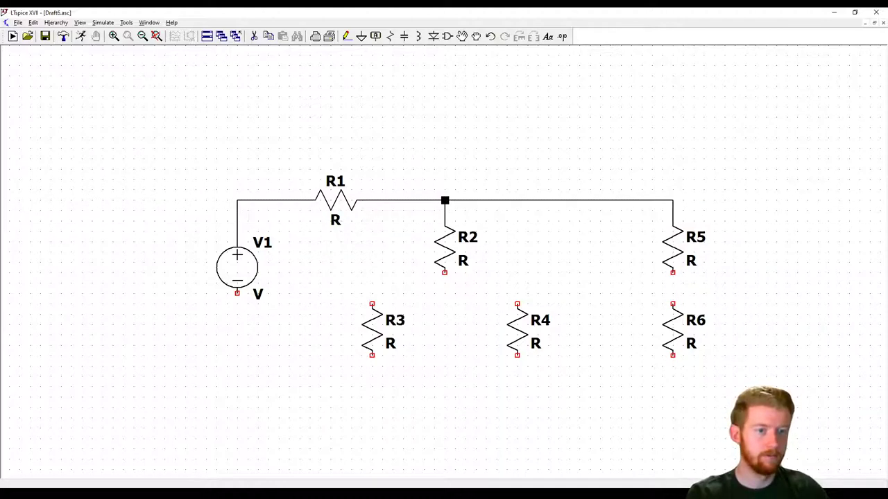
# - Wire R5's bottom to R6's top, and R2's bottom to the tops of R3 and R4
pyautogui.click(672, 272)
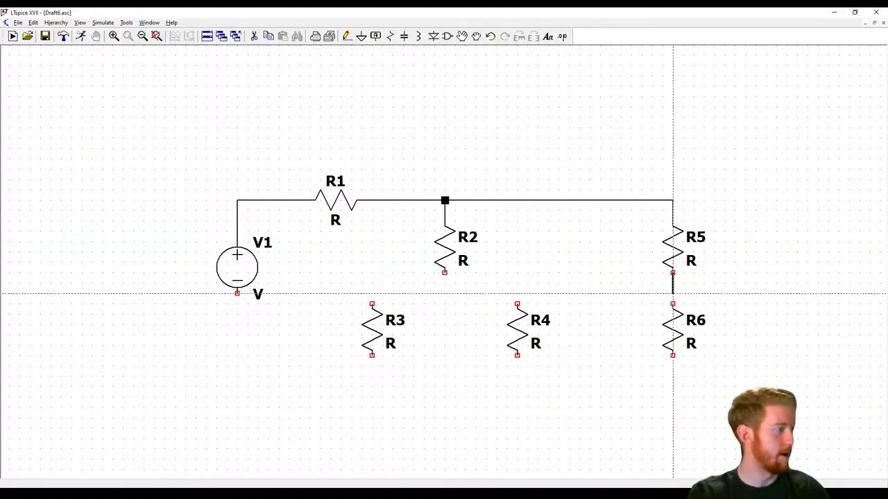
pyautogui.click(673, 303)
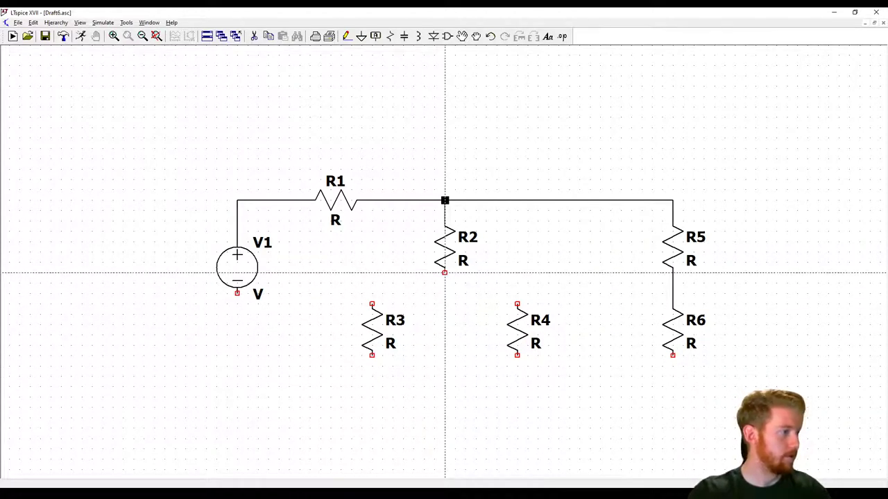
pyautogui.click(445, 273)
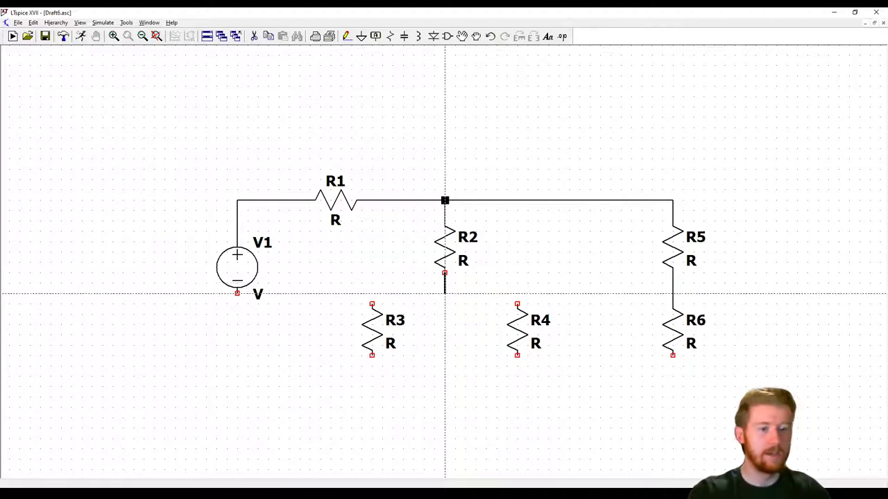
pyautogui.click(444, 294)
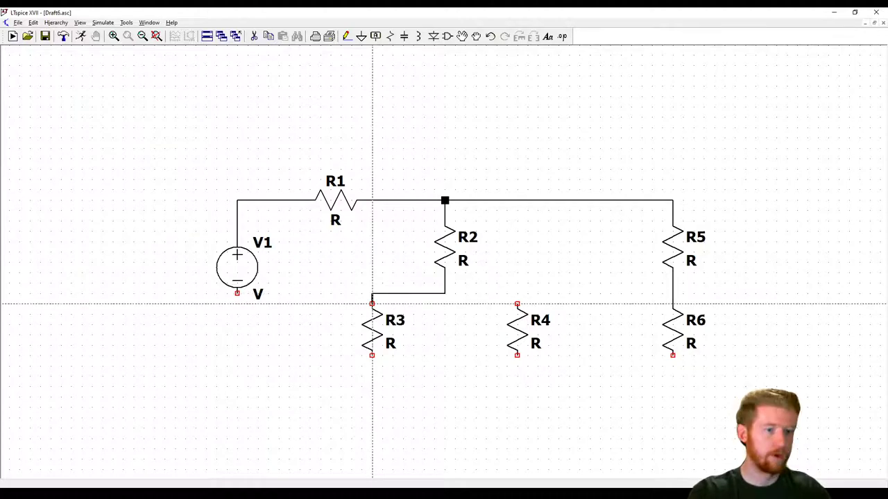
pyautogui.click(372, 303)
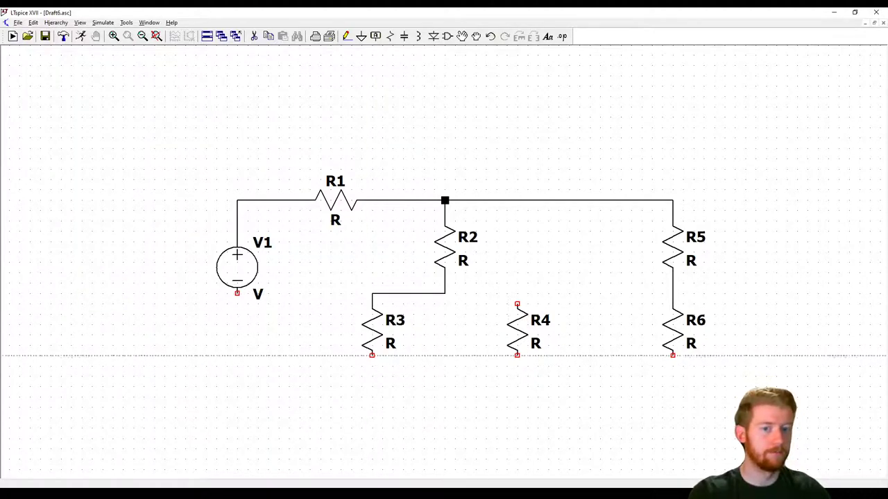
pyautogui.click(444, 293)
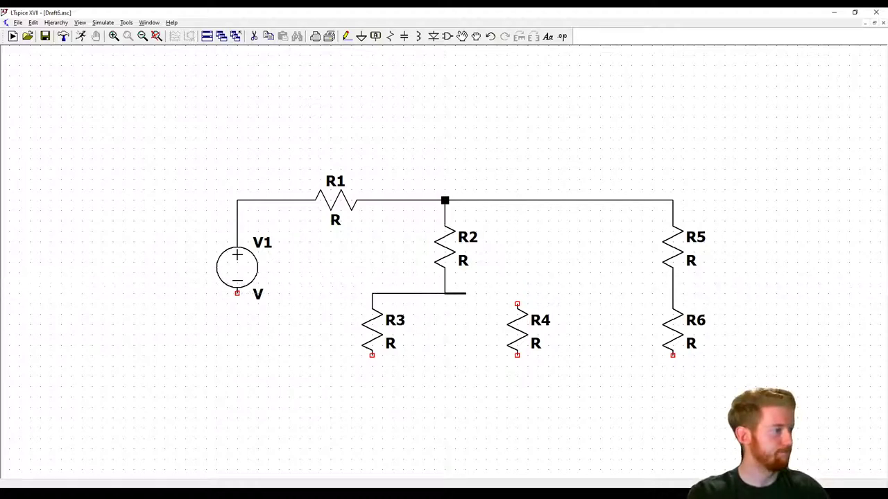
pyautogui.click(518, 293)
pyautogui.click(517, 303)
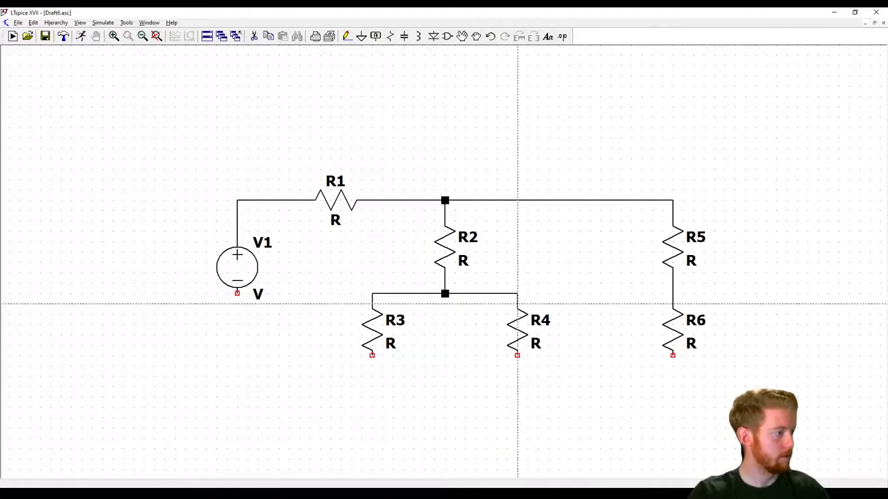
# - Join the bottoms of R3 and R4, start a stub downward, and check the Whiteboard notes
pyautogui.click(517, 355)
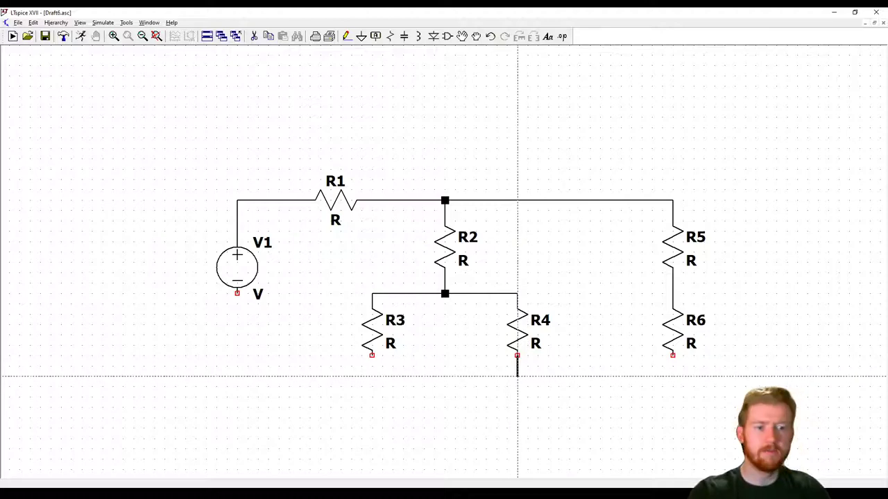
pyautogui.click(517, 377)
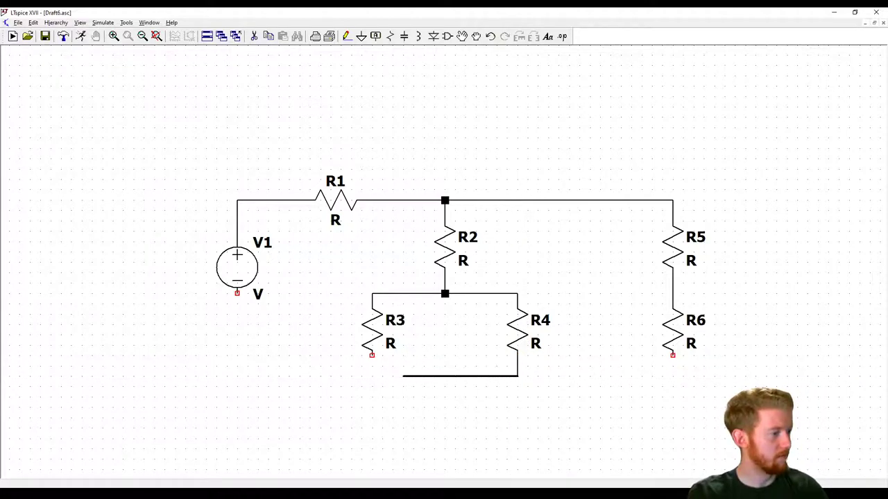
pyautogui.click(372, 355)
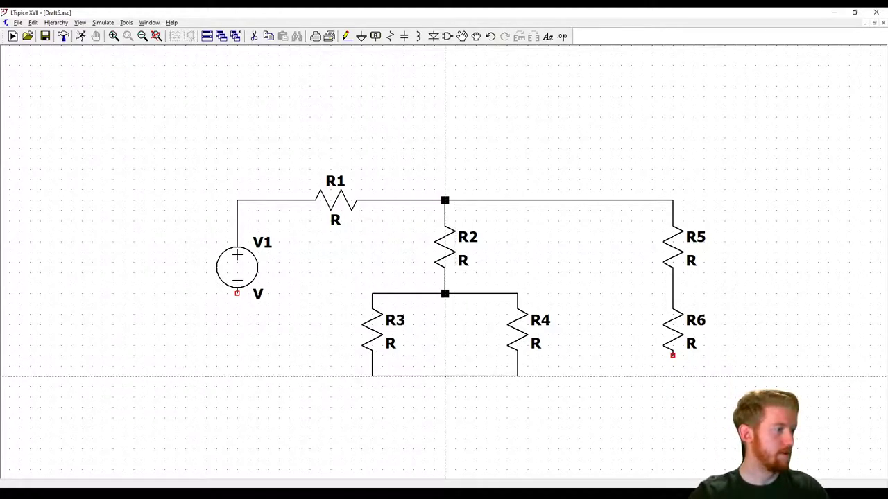
pyautogui.click(444, 376)
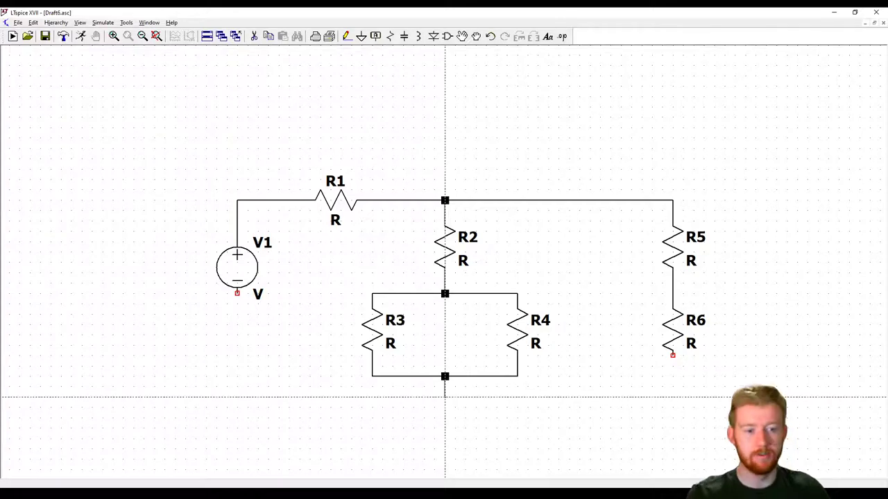
pyautogui.hotkey('alt', 'Tab')
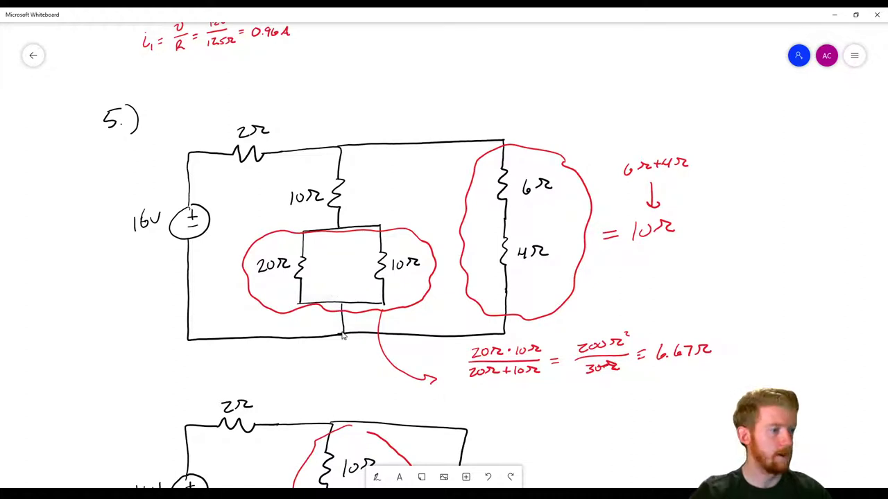
pyautogui.hotkey('alt', 'Tab')
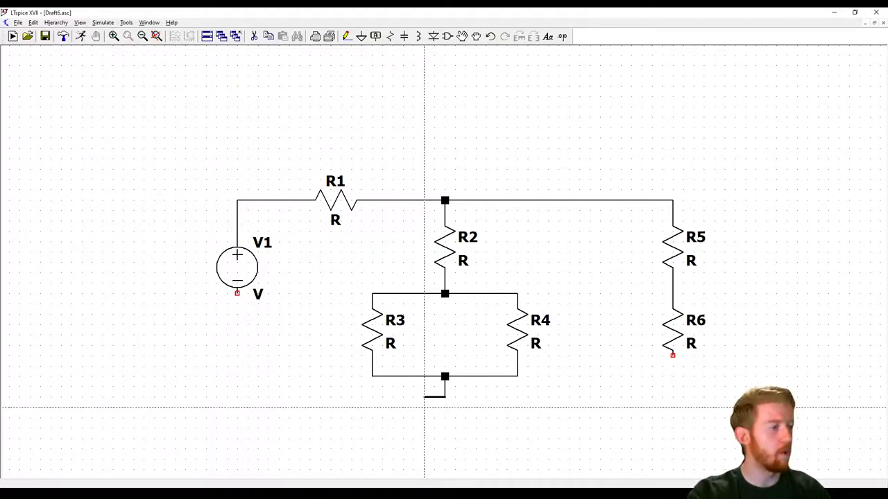
# - Run a bottom return wire from R6's bottom left to V1's negative terminal
pyautogui.rightClick(382, 398)
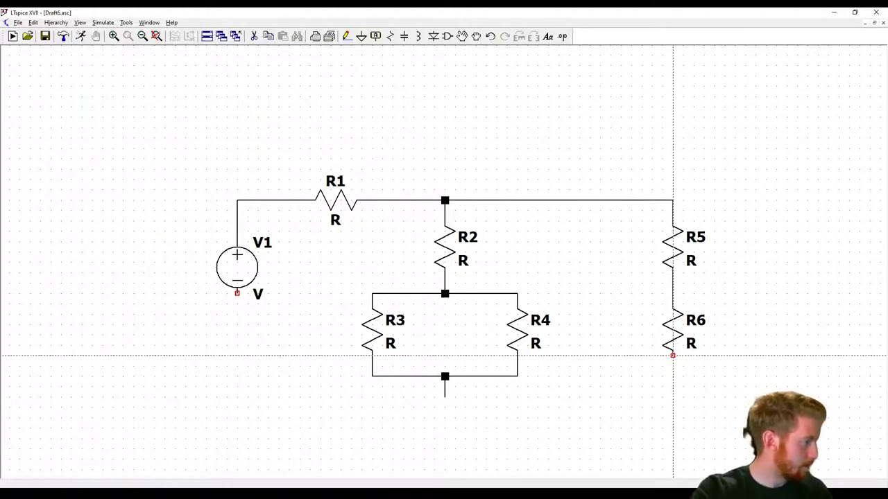
pyautogui.click(672, 355)
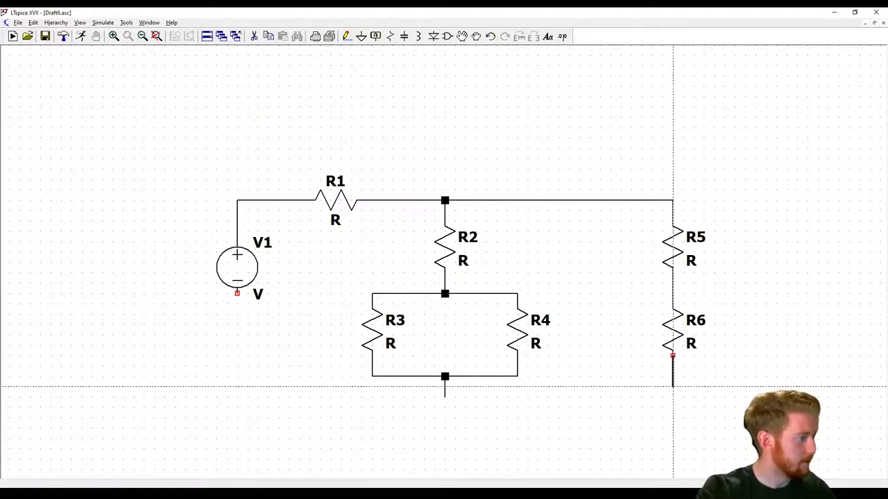
pyautogui.click(671, 397)
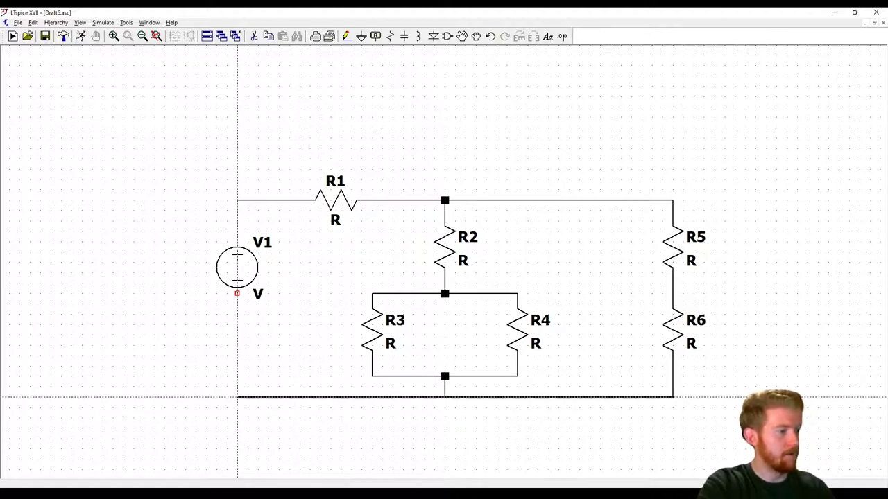
pyautogui.click(238, 398)
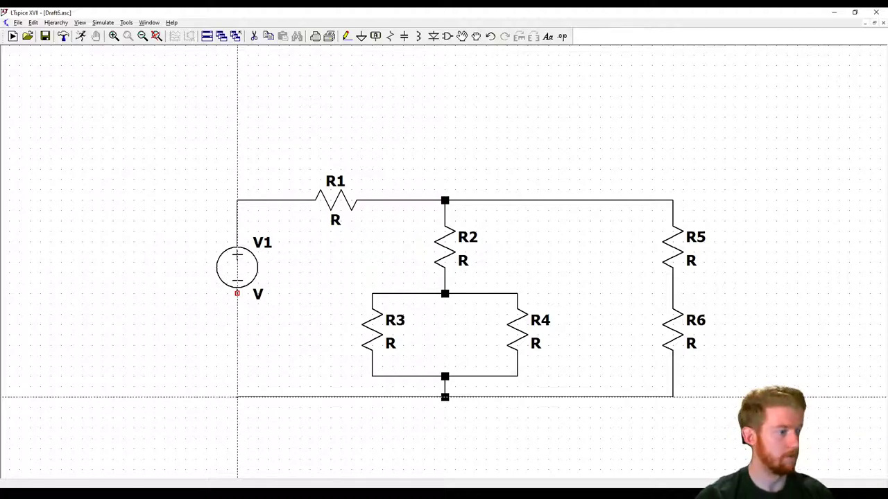
pyautogui.click(237, 398)
pyautogui.click(237, 294)
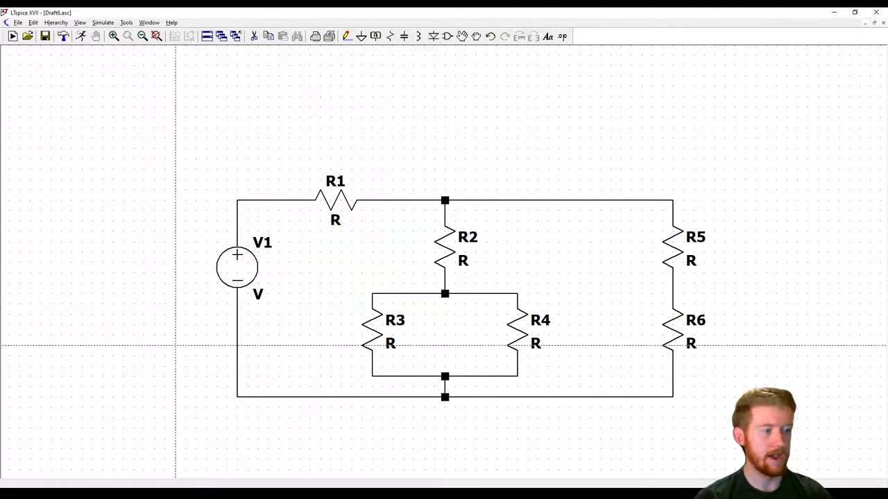
# - Draw a horizontal wire left of V1 across its lead
pyautogui.click(124, 346)
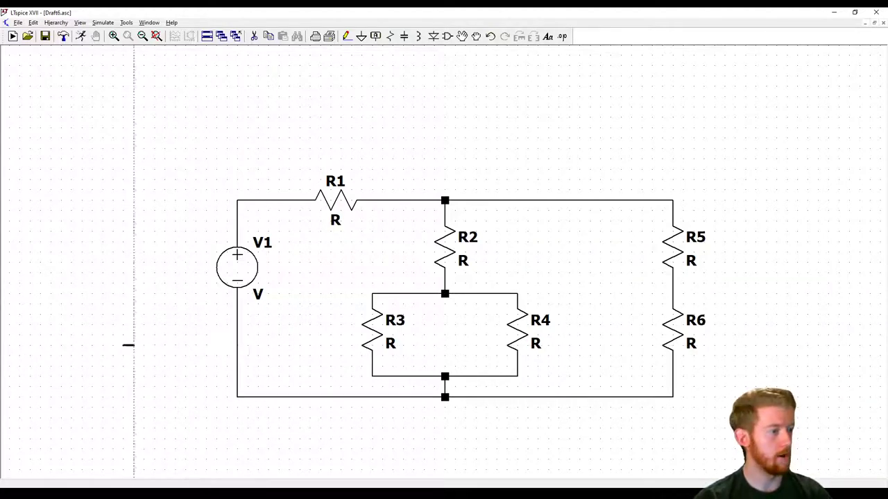
pyautogui.click(320, 345)
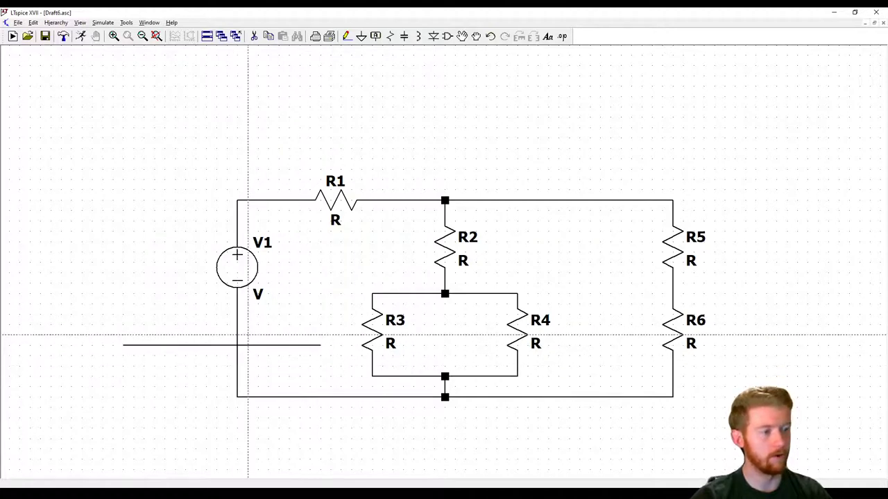
pyautogui.press('Escape')
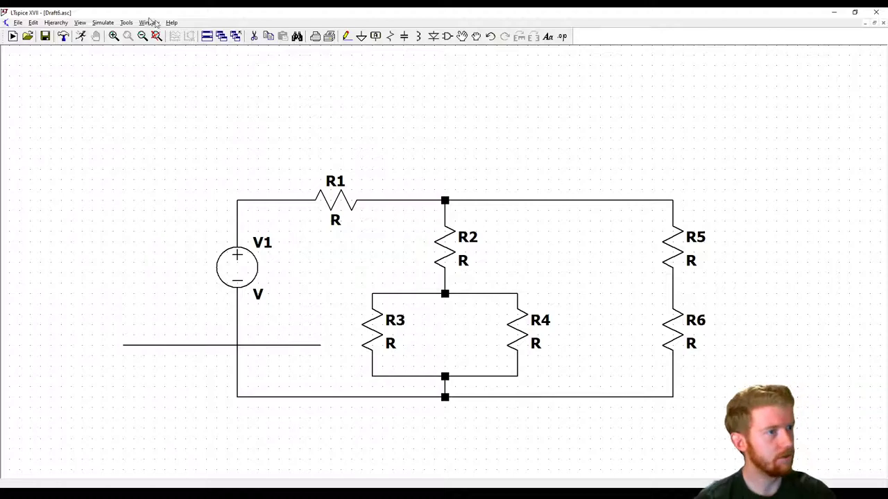
# - Undo the stray horizontal wire, redo it, then undo it again with F9
pyautogui.click(33, 22)
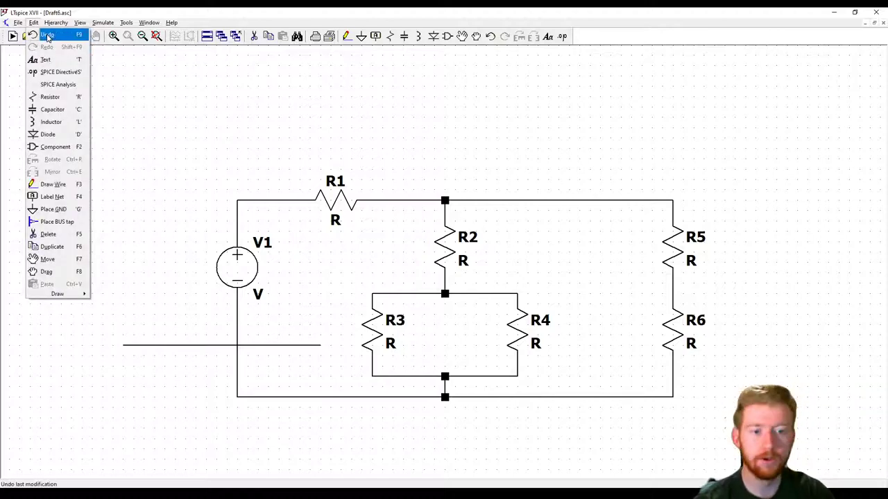
pyautogui.click(47, 36)
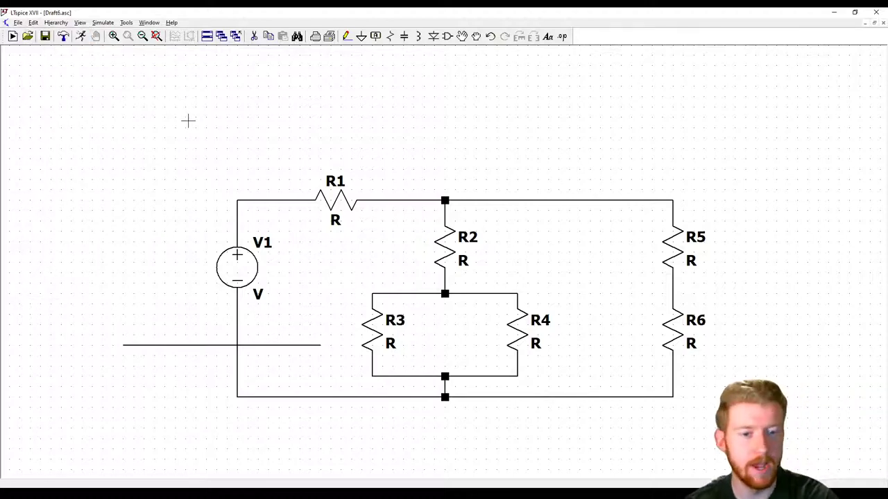
pyautogui.press('F9')
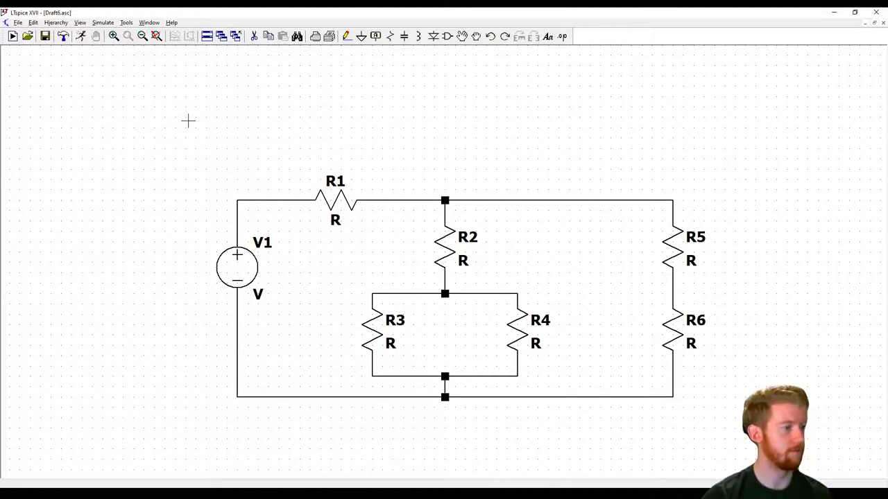
pyautogui.hotkey('shift', 'F9')
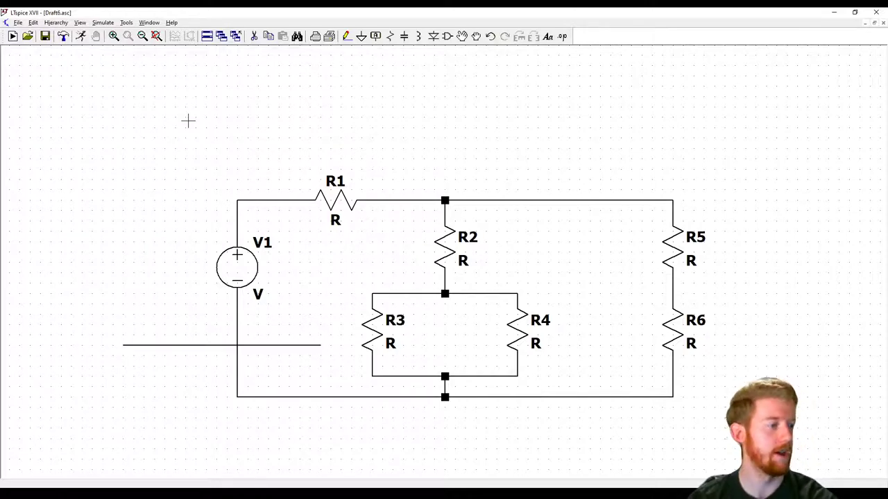
pyautogui.press('F9')
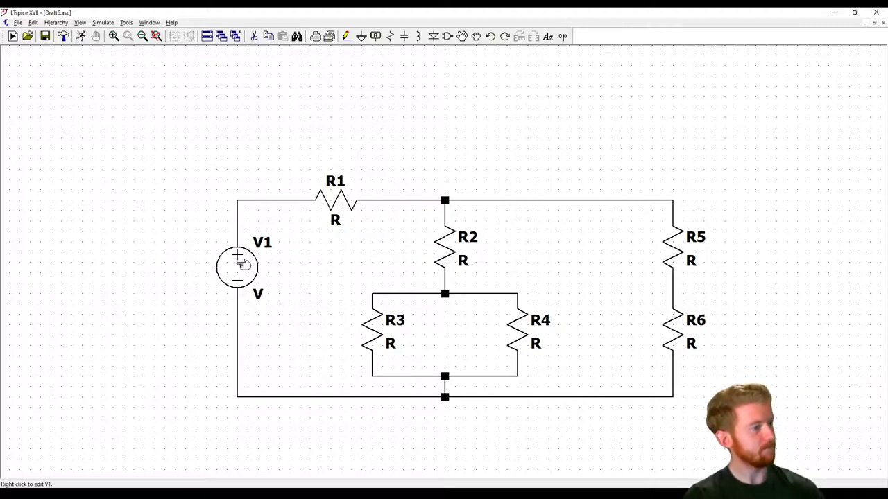
# - Shift V1 lower on the left wire with Move, then Drag so its wires stay attached
pyautogui.click(462, 36)
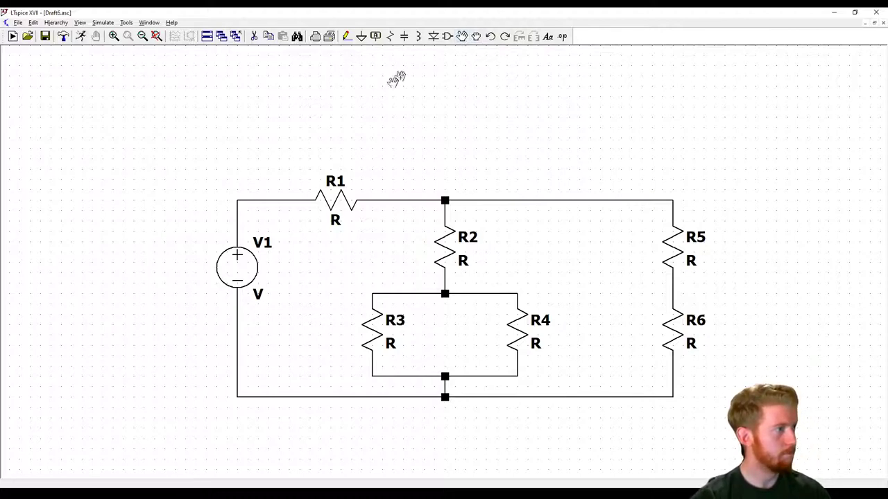
pyautogui.click(238, 268)
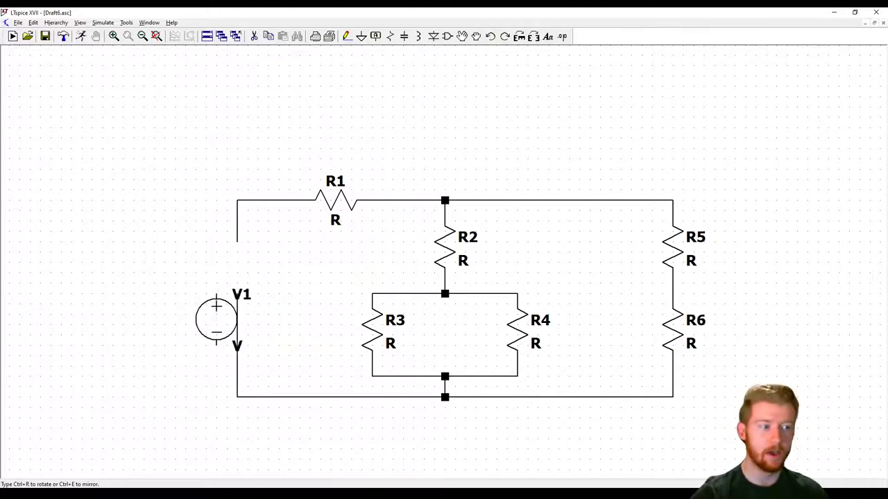
pyautogui.click(251, 337)
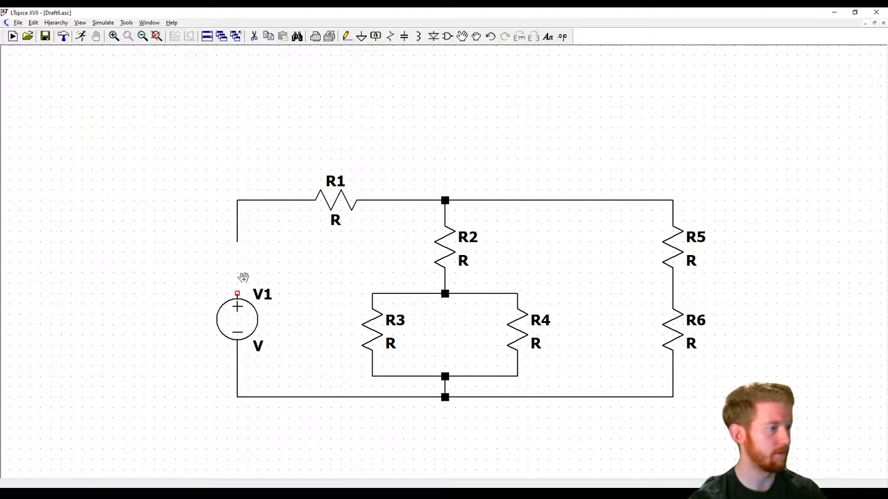
pyautogui.moveTo(243, 278); pyautogui.dragTo(242, 225)
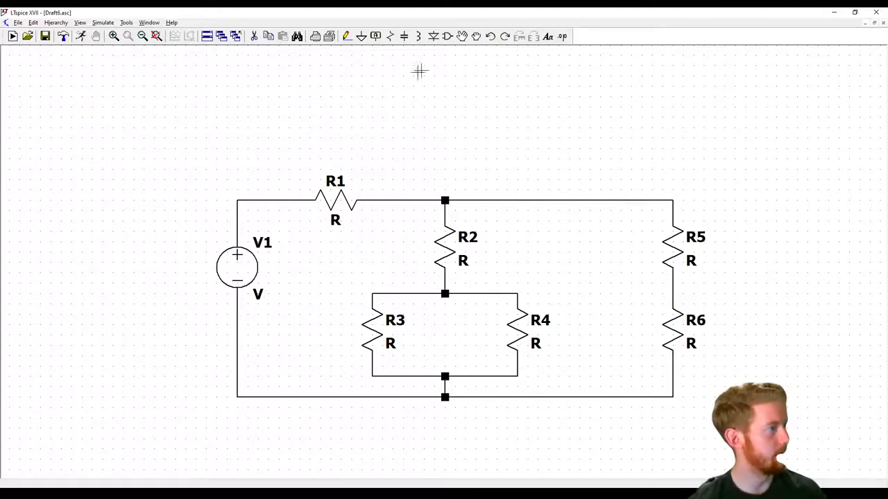
pyautogui.click(477, 37)
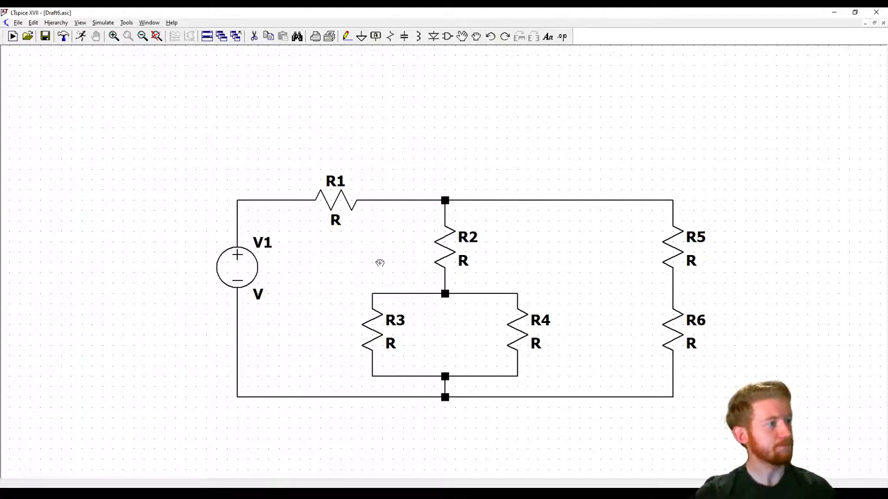
pyautogui.click(239, 268)
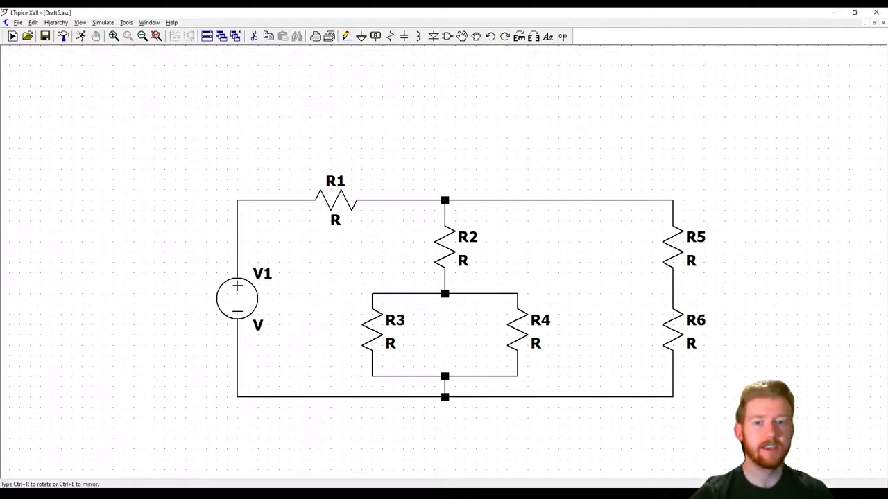
pyautogui.click(238, 298)
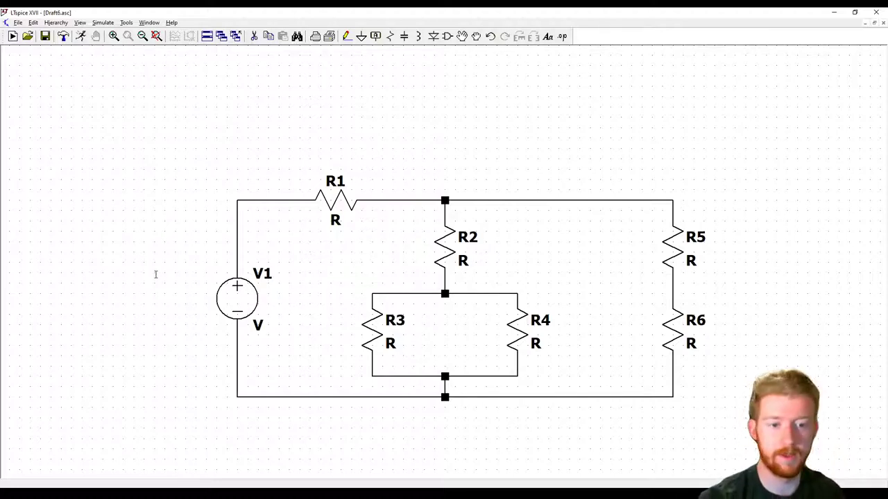
# - Bring up the Whiteboard drawing of problem 5 with its 16 V source and resistor values
pyautogui.press('F7')
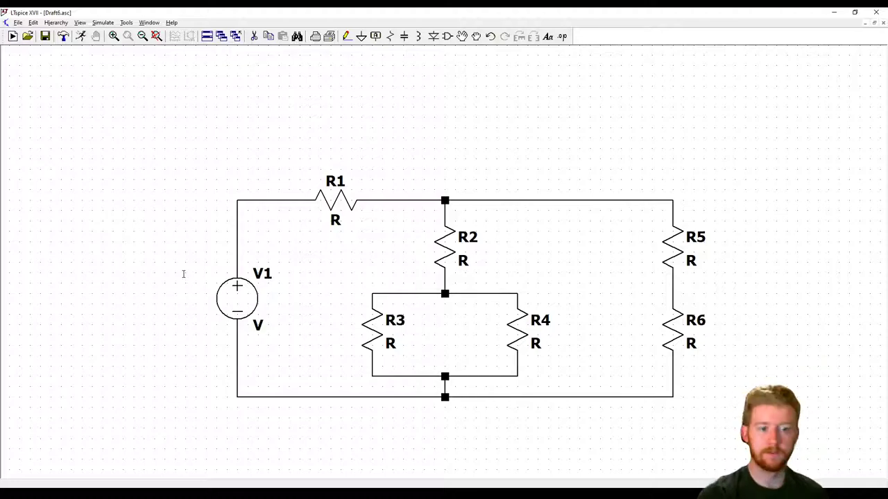
pyautogui.hotkey('alt', 'Tab')
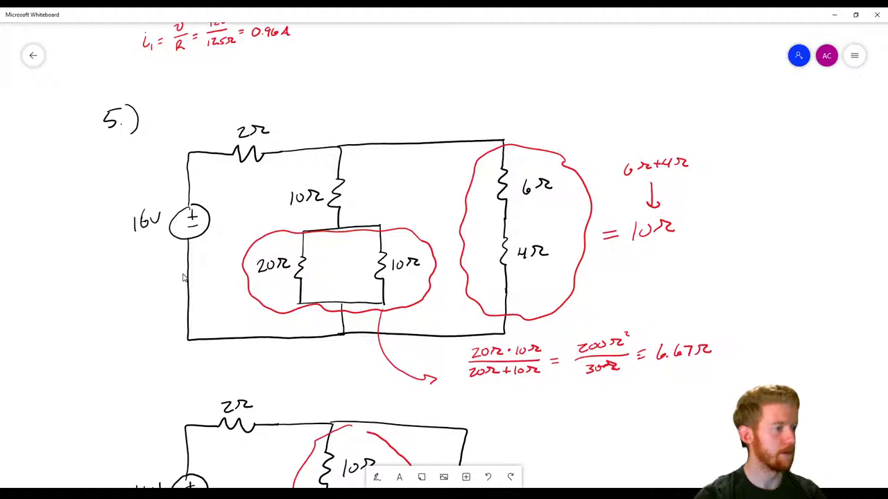
# - Compare the schematic against the Whiteboard values (16 V; 2, 10, 20, 10, 6, 4 Ω), ending in LTspice
pyautogui.hotkey('alt', 'Tab')
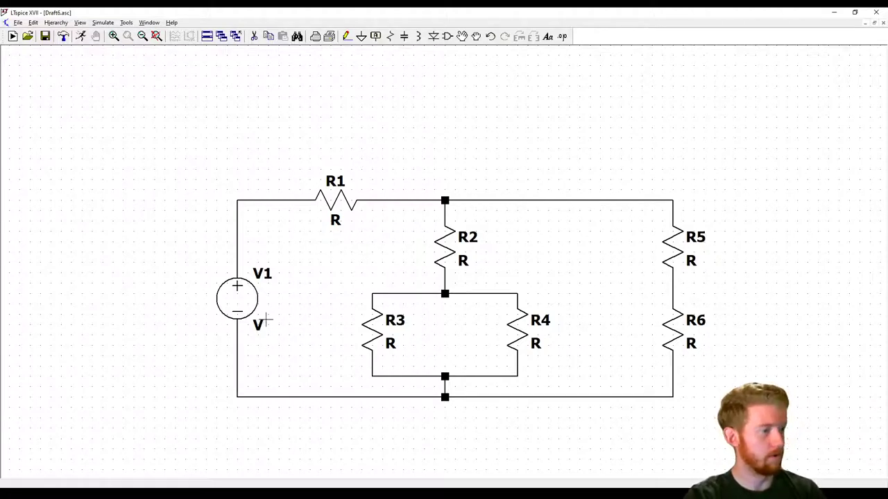
pyautogui.hotkey('alt', 'Tab')
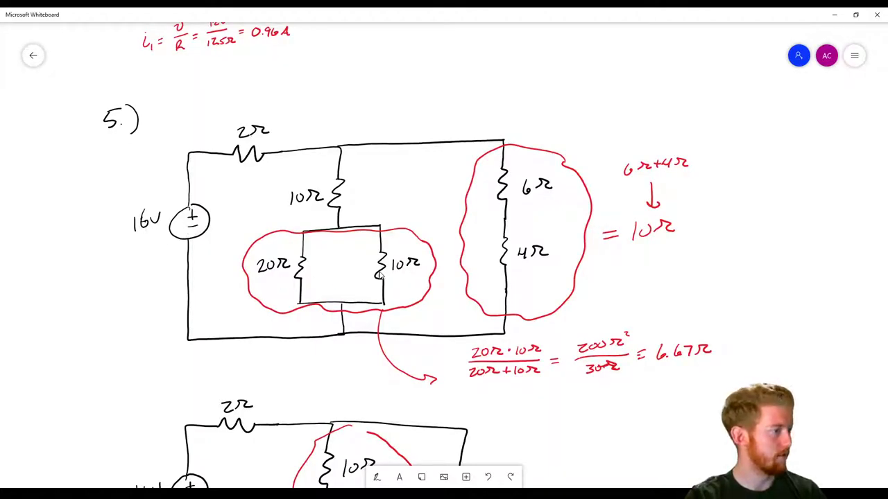
pyautogui.hotkey('alt', 'Tab')
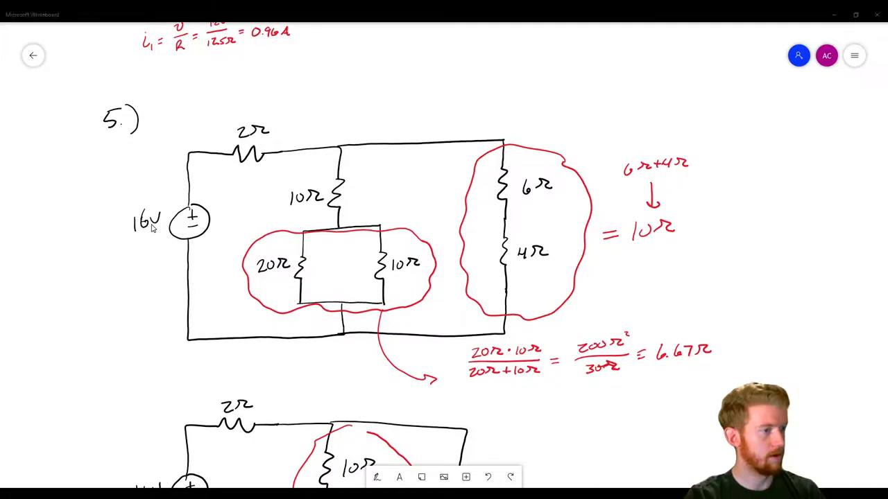
# - Set V1 to 16V and R1 to 2 ohms
pyautogui.rightClick(259, 326)
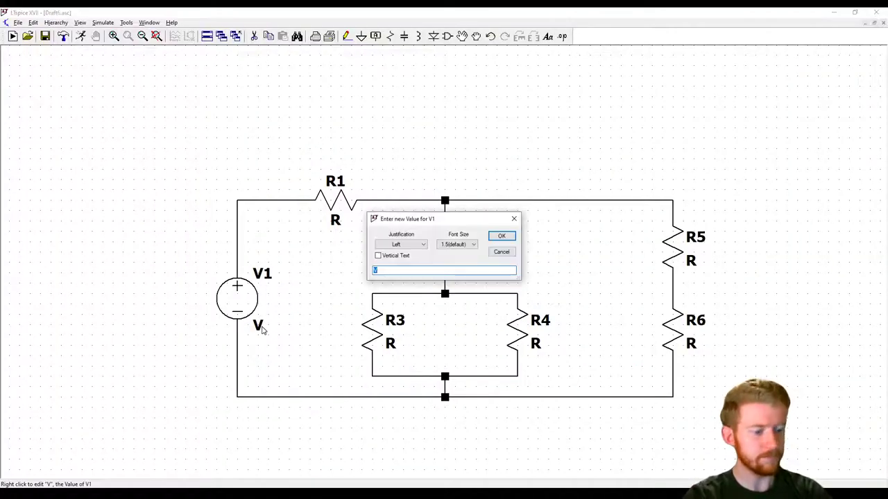
pyautogui.write('16')
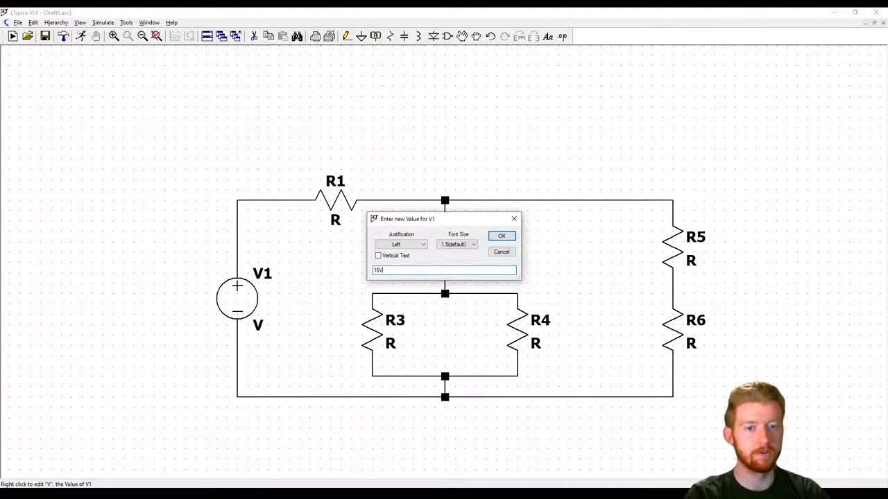
pyautogui.write('V')
pyautogui.press('Return')
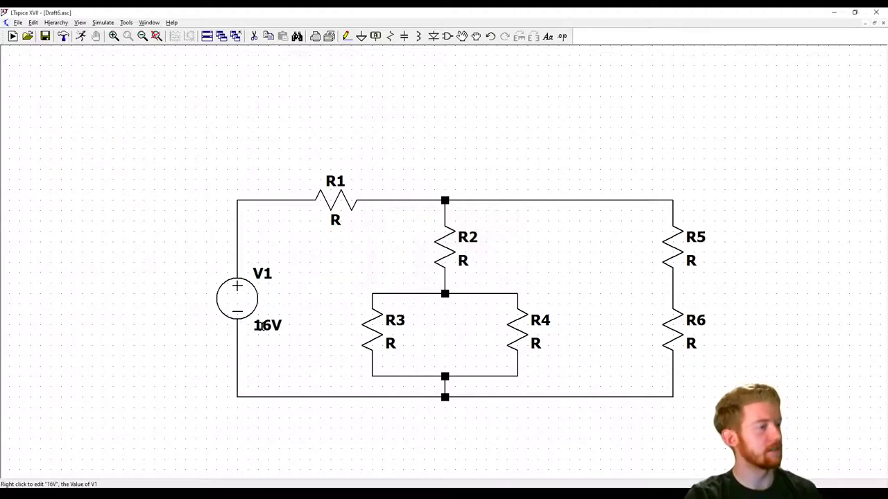
pyautogui.rightClick(336, 220)
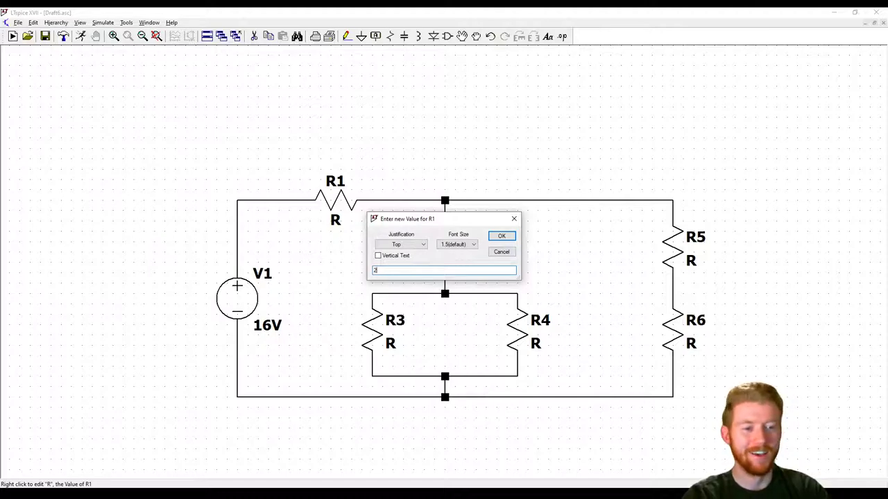
pyautogui.press('Return')
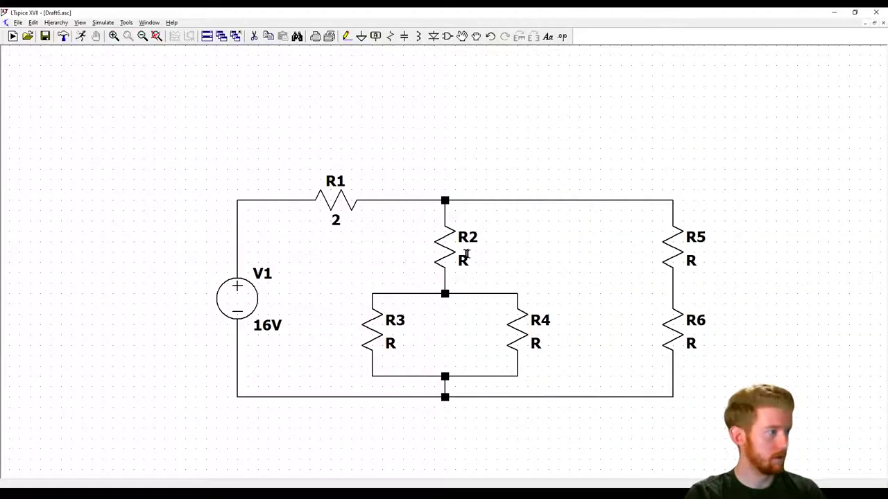
# - Set R2, R3 and R4 to 10, 20 and 10 ohms, then switch to Whiteboard
pyautogui.rightClick(465, 258)
pyautogui.write('10')
pyautogui.press('Return')
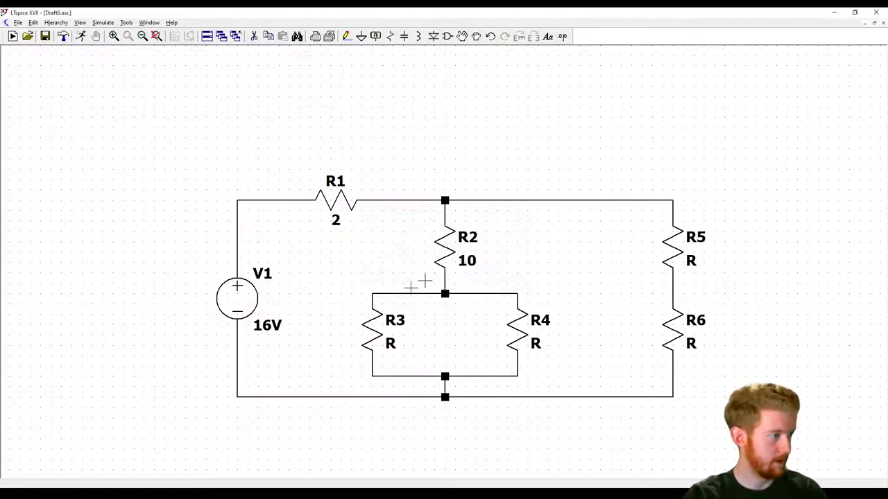
pyautogui.rightClick(391, 344)
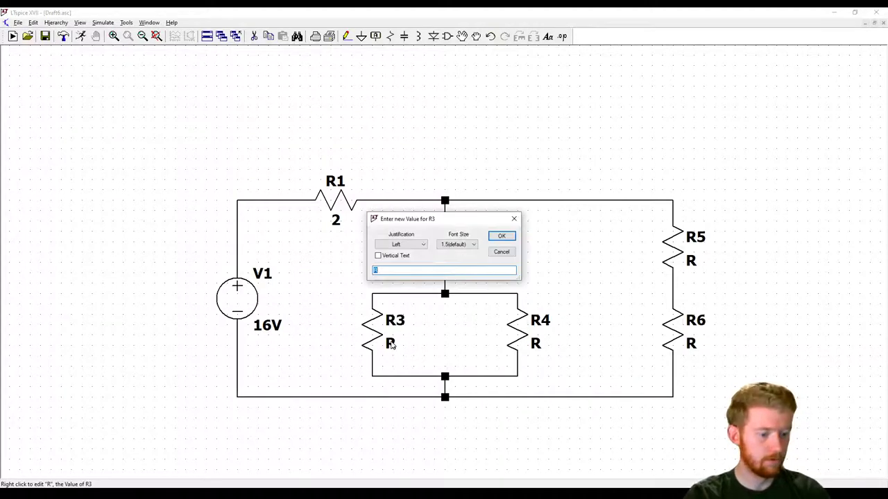
pyautogui.press('Return')
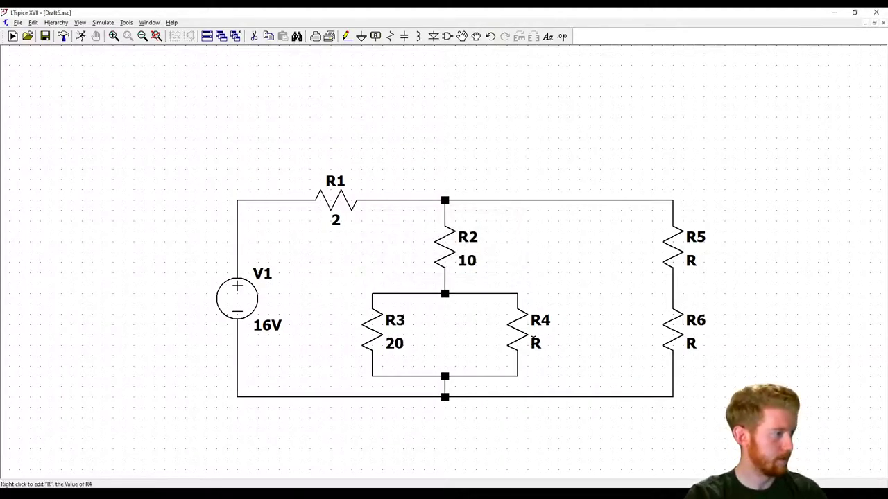
pyautogui.rightClick(535, 342)
pyautogui.write('10')
pyautogui.press('Return')
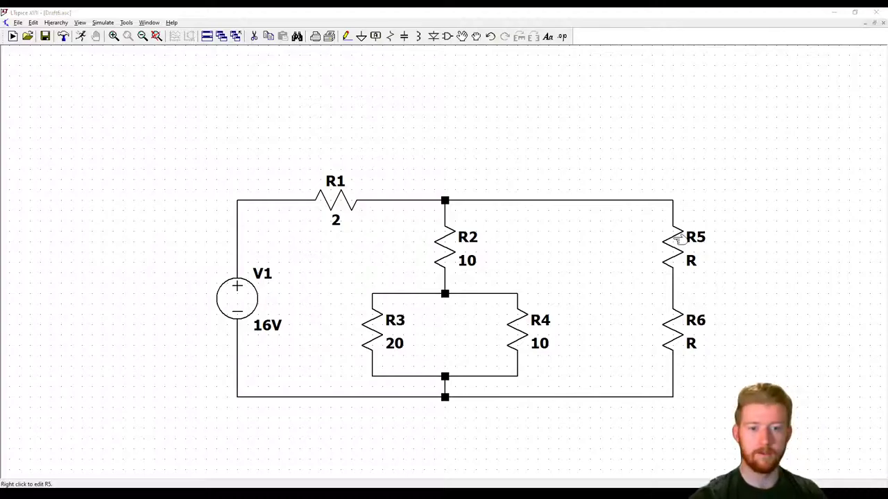
pyautogui.hotkey('alt', 'Tab')
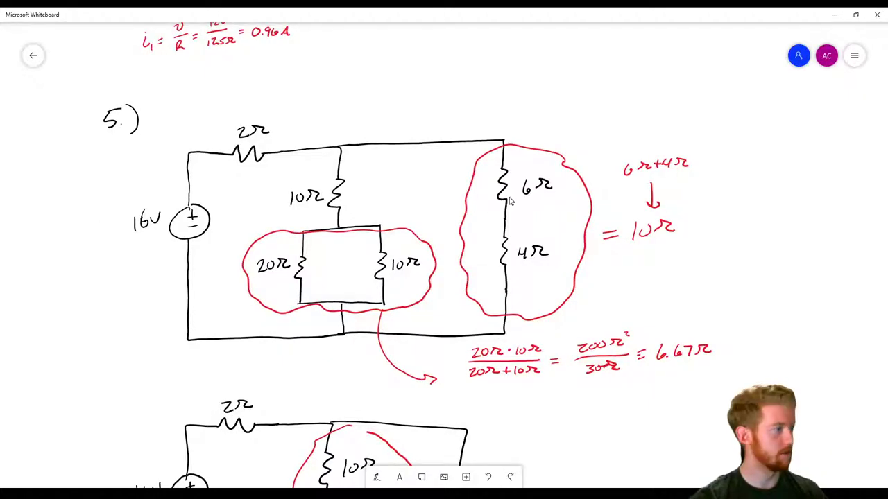
# - Open R5's value editor and properties dialog, closing each without changes
pyautogui.hotkey('alt', 'Tab')
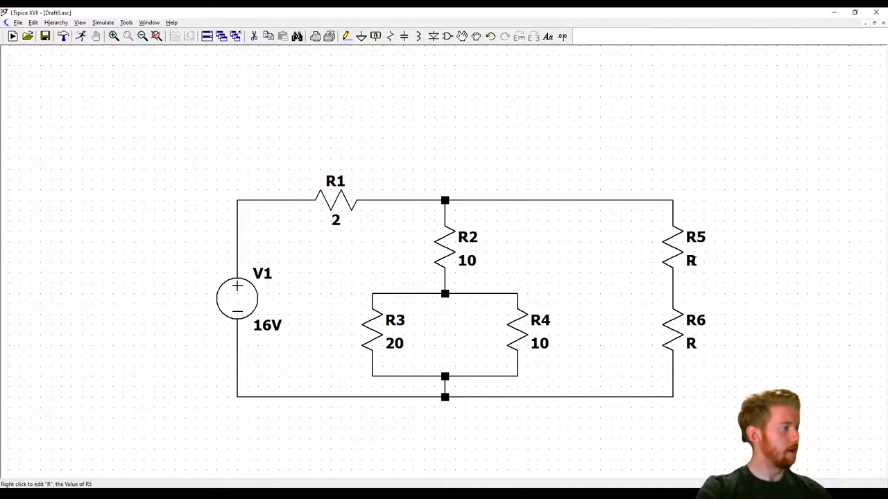
pyautogui.rightClick(692, 263)
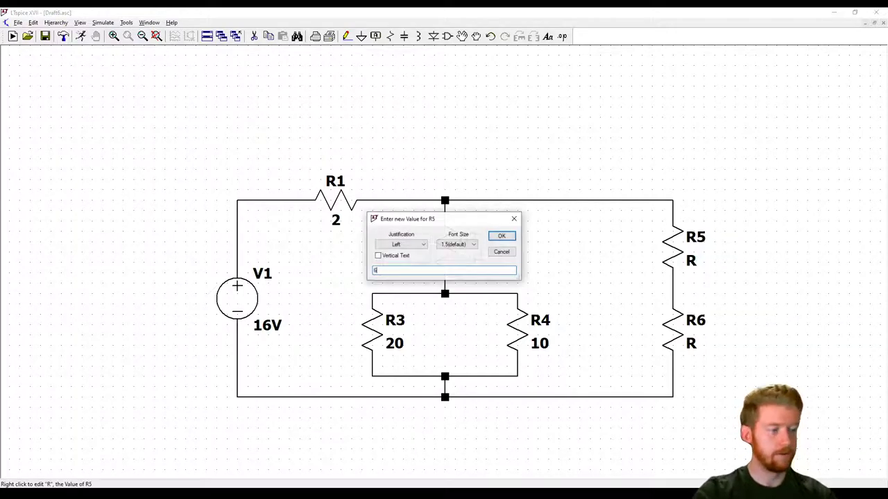
pyautogui.click(513, 219)
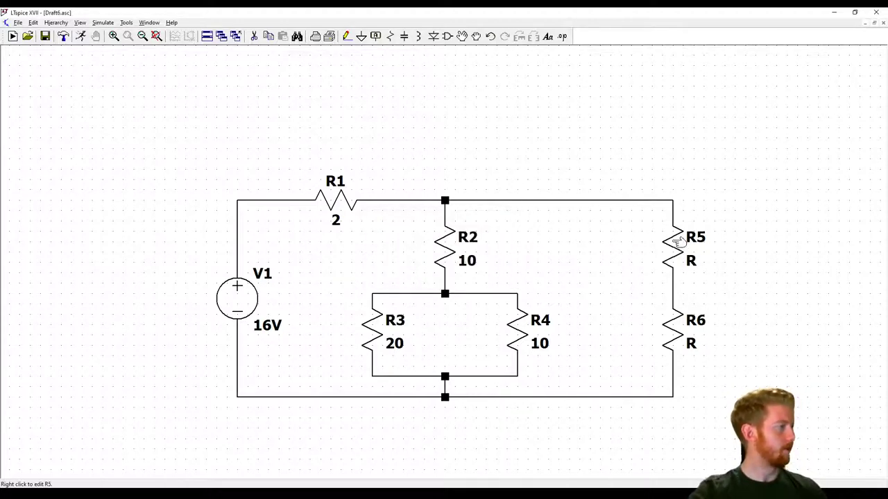
pyautogui.rightClick(669, 252)
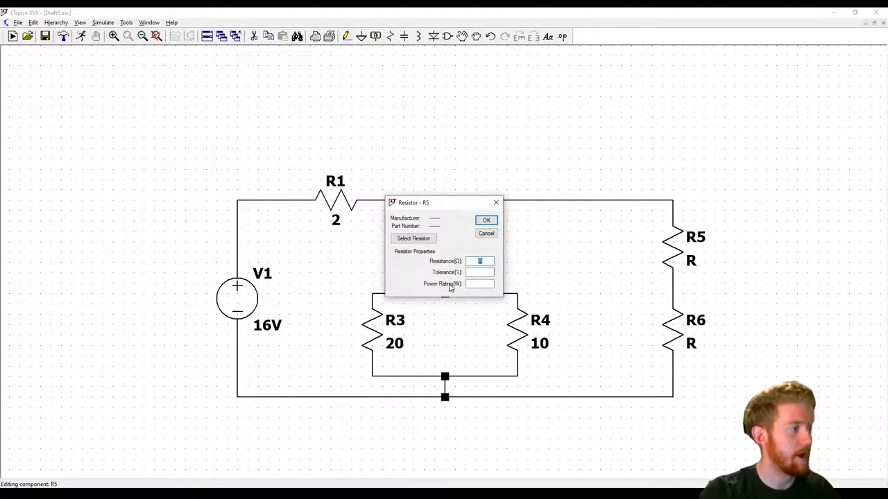
pyautogui.click(496, 203)
pyautogui.rightClick(693, 262)
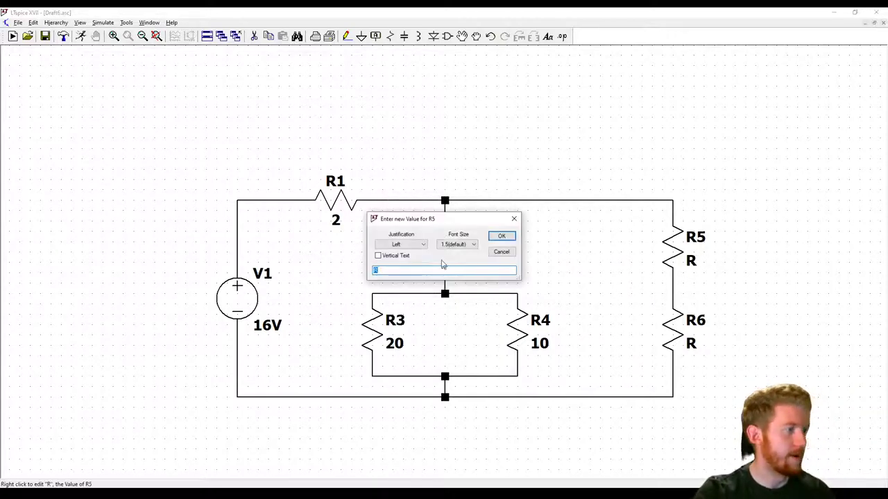
pyautogui.click(513, 220)
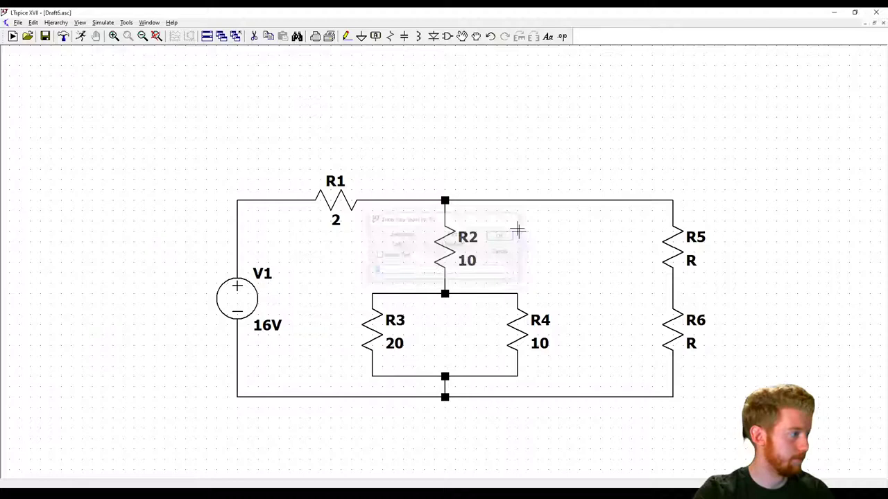
# - Set R5's resistance to 6 and R6's resistance to 4
pyautogui.rightClick(676, 247)
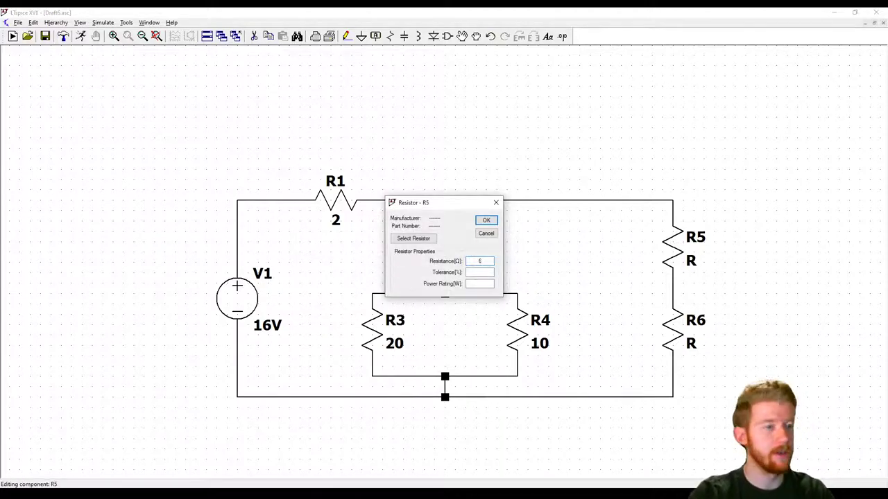
pyautogui.write('6')
pyautogui.press('Return')
pyautogui.rightClick(665, 333)
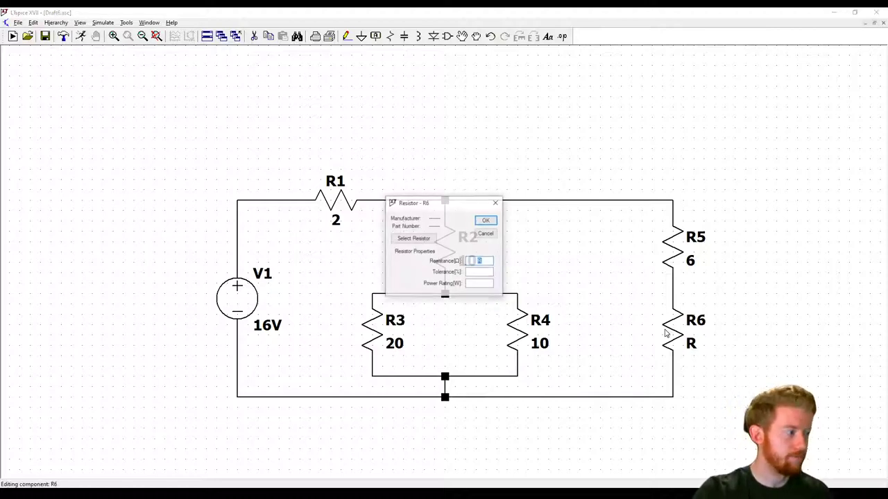
pyautogui.write('4')
pyautogui.press('Return')
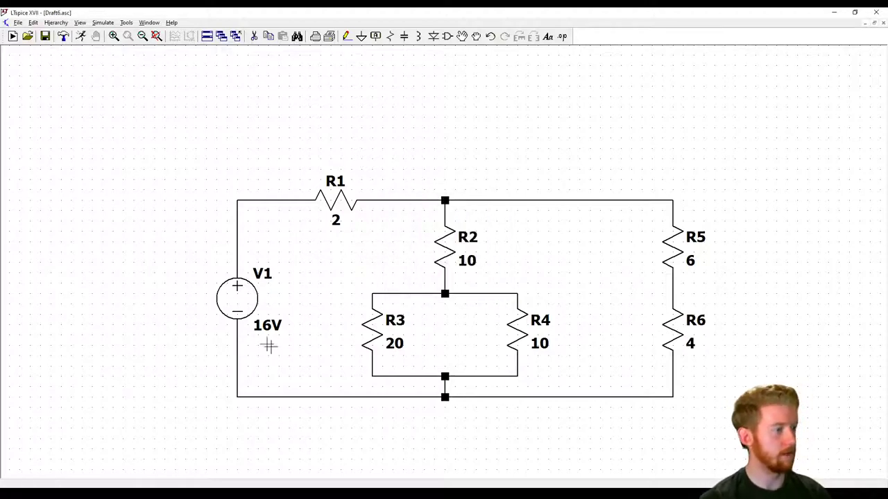
pyautogui.rightClick(238, 298)
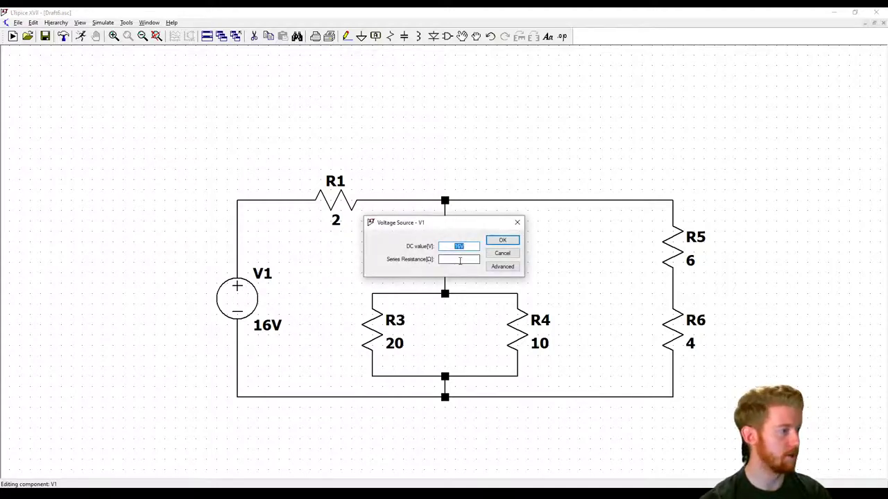
pyautogui.click(517, 222)
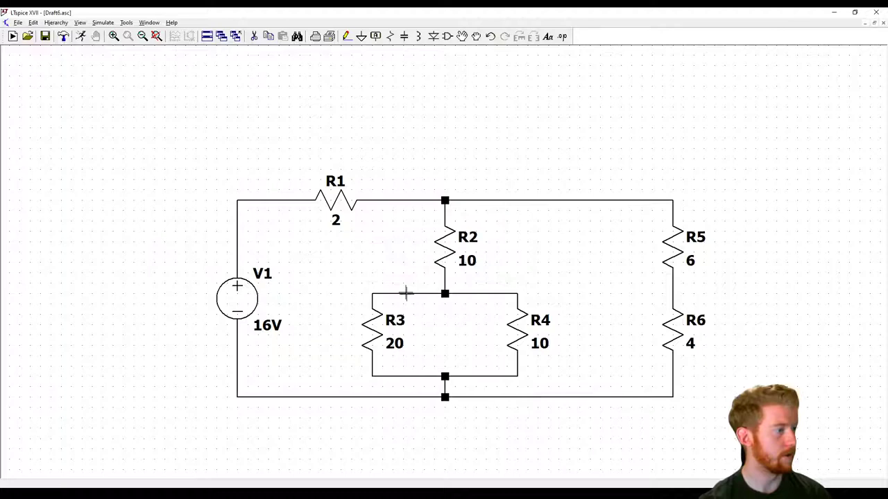
pyautogui.rightClick(246, 296)
pyautogui.click(503, 266)
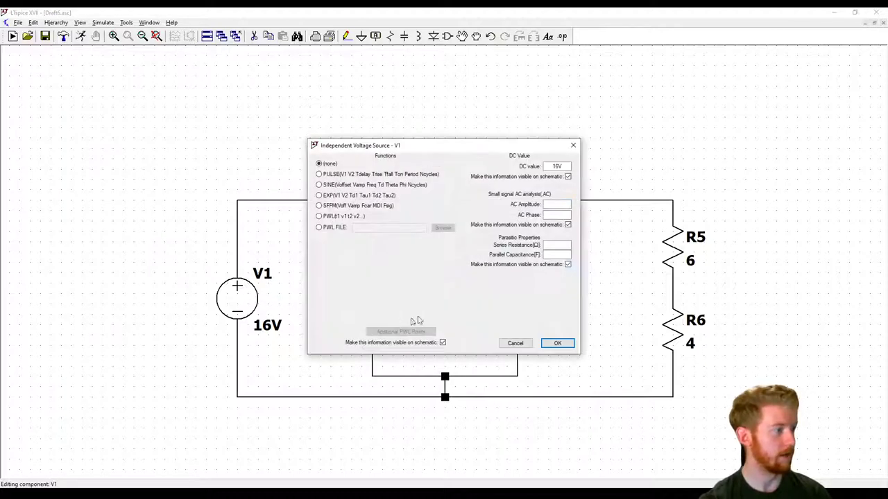
pyautogui.click(573, 148)
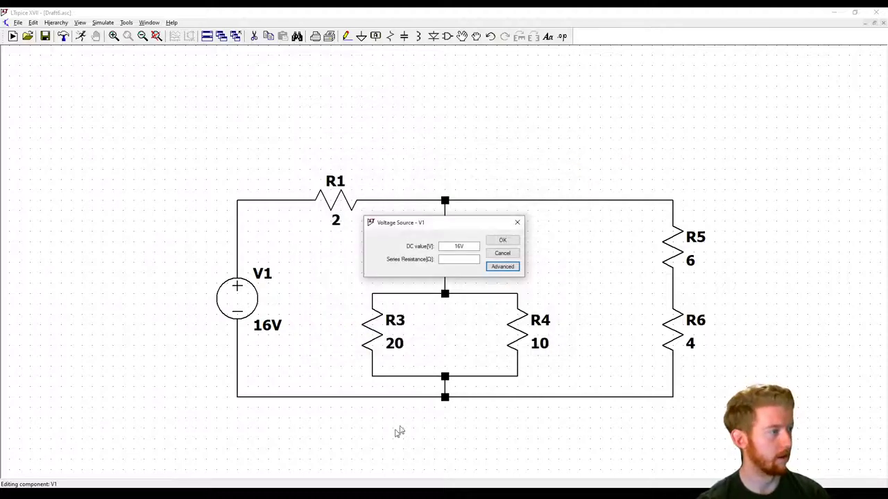
pyautogui.click(516, 224)
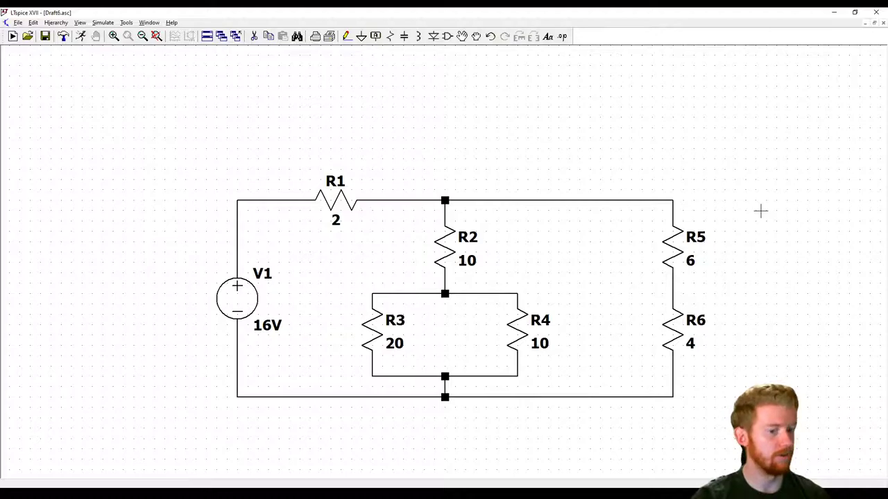
pyautogui.hotkey('alt', 'Tab')
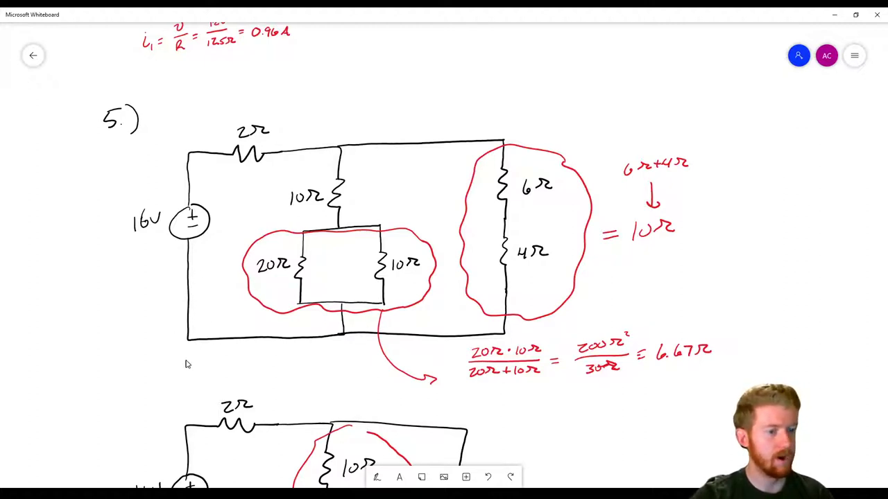
pyautogui.hotkey('alt', 'Tab')
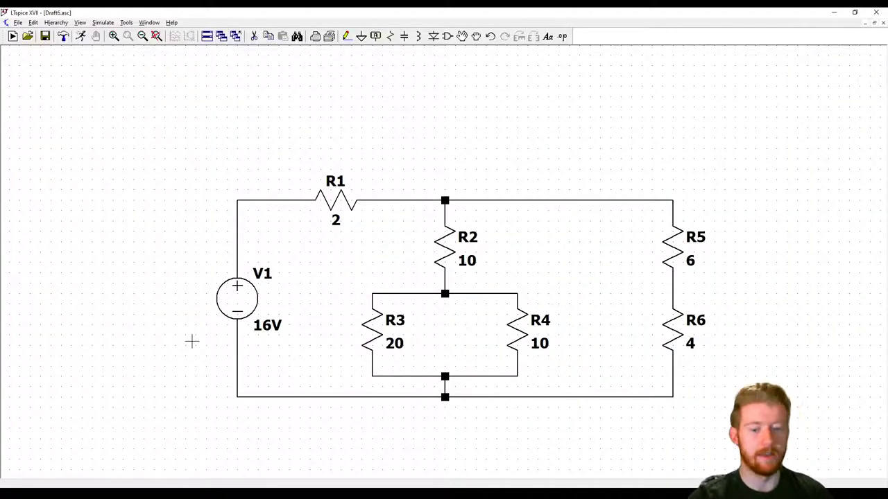
# - Place a ground symbol below V1 and wire it up to the bottom wire
pyautogui.click(361, 37)
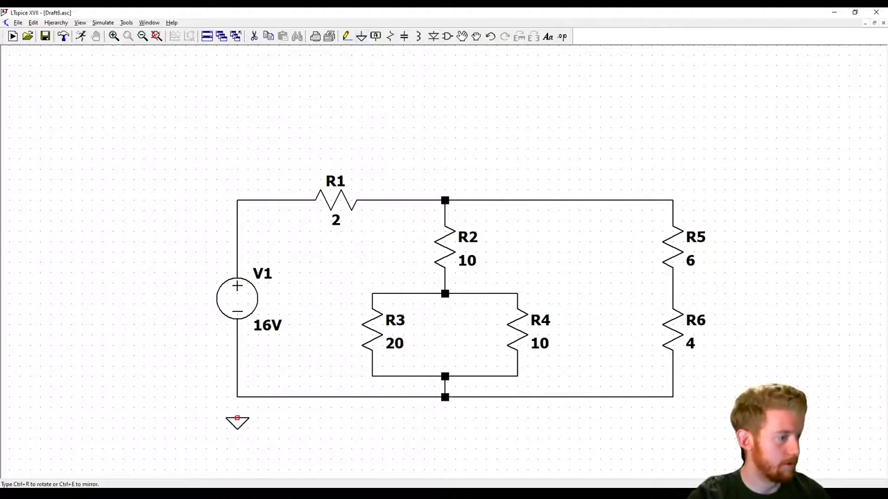
pyautogui.click(237, 419)
pyautogui.press('F3')
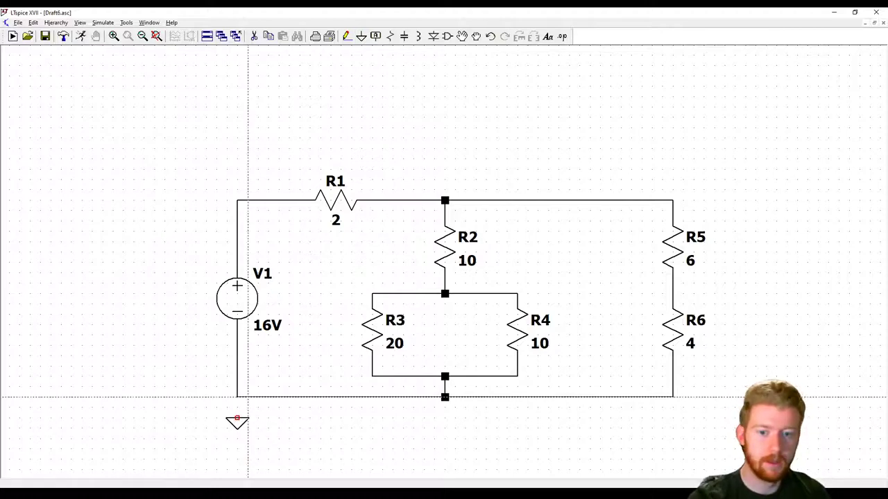
pyautogui.click(238, 416)
pyautogui.click(237, 397)
pyautogui.press('Escape')
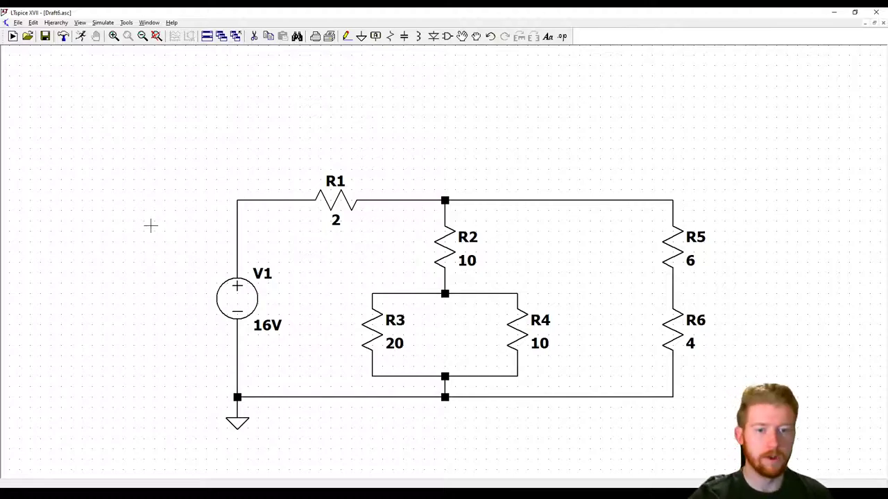
pyautogui.hotkey('alt', 'Tab')
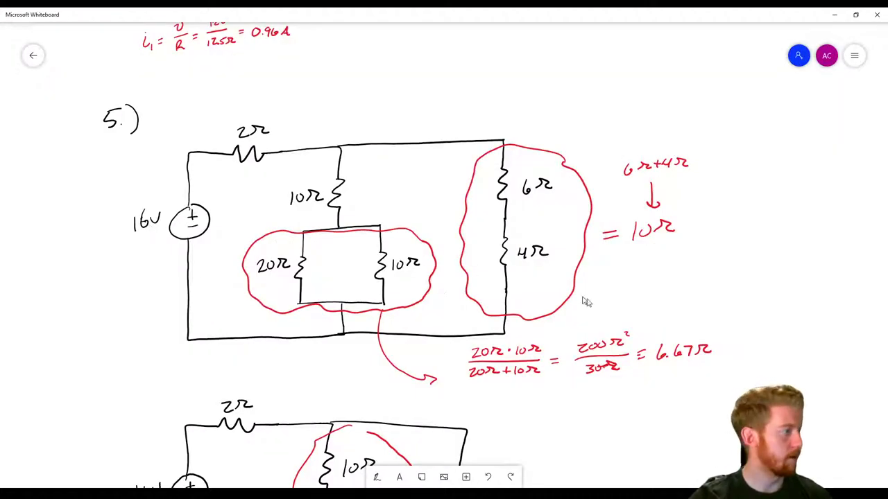
pyautogui.scroll(-6, 618, 305)
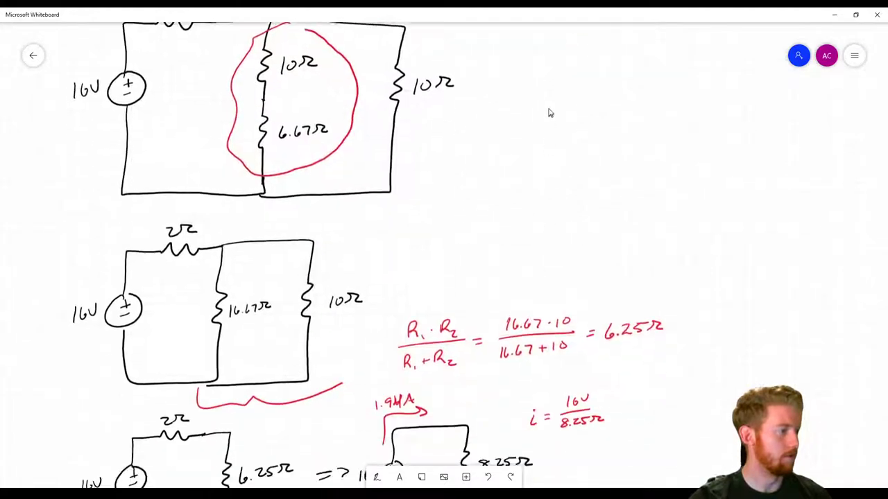
pyautogui.scroll(-10, 531, 104)
pyautogui.scroll(1, 597, 201)
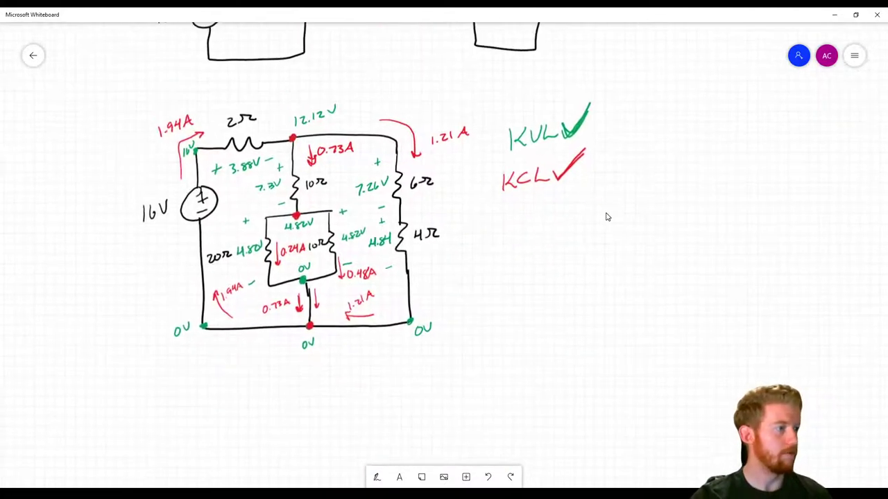
pyautogui.scroll(2, 244, 242)
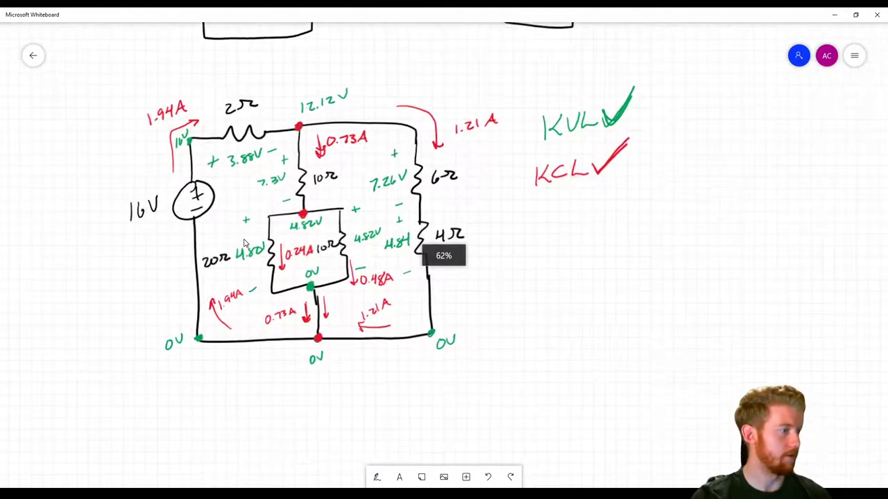
pyautogui.moveTo(521, 248); pyautogui.dragTo(527, 261)
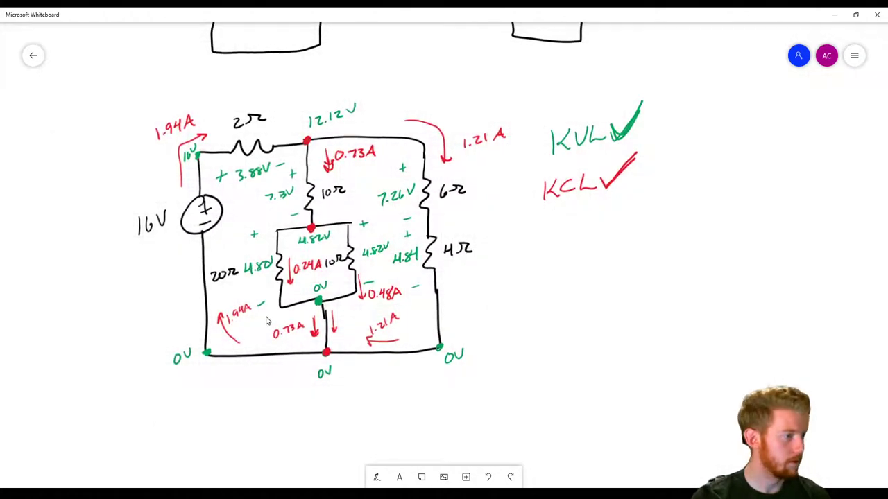
pyautogui.hscroll(1, 263, 318)
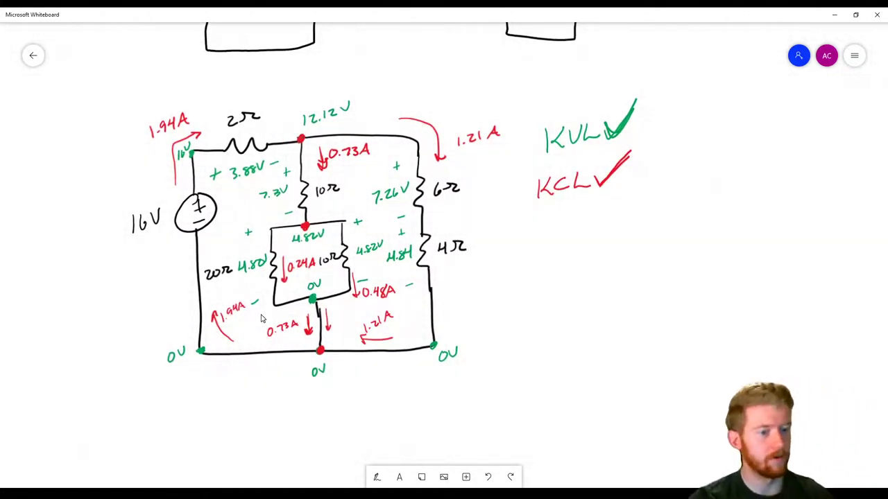
pyautogui.scroll(1, 263, 310)
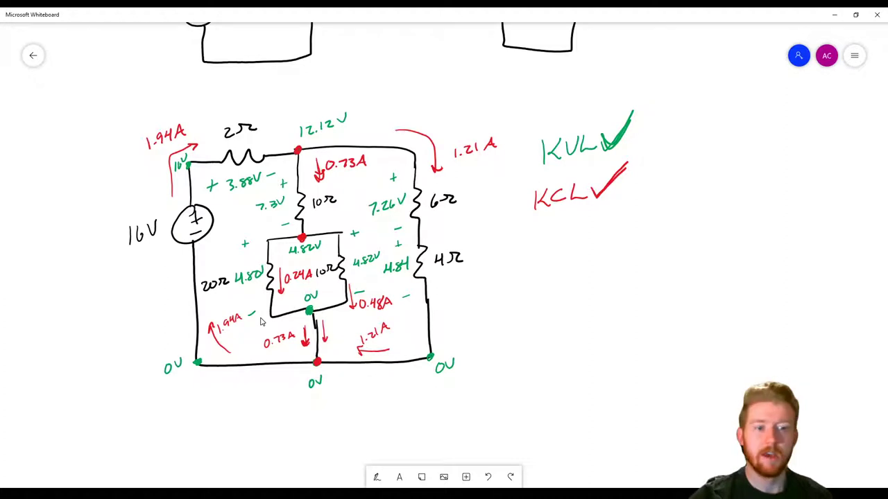
pyautogui.hotkey('alt', 'Tab')
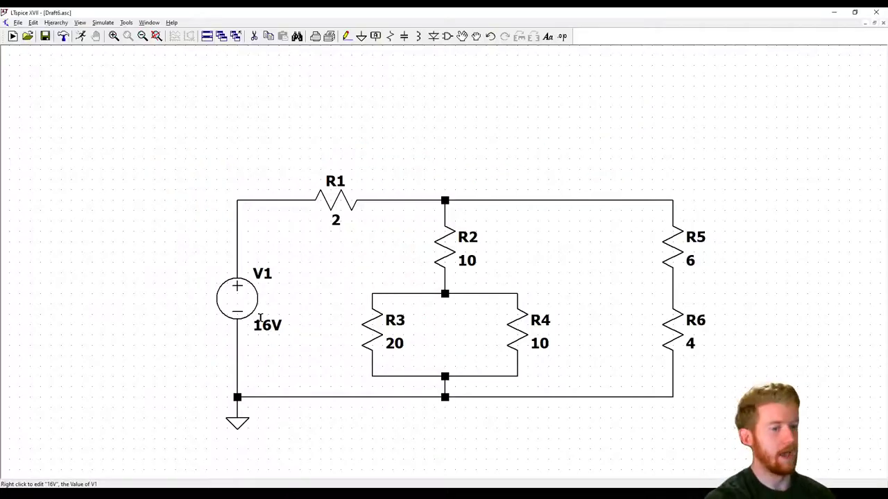
# - Dismiss the simulation command dialog unchanged and save the Draft6.asc schematic
pyautogui.click(82, 39)
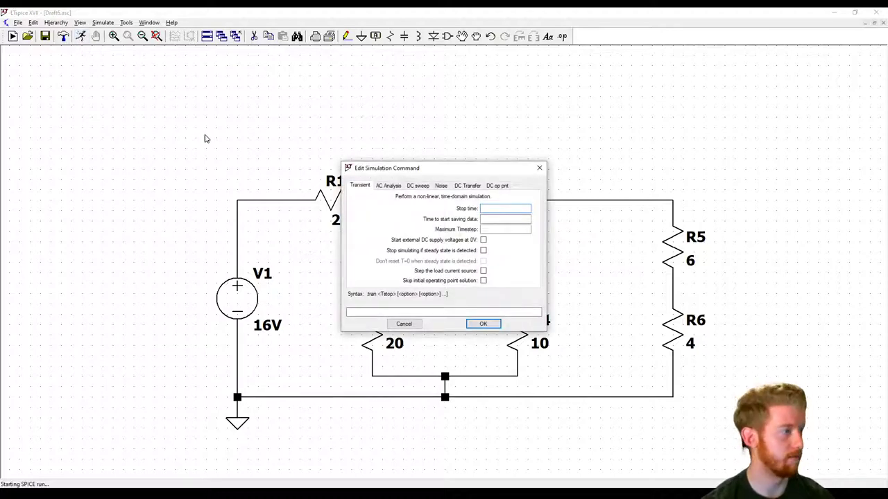
pyautogui.click(539, 168)
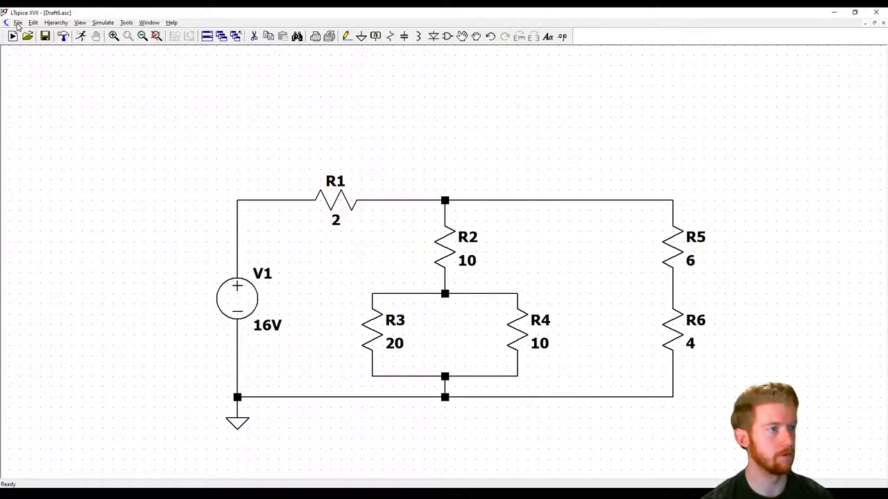
pyautogui.click(18, 23)
pyautogui.click(80, 15)
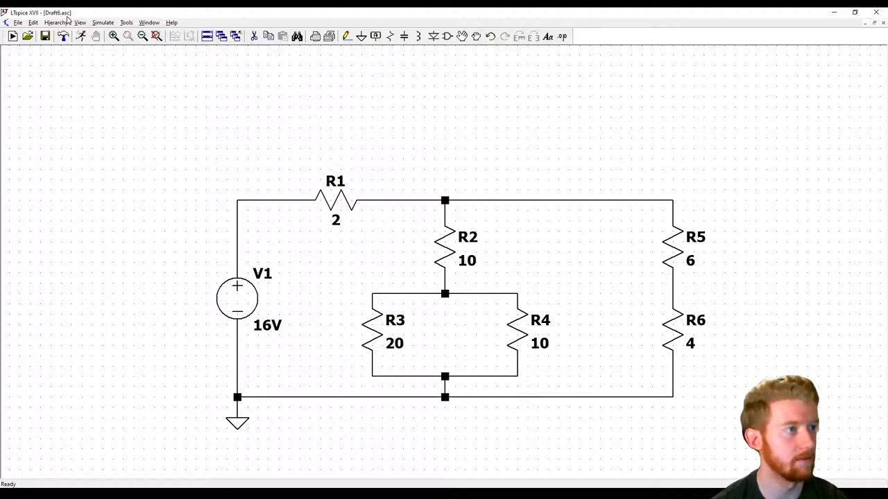
pyautogui.click(18, 23)
pyautogui.click(115, 78)
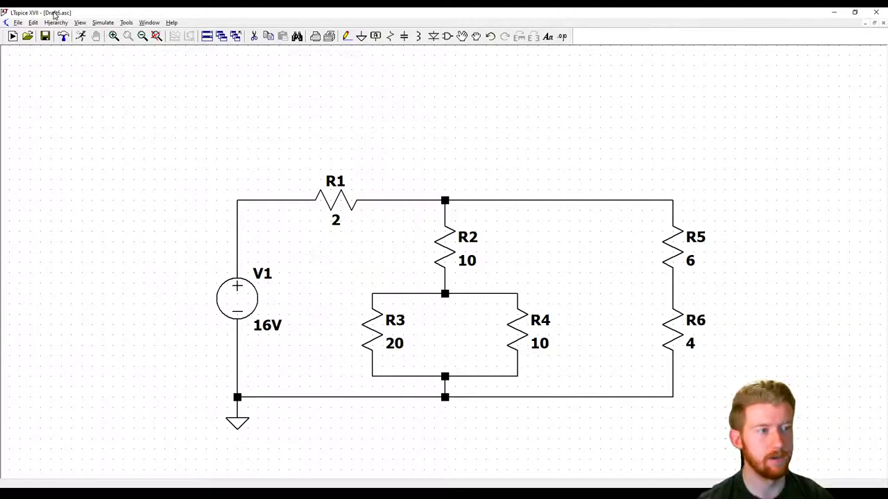
pyautogui.click(18, 23)
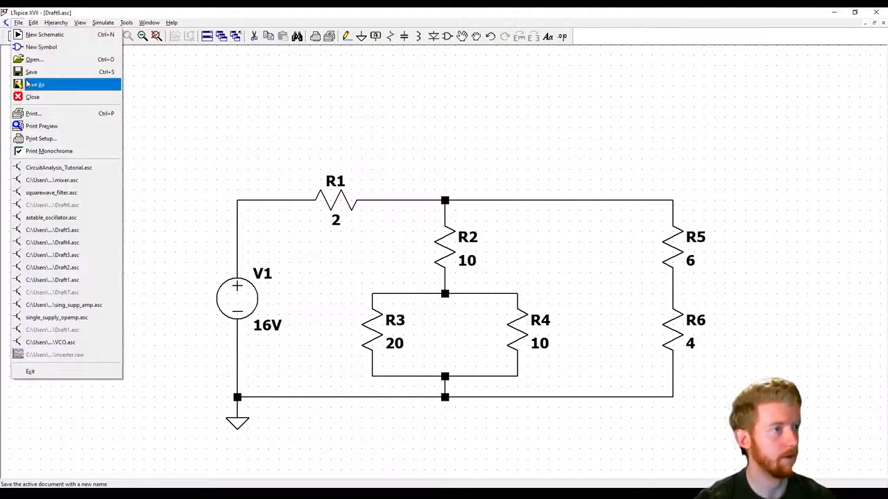
# - Save the schematic under the new name circuitAnalysis.asc
pyautogui.click(43, 87)
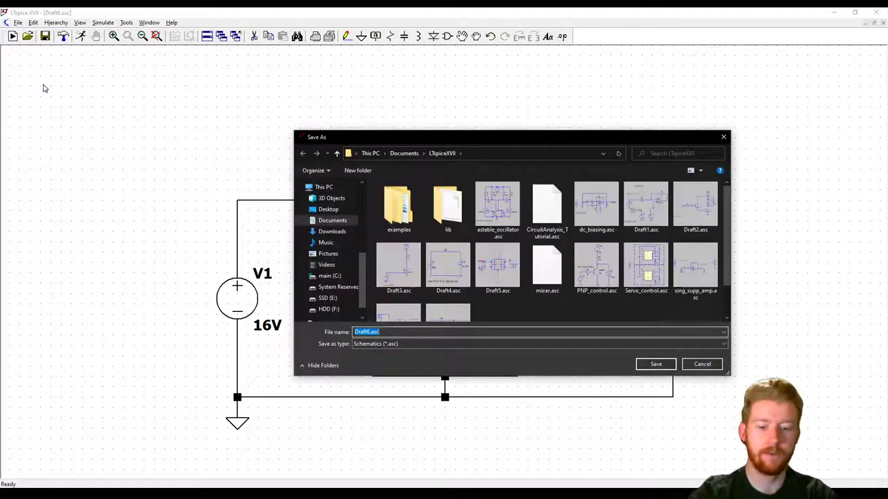
pyautogui.write('circu')
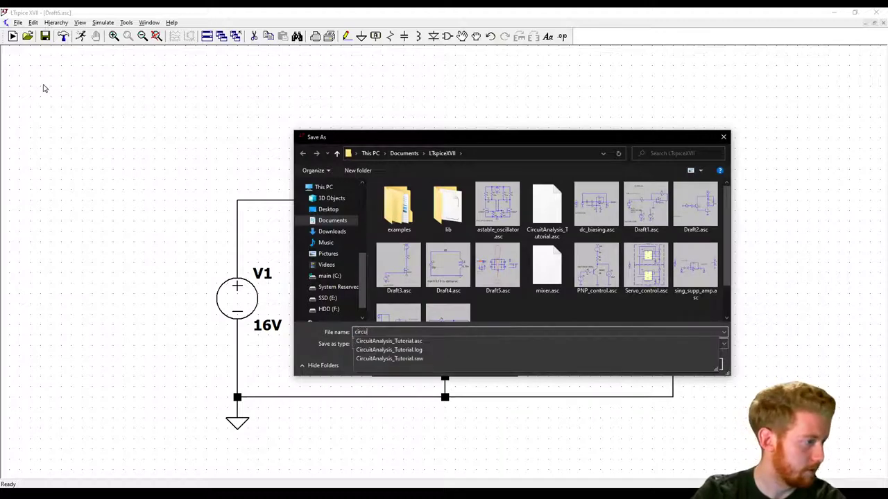
pyautogui.write('itAnalysis.a')
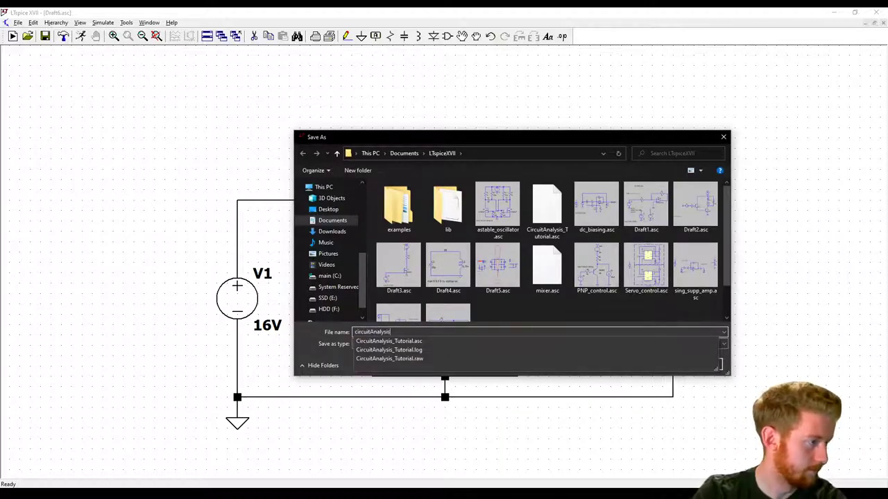
pyautogui.press('BackSpace')
pyautogui.press('BackSpace')
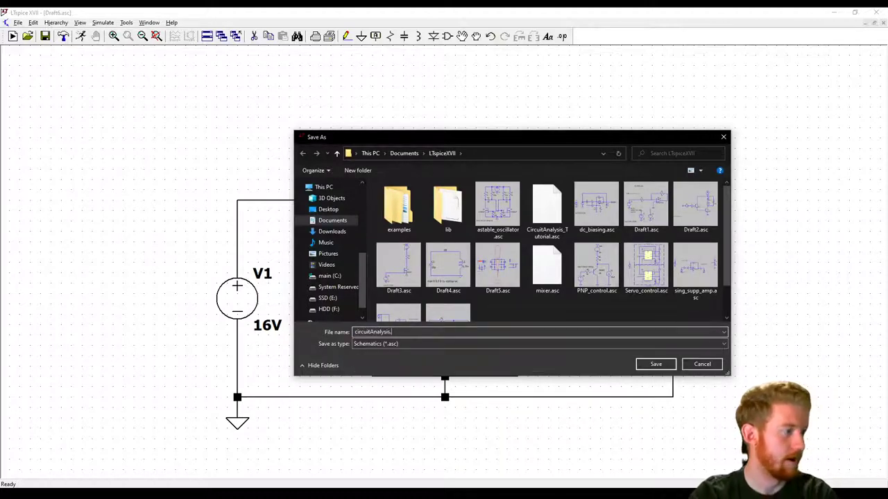
pyautogui.press('Return')
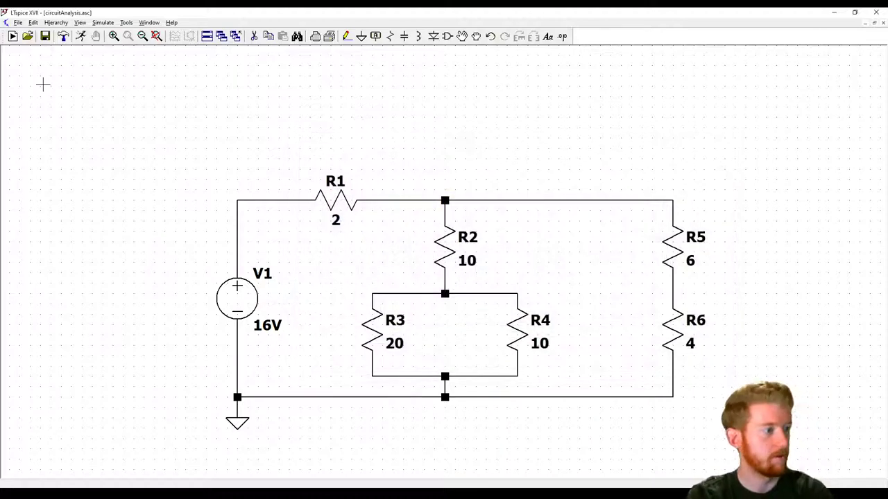
# - Set a transient analysis 'tran 0 1 0 100m' (stop 1 s, max timestep 100m) and run it
pyautogui.click(82, 38)
pyautogui.moveTo(420, 173); pyautogui.dragTo(329, 123)
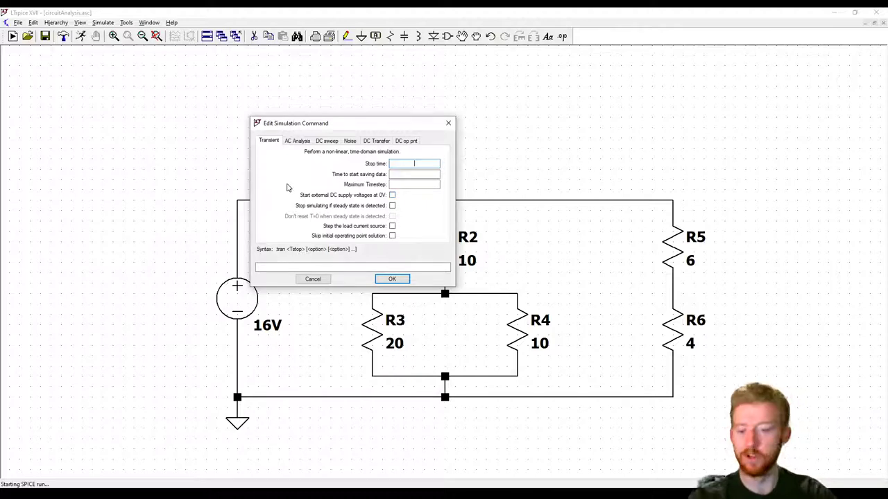
pyautogui.write('1 ')
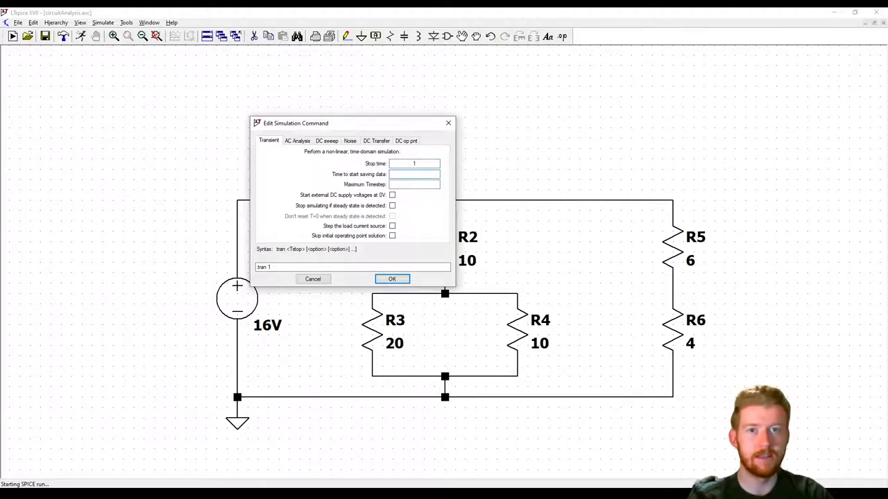
pyautogui.write('0 ')
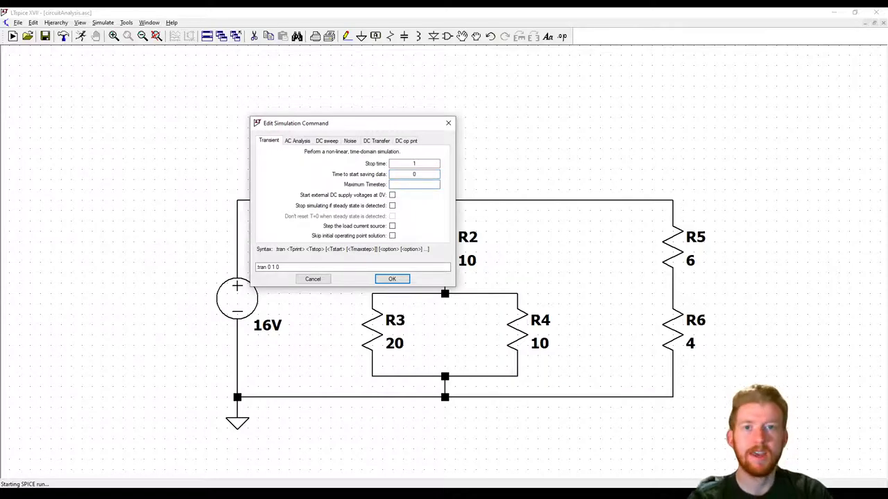
pyautogui.write('100m')
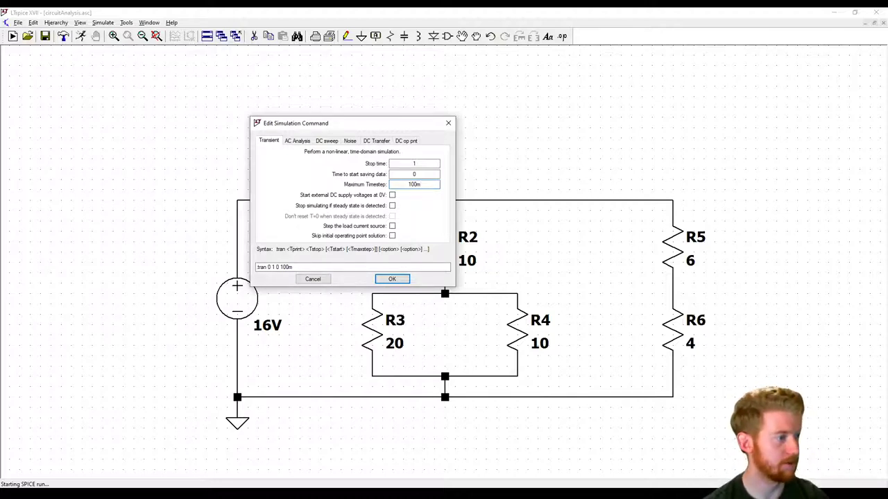
pyautogui.click(401, 278)
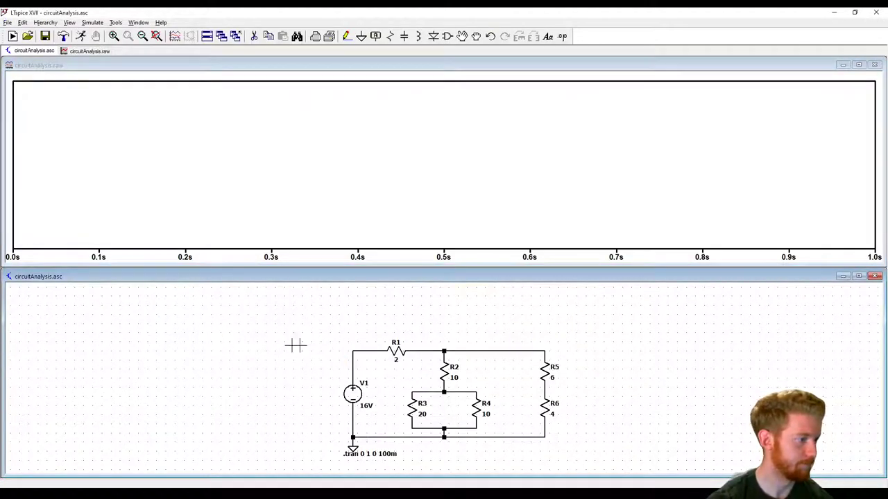
# - Zoom to fit the whole schematic and glance at the hand analysis
pyautogui.scroll(2, 396, 382)
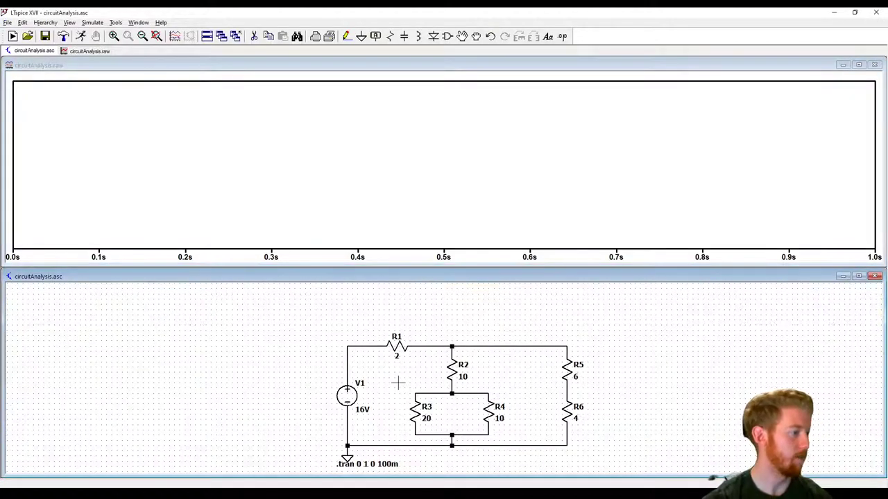
pyautogui.scroll(-1, 400, 379)
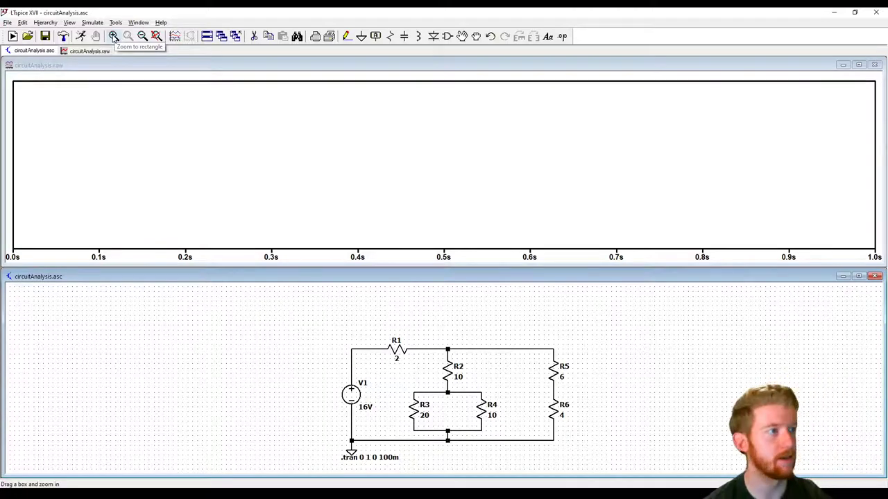
pyautogui.click(158, 39)
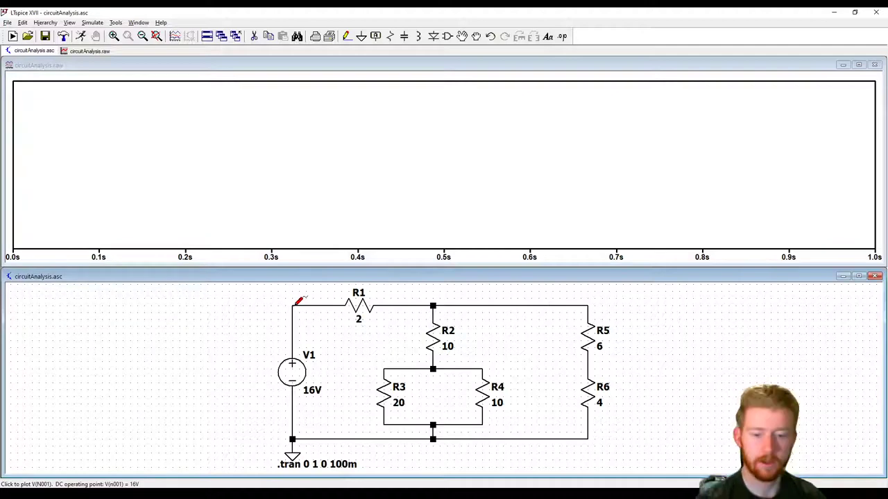
pyautogui.hotkey('alt', 'Tab')
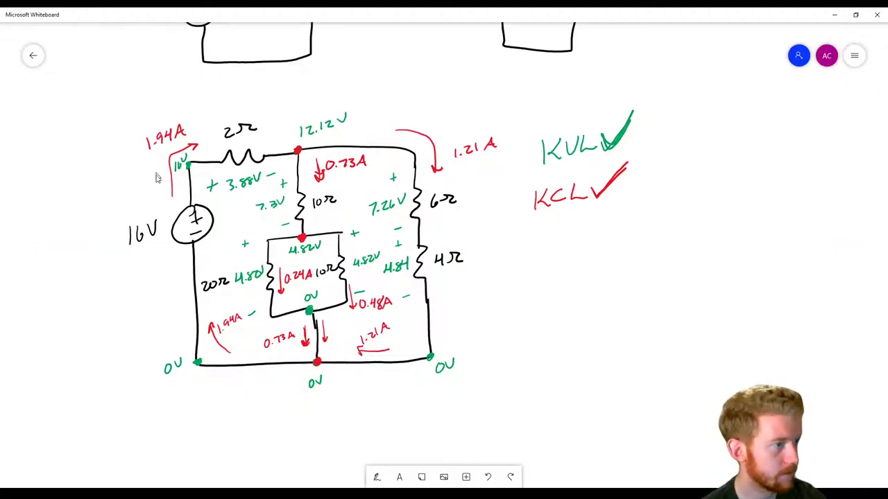
pyautogui.hotkey('alt', 'Tab')
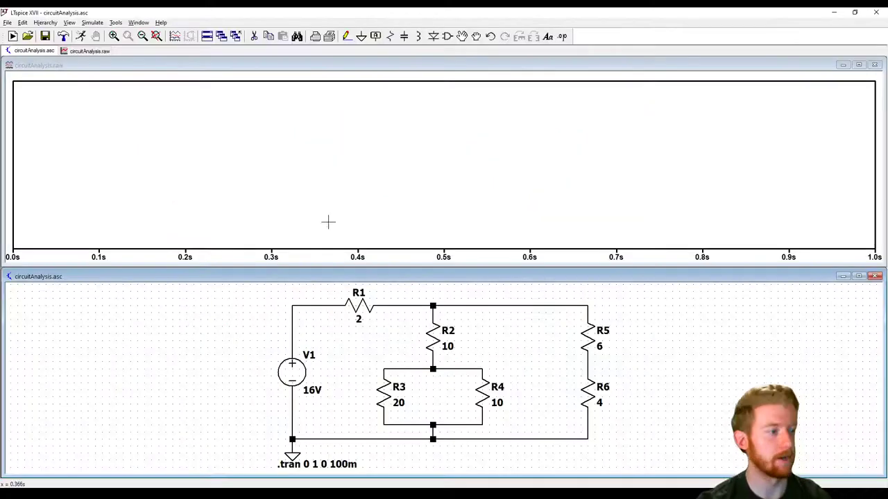
# - Plot V(n001) above V1 as a flat 16 V trace and check the vertical axis limits
pyautogui.click(292, 309)
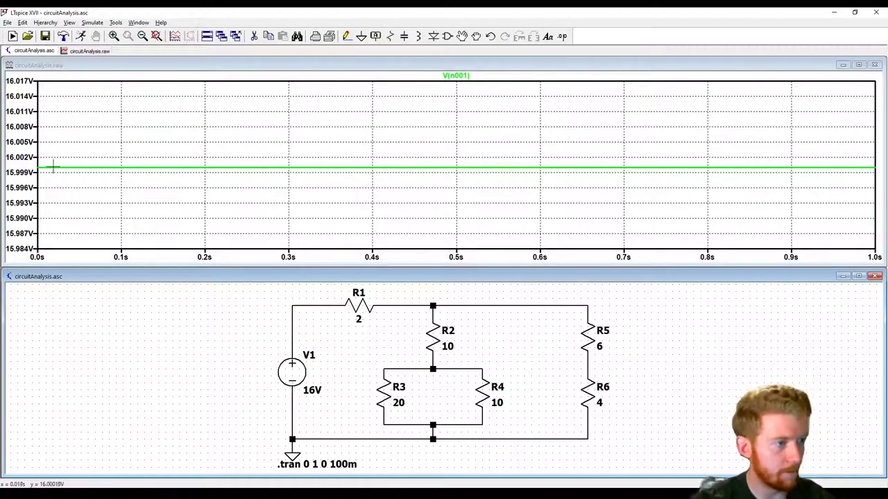
pyautogui.rightClick(25, 174)
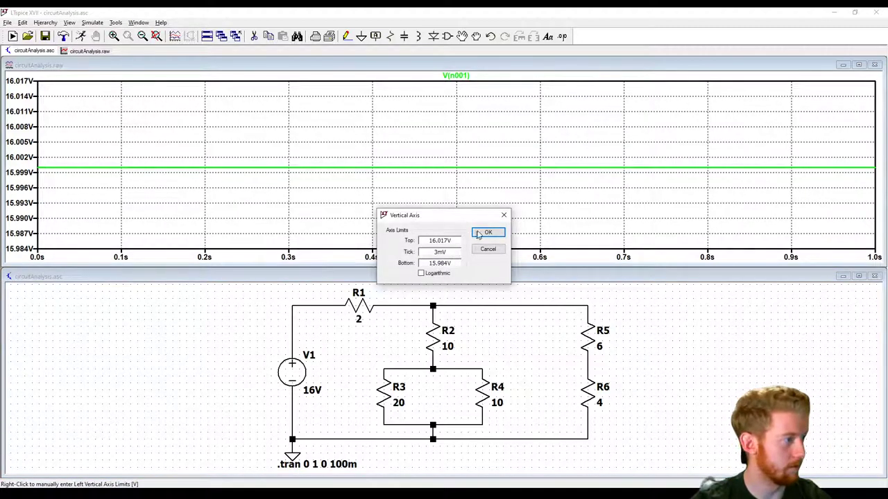
pyautogui.click(488, 232)
pyautogui.rightClick(28, 170)
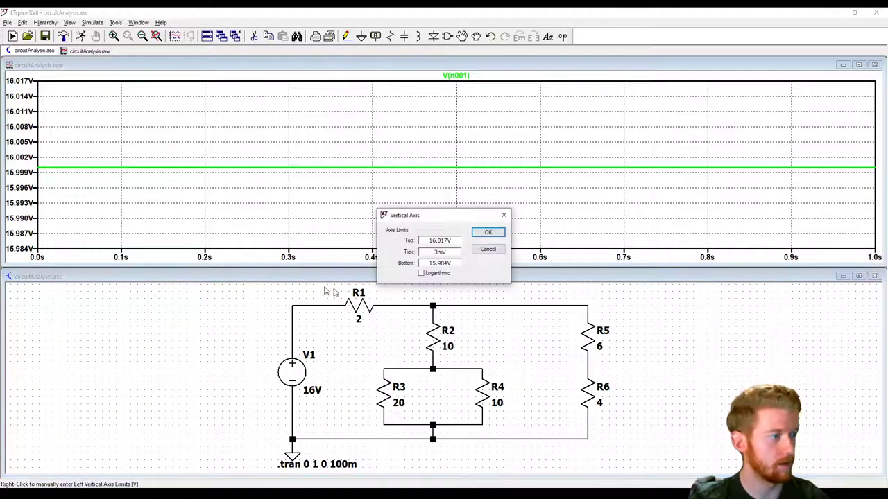
pyautogui.click(503, 215)
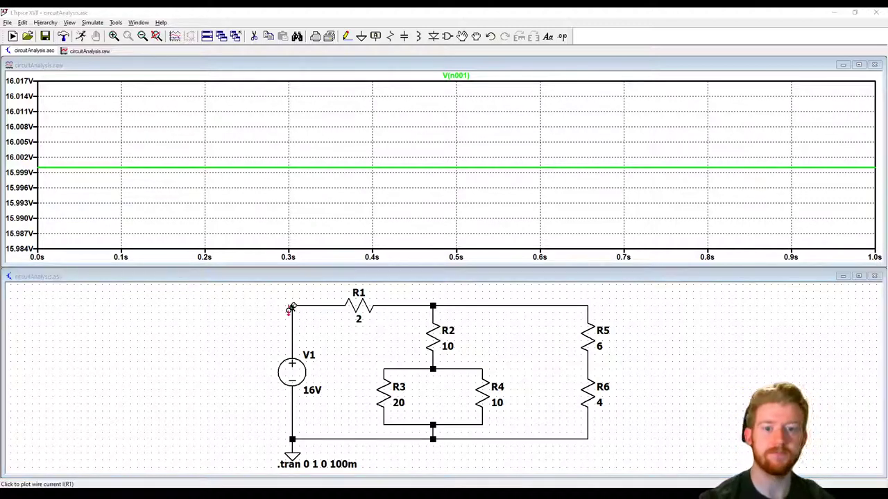
# - Plot the R1–R2 node voltage V(n002), about 12.12 V, and compare with the hand analysis
pyautogui.hotkey('alt', 'Tab')
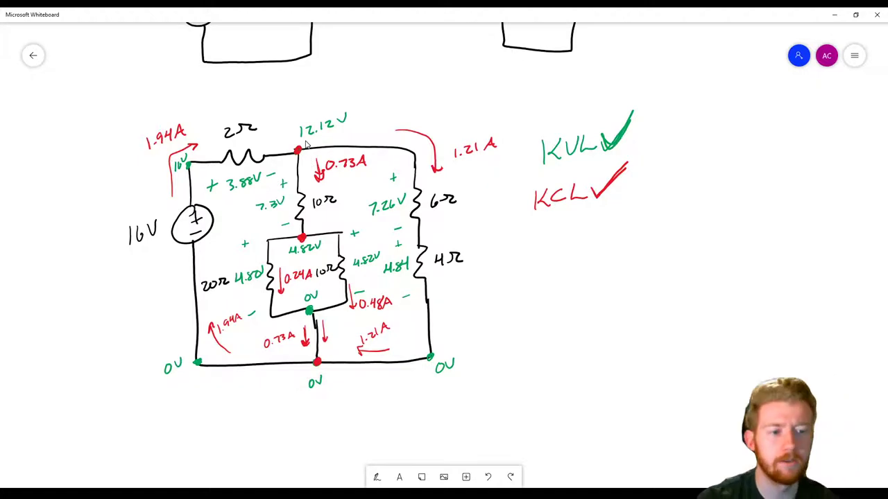
pyautogui.hotkey('alt', 'Tab')
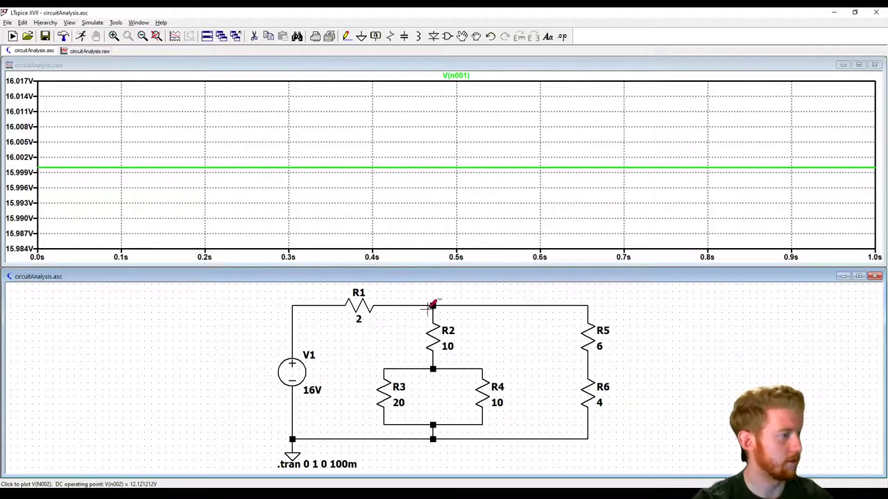
pyautogui.click(434, 305)
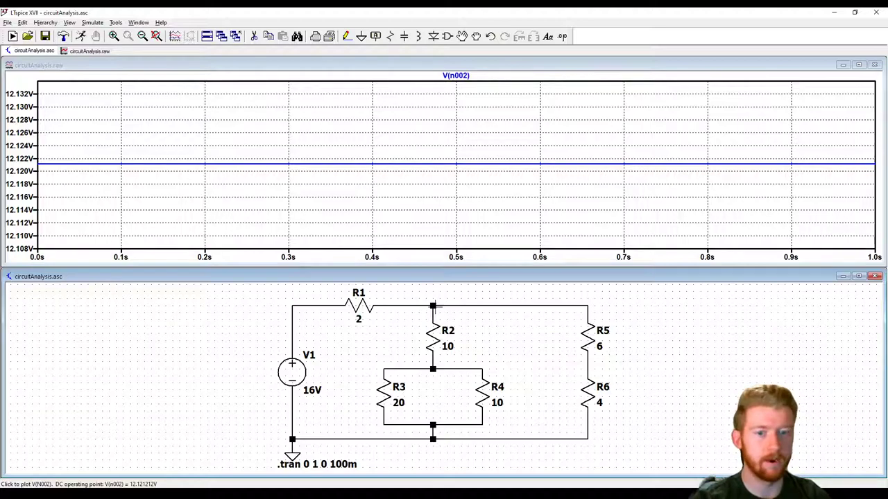
pyautogui.hotkey('alt', 'Tab')
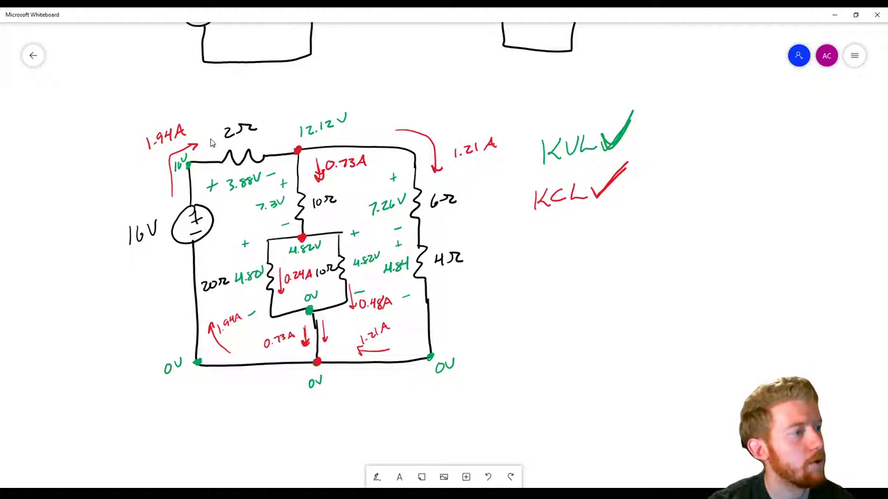
pyautogui.hotkey('alt', 'Tab')
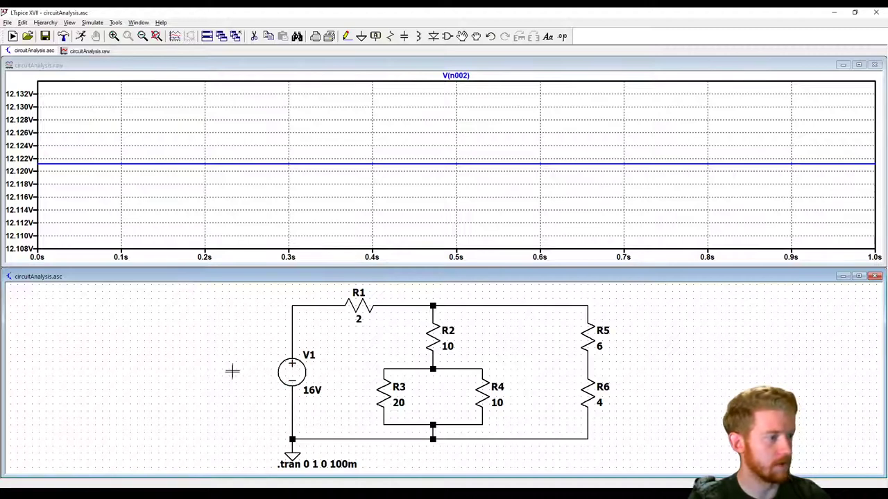
# - Plot the source current I(V1), about −1.939 A, against the hand-calculated 1.94 A
pyautogui.click(294, 370)
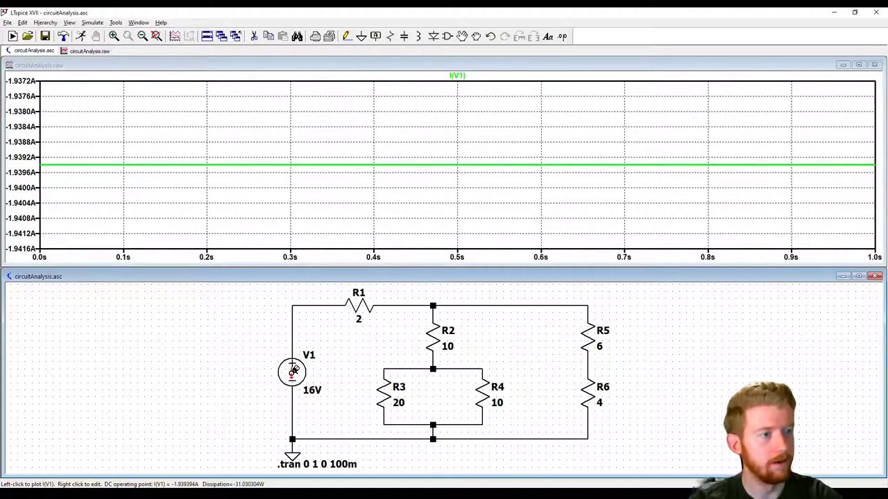
pyautogui.hotkey('alt', 'Tab')
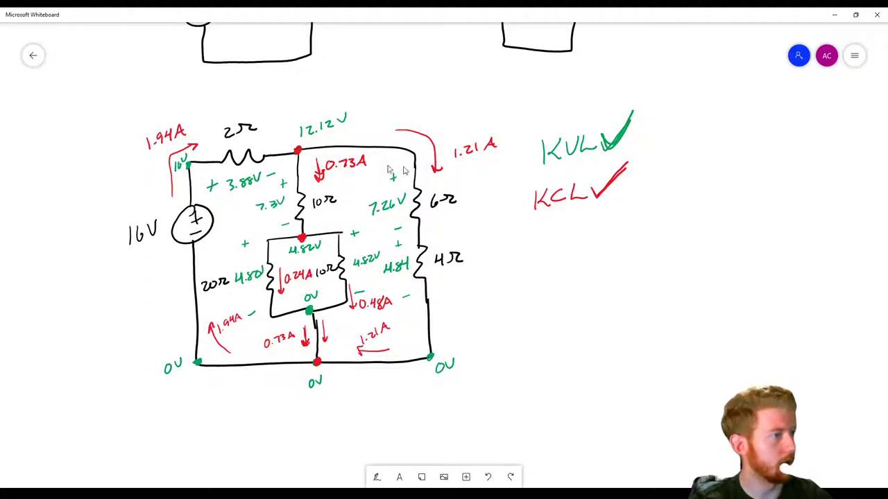
pyautogui.hotkey('alt', 'Tab')
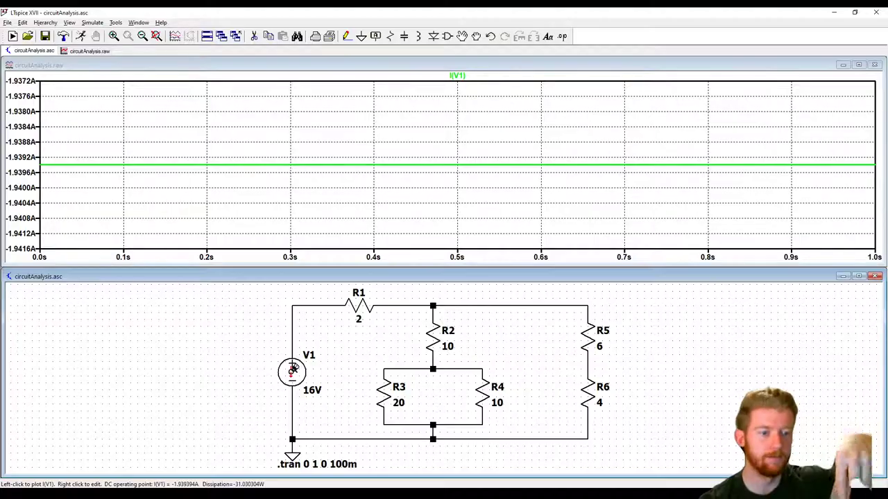
pyautogui.hotkey('alt', 'Tab')
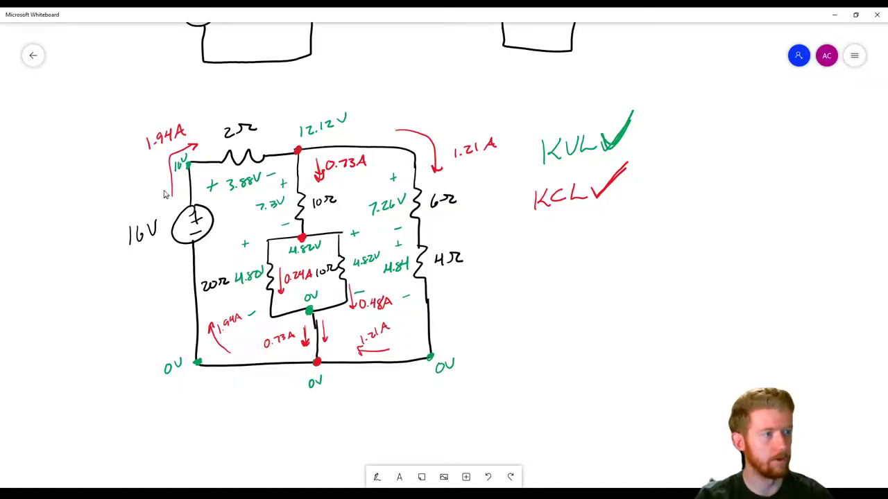
pyautogui.hotkey('alt', 'Tab')
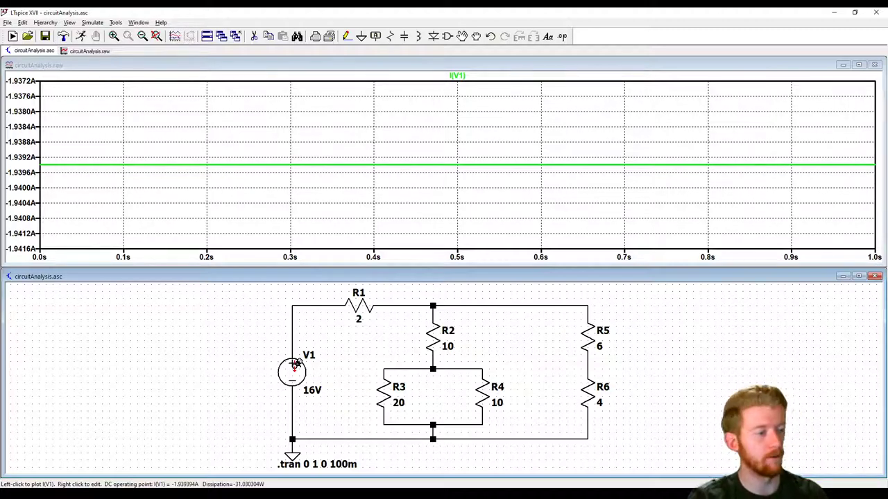
pyautogui.hotkey('alt', 'Tab')
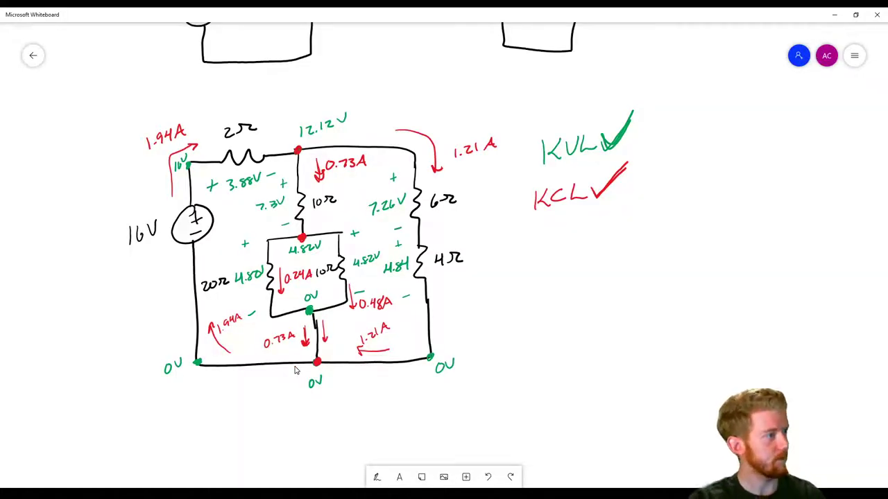
pyautogui.hotkey('alt', 'Tab')
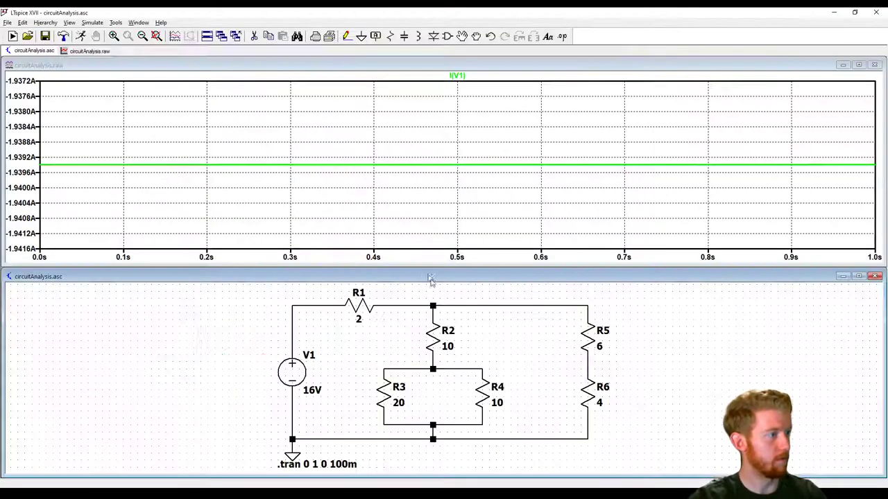
# - Switch the plot between the voltage above V1 and the R2 top node voltage
pyautogui.click(439, 312)
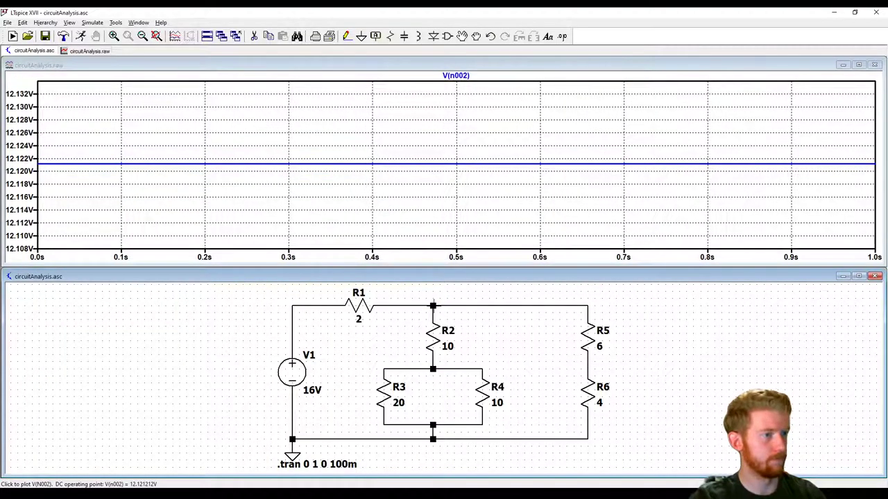
pyautogui.click(298, 300)
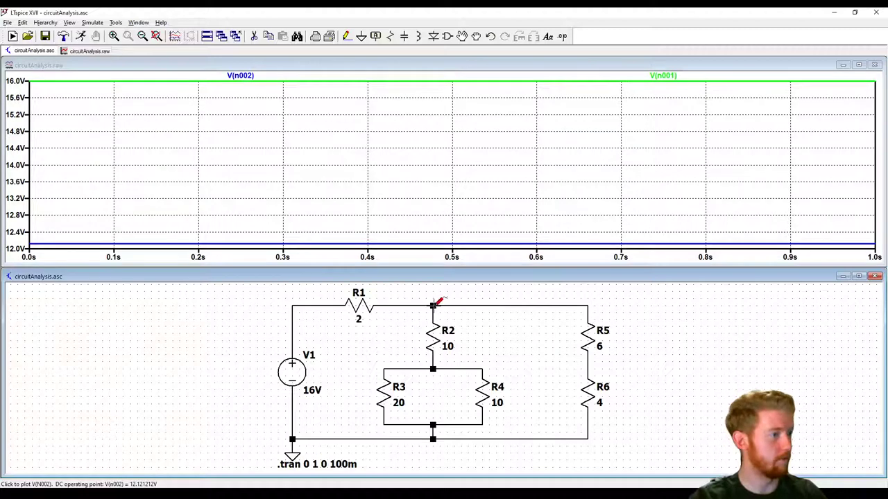
pyautogui.click(298, 304)
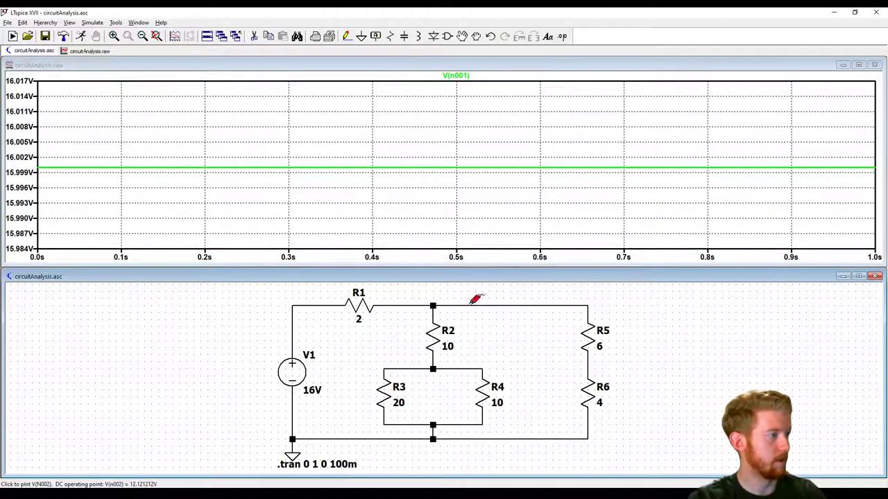
pyautogui.click(434, 303)
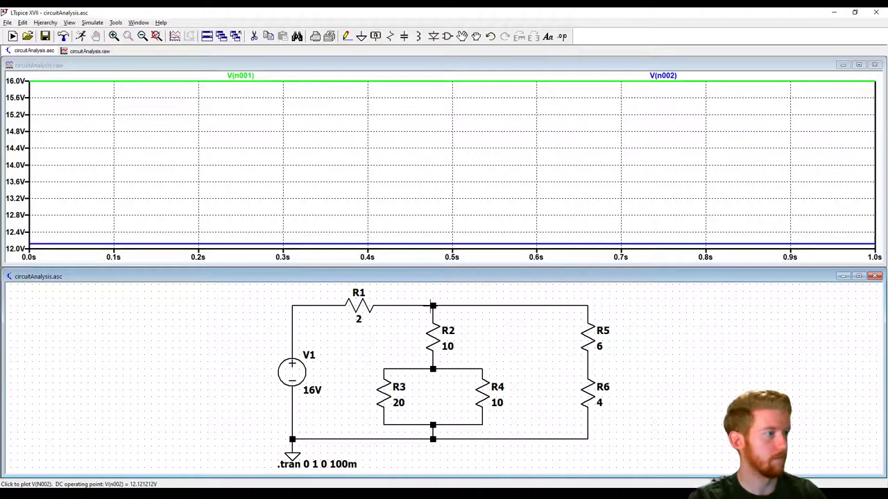
pyautogui.click(435, 303)
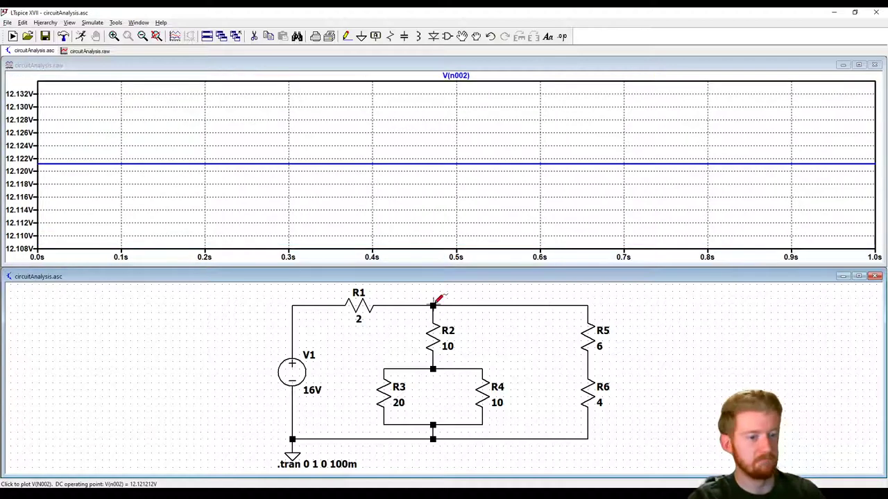
# - Plot the R5–R6 junction voltage, about 4.849 V, and compare it with the hand analysis
pyautogui.click(588, 359)
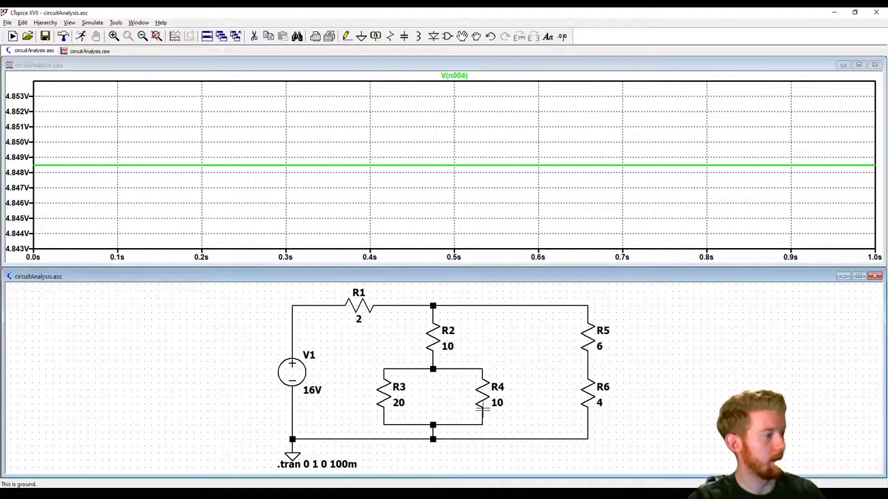
pyautogui.click(484, 370)
pyautogui.click(486, 370)
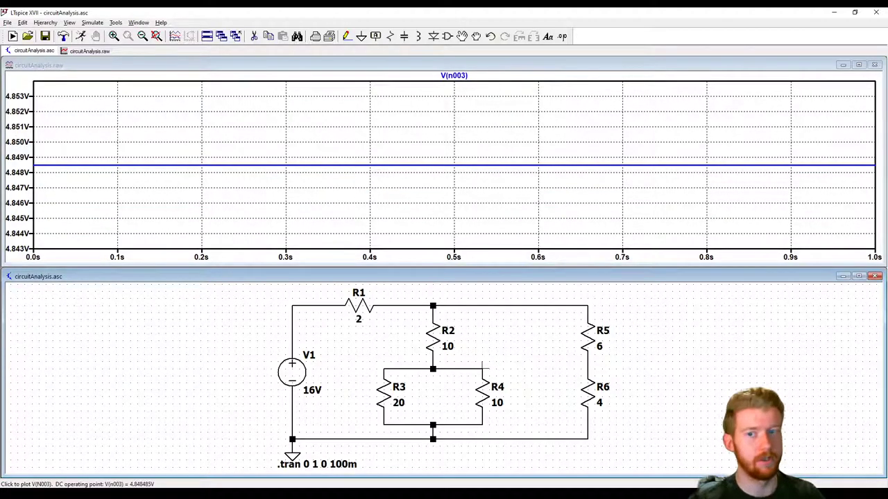
pyautogui.click(432, 305)
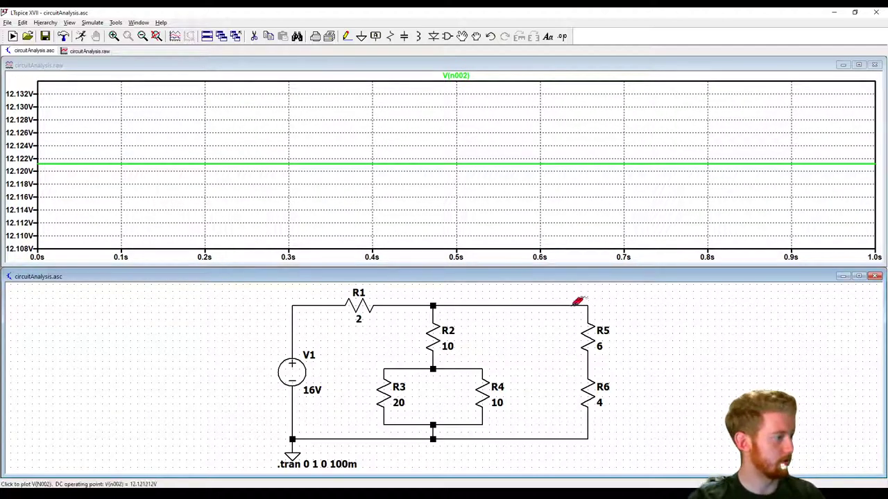
pyautogui.click(590, 361)
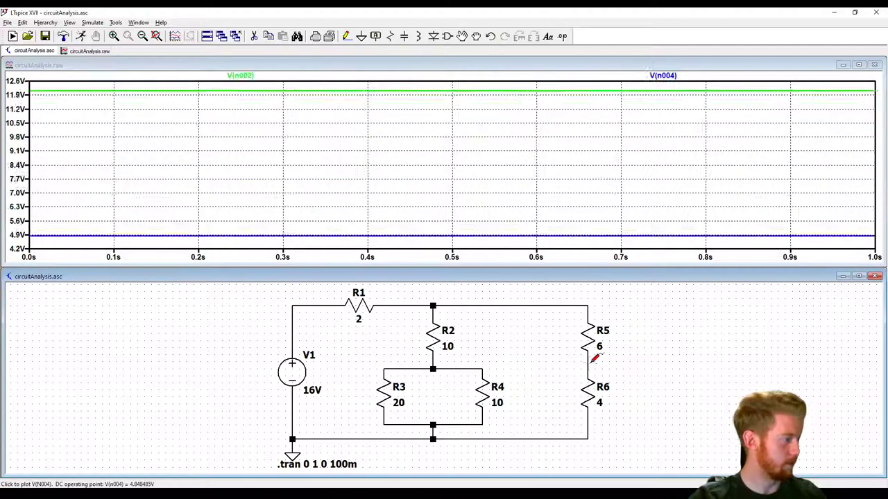
pyautogui.hotkey('alt', 'Tab')
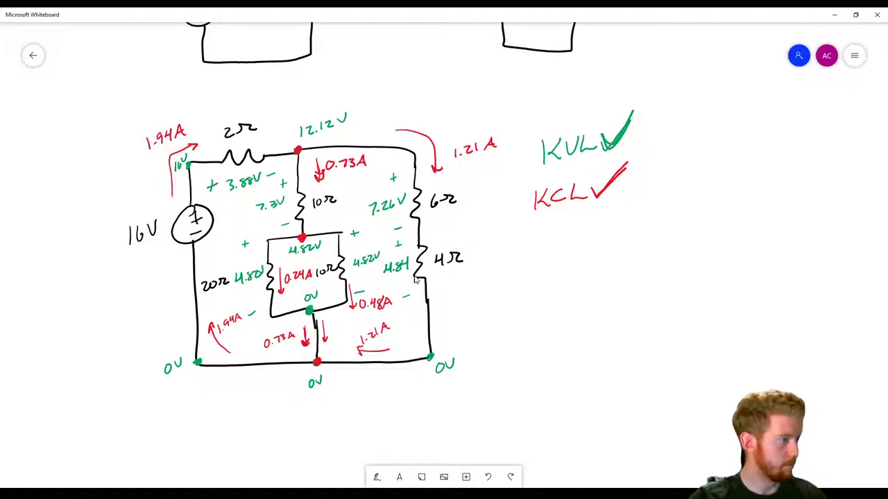
pyautogui.hotkey('alt', 'Tab')
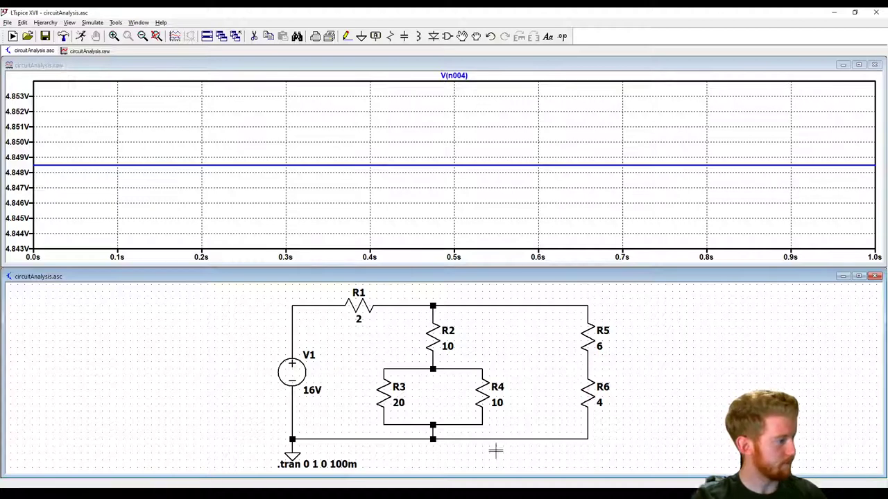
# - Plot the node voltage below R2 and compare it with the hand-calculated 4.82 V
pyautogui.click(433, 362)
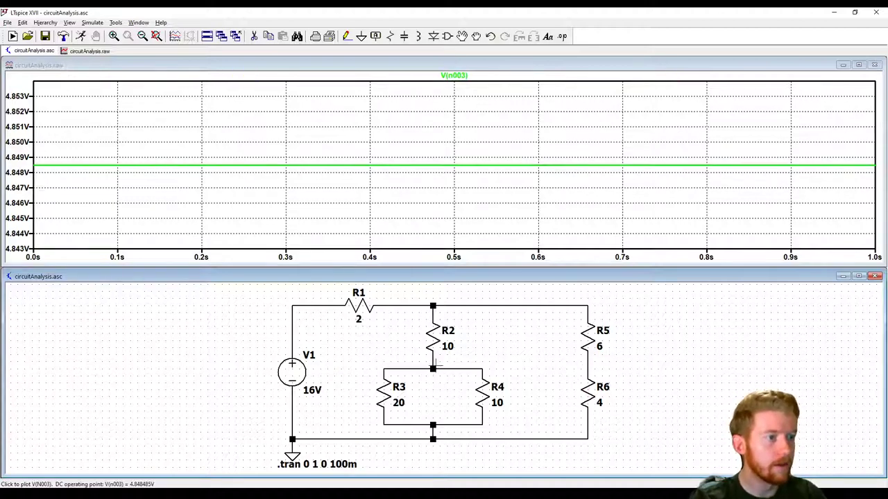
pyautogui.hotkey('alt', 'Tab')
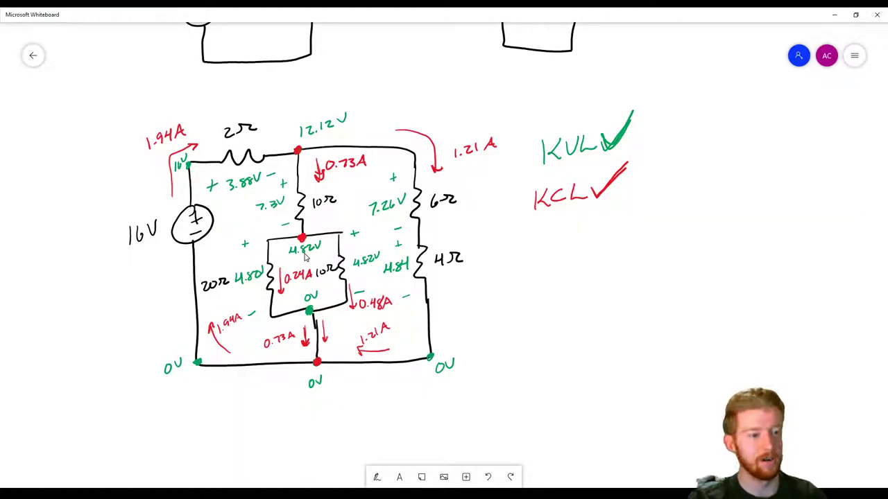
pyautogui.hotkey('alt', 'Tab')
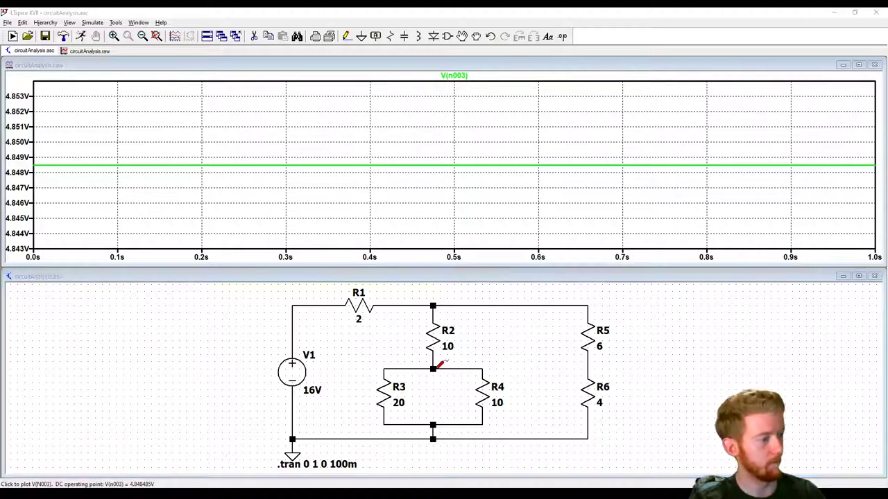
pyautogui.hotkey('alt', 'Tab')
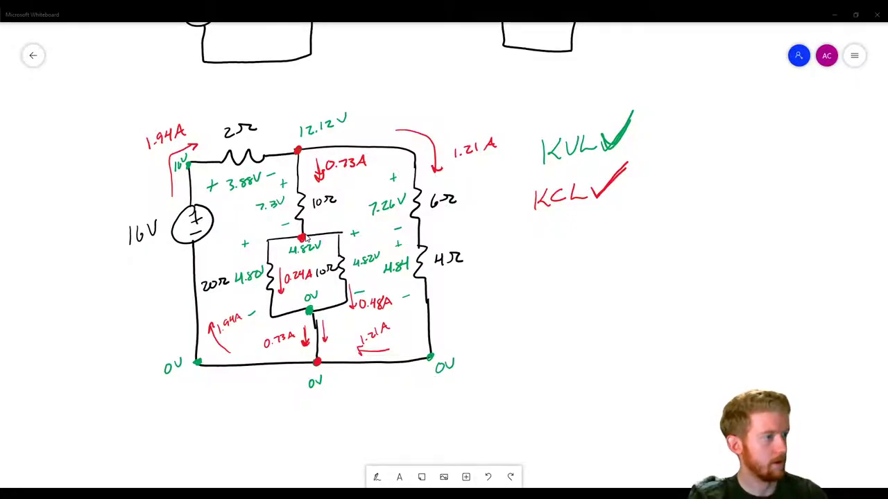
pyautogui.hotkey('alt', 'Tab')
pyautogui.hotkey('alt', 'Tab')
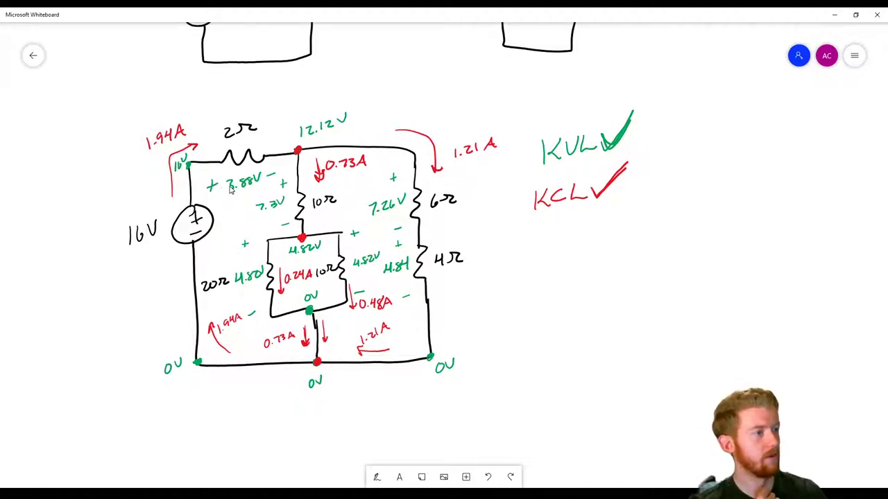
pyautogui.hotkey('alt', 'Tab')
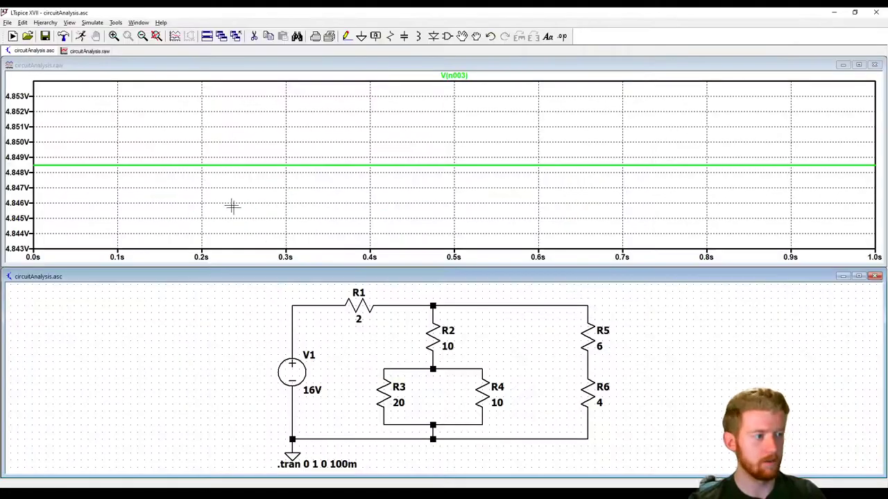
# - Plot the 16 V source node and then the 12.12 V R1–R2 junction voltage
pyautogui.click(307, 298)
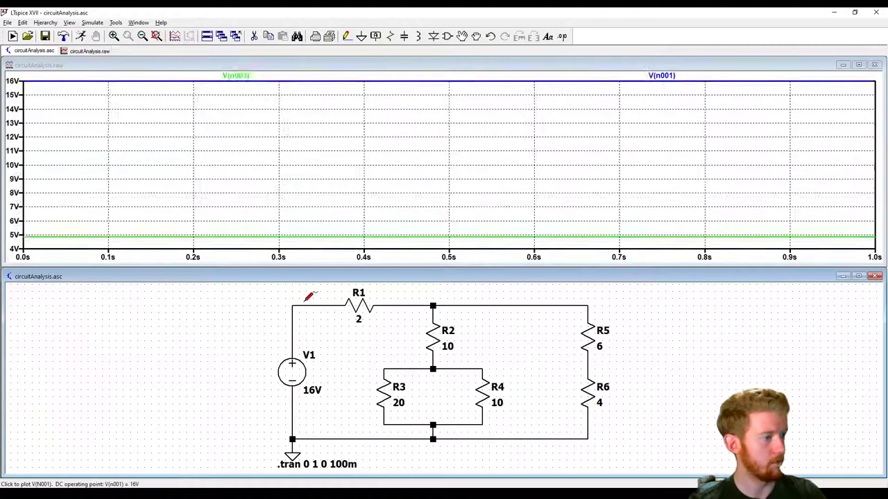
pyautogui.click(431, 303)
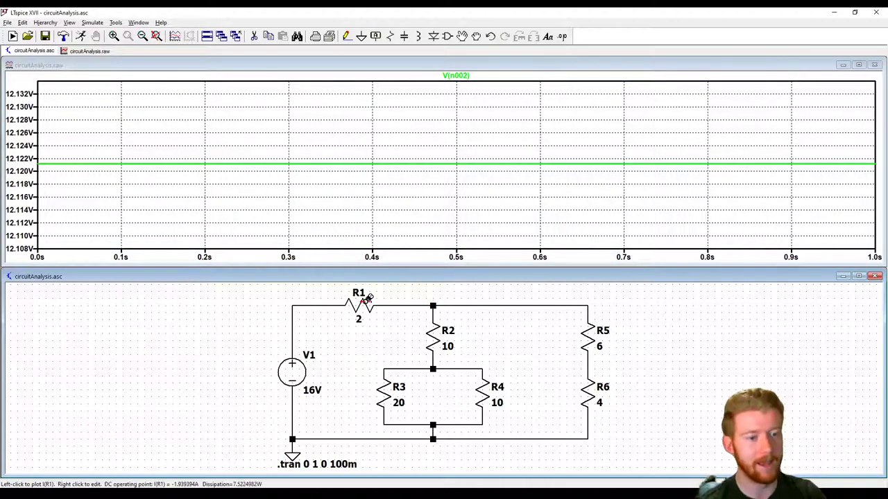
pyautogui.click(466, 87)
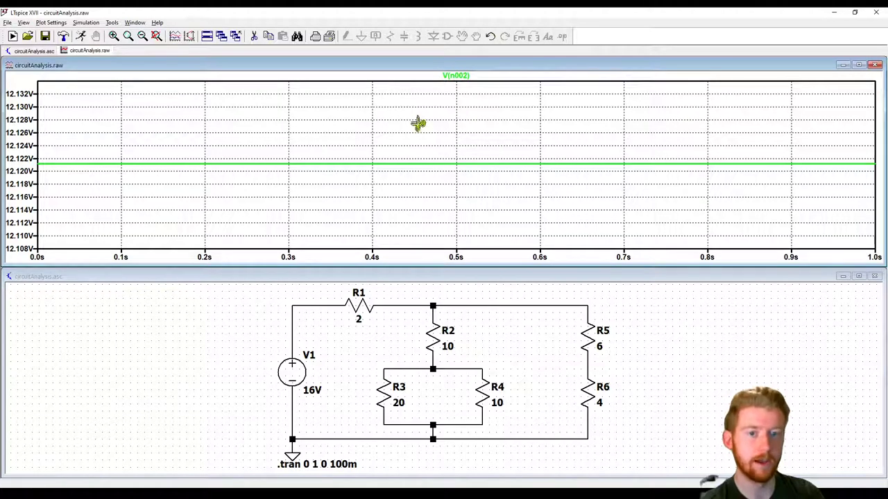
# - Remove the V(n002) trace and plot the voltage across R1, V(N001,N002)
pyautogui.click(457, 76)
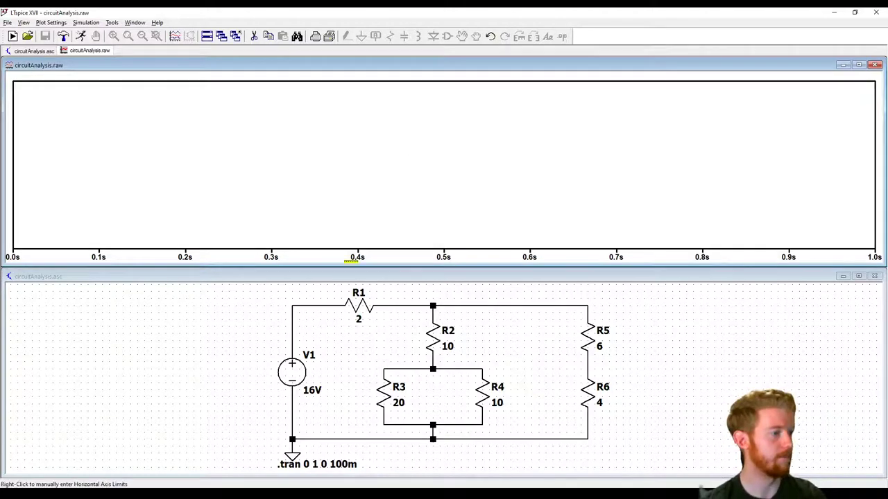
pyautogui.moveTo(347, 336); pyautogui.dragTo(353, 354)
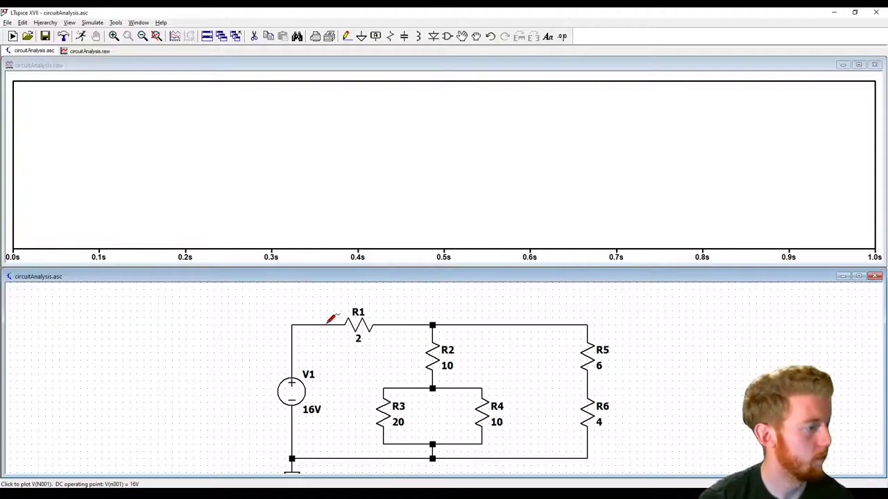
pyautogui.moveTo(329, 322); pyautogui.dragTo(390, 322)
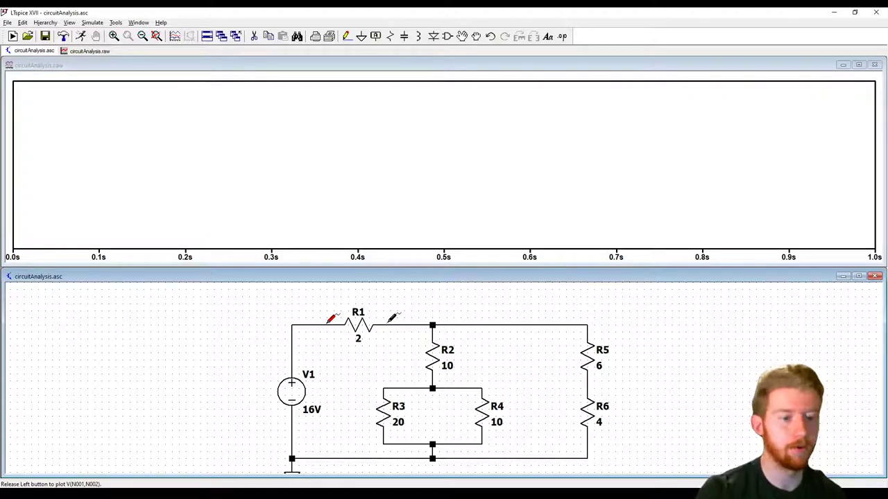
pyautogui.moveTo(392, 317); pyautogui.dragTo(392, 317)
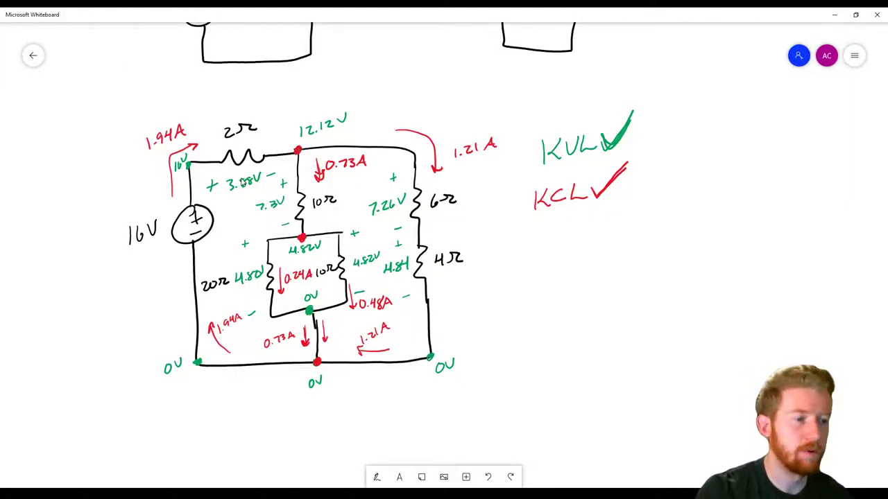
pyautogui.hotkey('alt', 'Tab')
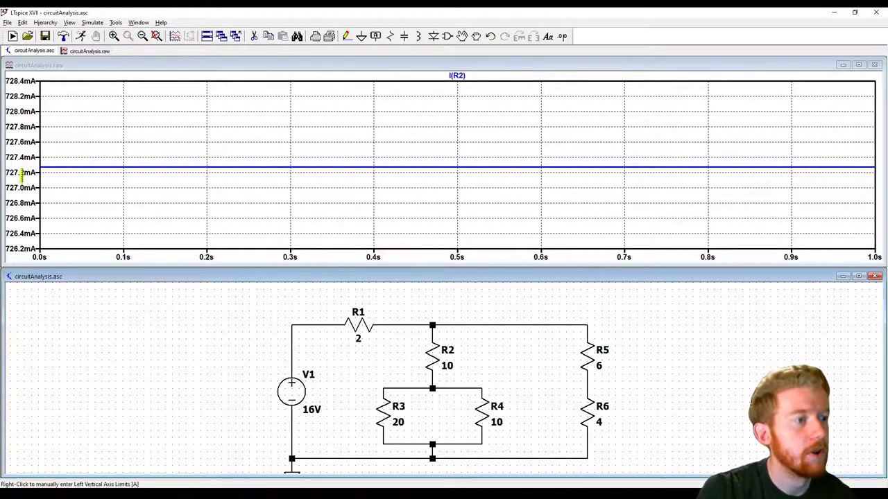
# - Plot currents through R4, R3 and R5 (about 1.212 A), comparing each with the hand analysis
pyautogui.hotkey('alt', 'Tab')
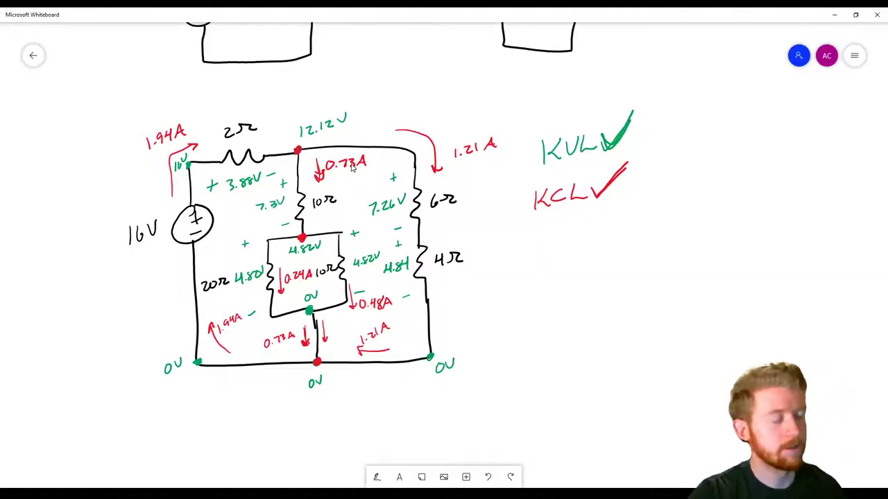
pyautogui.hotkey('alt', 'Tab')
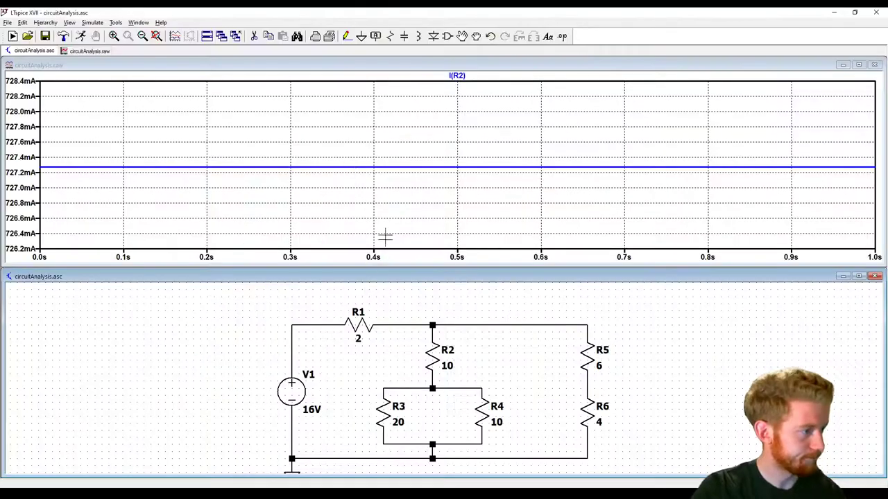
pyautogui.click(488, 414)
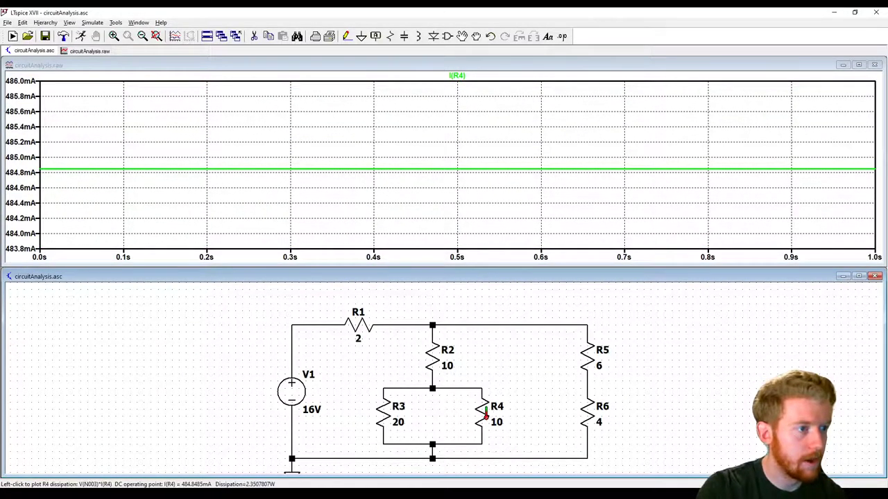
pyautogui.hotkey('alt', 'Tab')
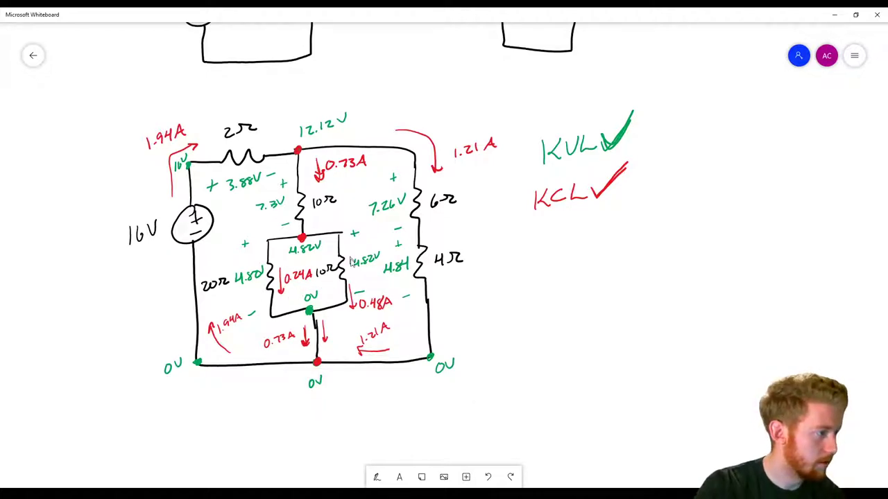
pyautogui.hotkey('alt', 'Tab')
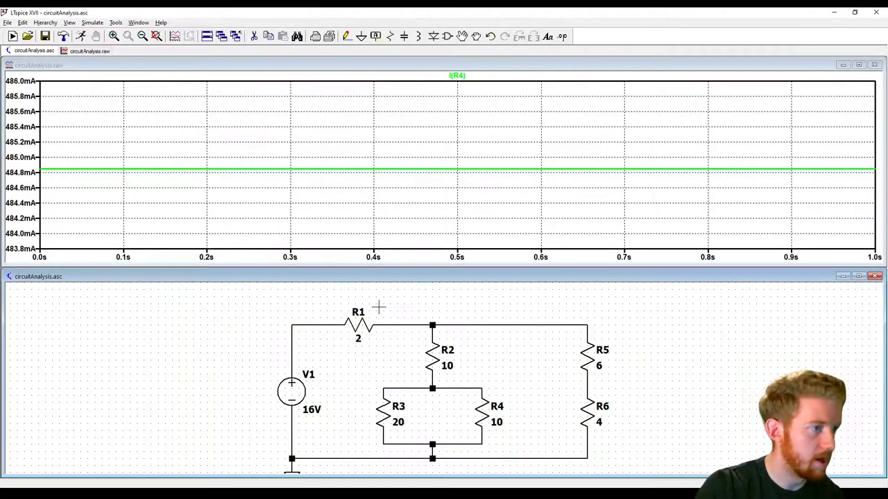
pyautogui.click(383, 417)
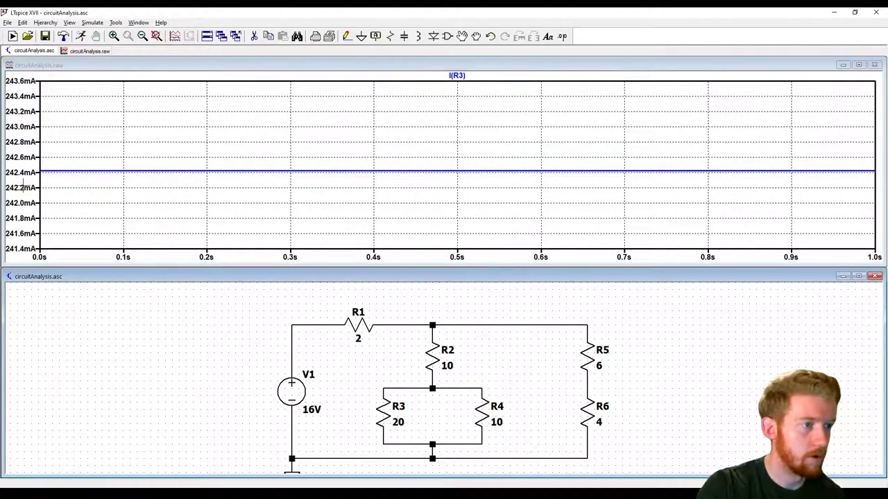
pyautogui.hotkey('alt', 'Tab')
pyautogui.hotkey('alt', 'Tab')
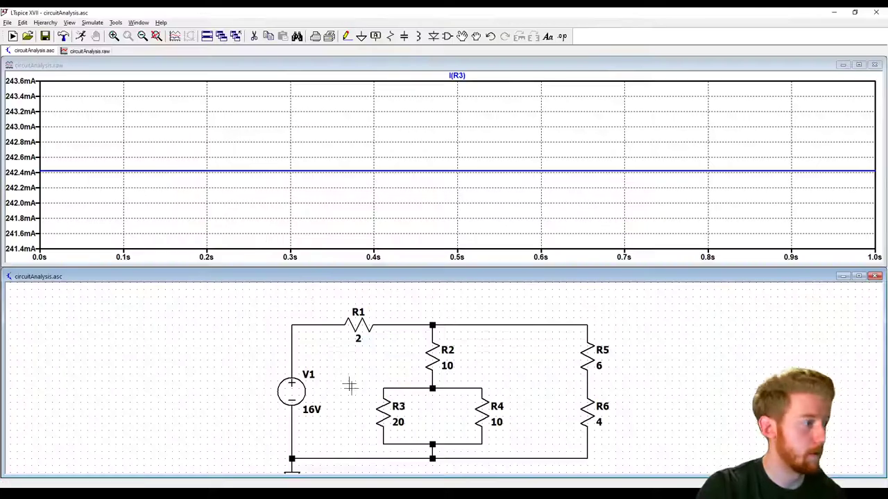
pyautogui.click(586, 355)
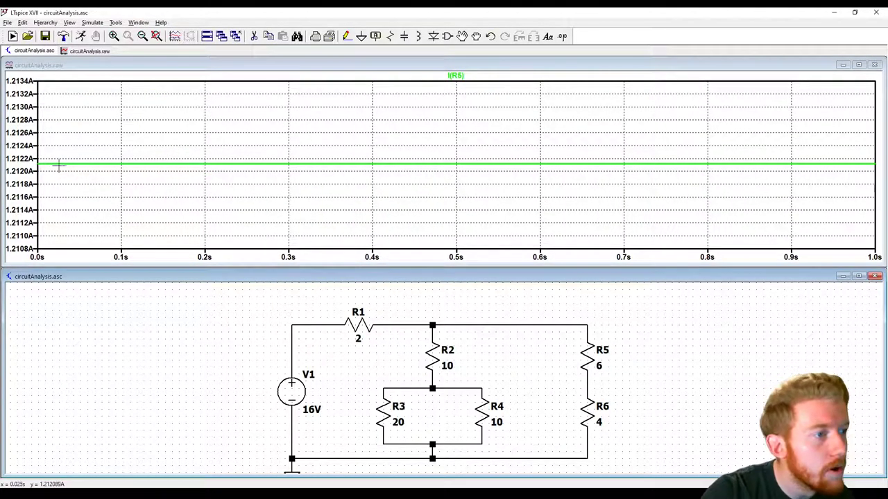
pyautogui.hotkey('alt', 'Tab')
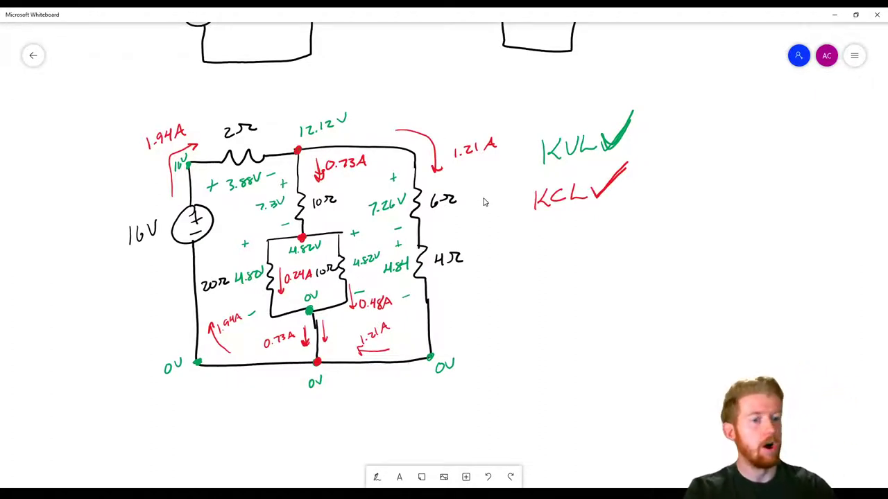
pyautogui.hscroll(-3, 608, 298)
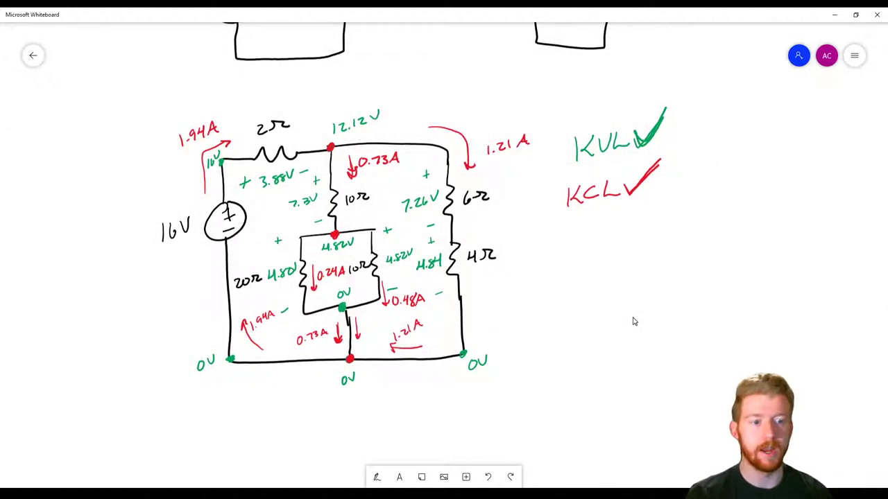
pyautogui.hotkey('alt', 'Tab')
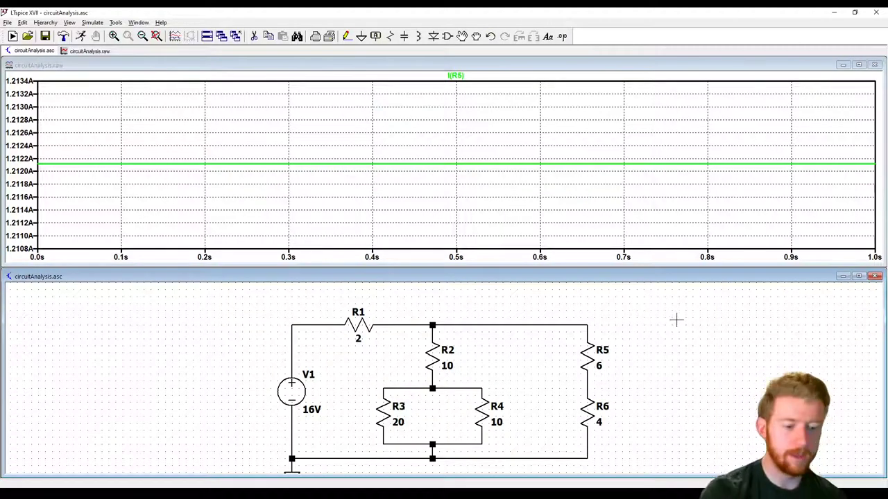
# - Refit the schematic and probe nodes around R2 and R5, ending on the wire above R5
pyautogui.click(157, 36)
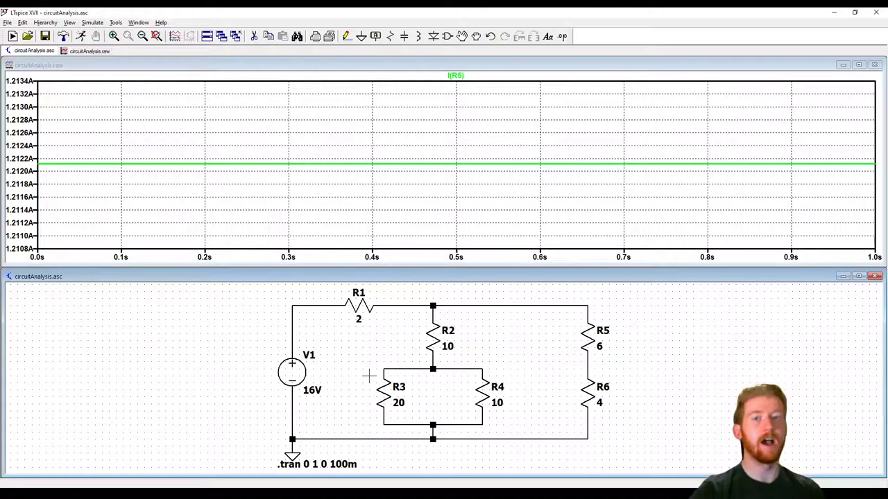
pyautogui.click(437, 369)
pyautogui.click(590, 305)
pyautogui.click(591, 336)
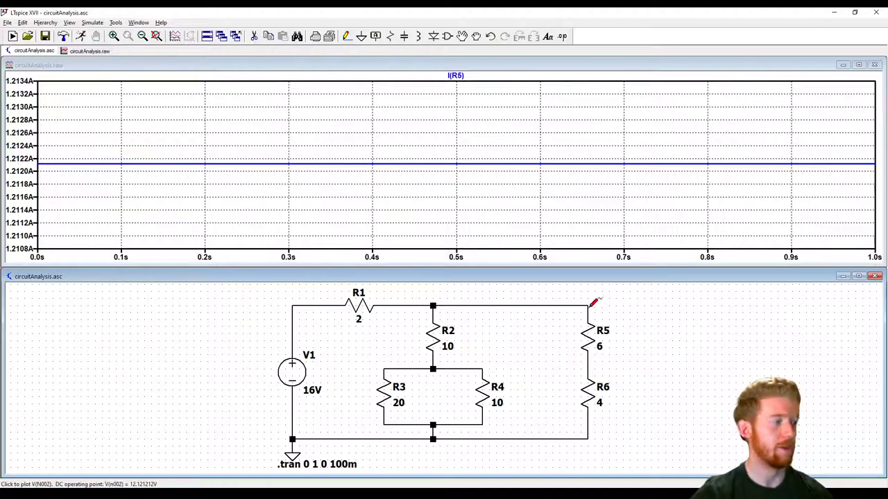
pyautogui.click(589, 305)
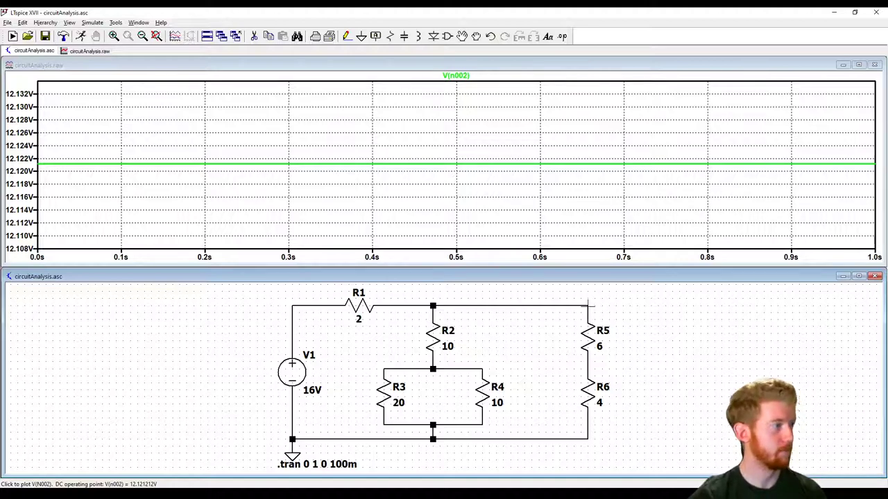
# - Close the waveform plot and maximize the schematic window
pyautogui.click(832, 66)
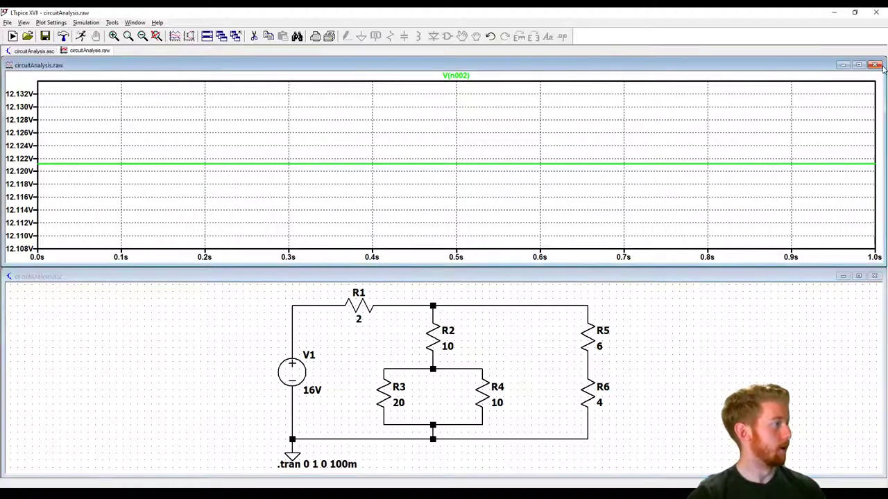
pyautogui.click(875, 65)
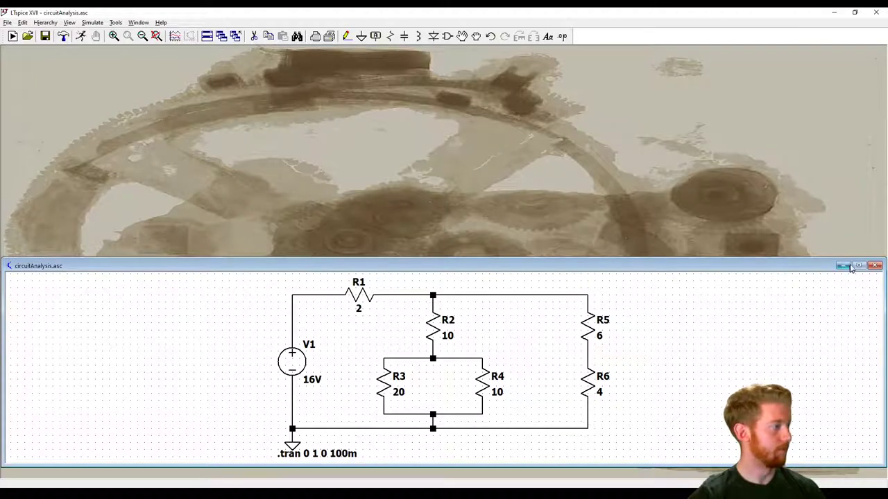
pyautogui.click(858, 266)
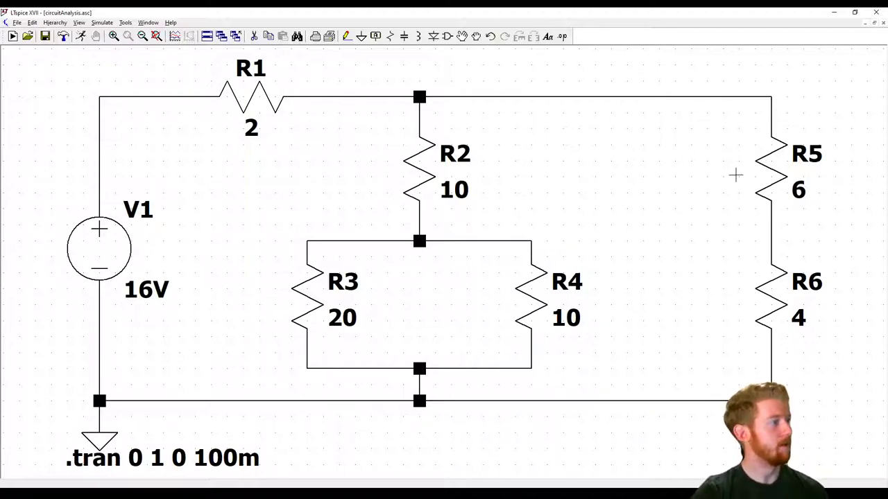
# - Replace the .tran directive with a DC operating point command, .op
pyautogui.scroll(-3, 615, 216)
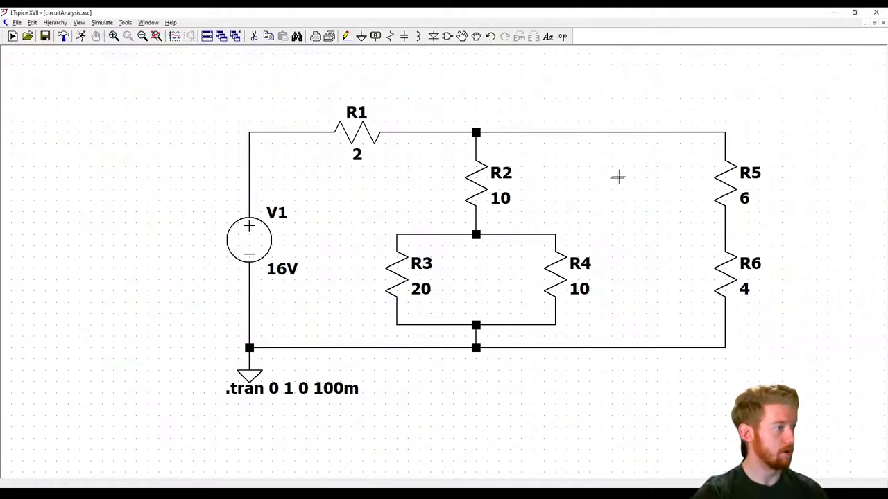
pyautogui.rightClick(282, 389)
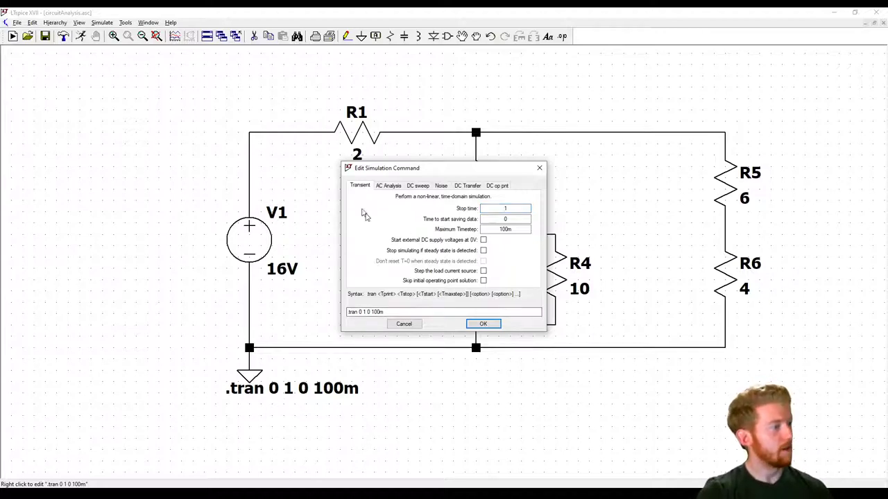
pyautogui.click(504, 186)
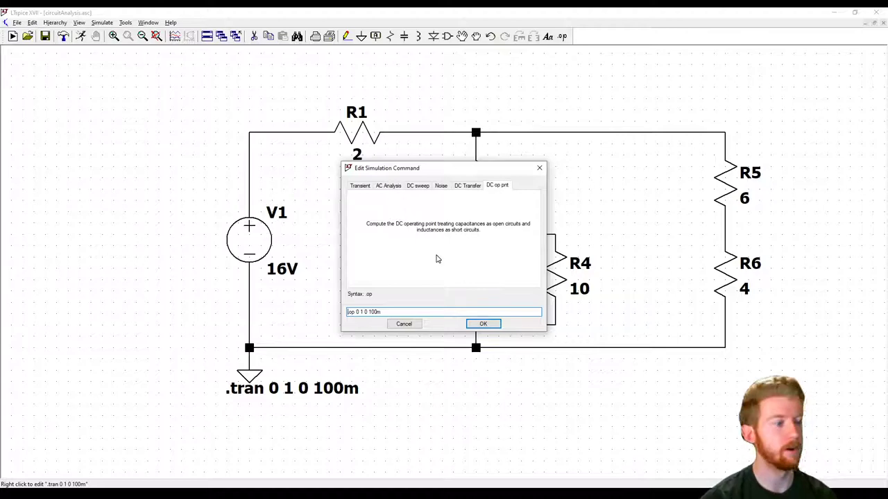
pyautogui.click(483, 325)
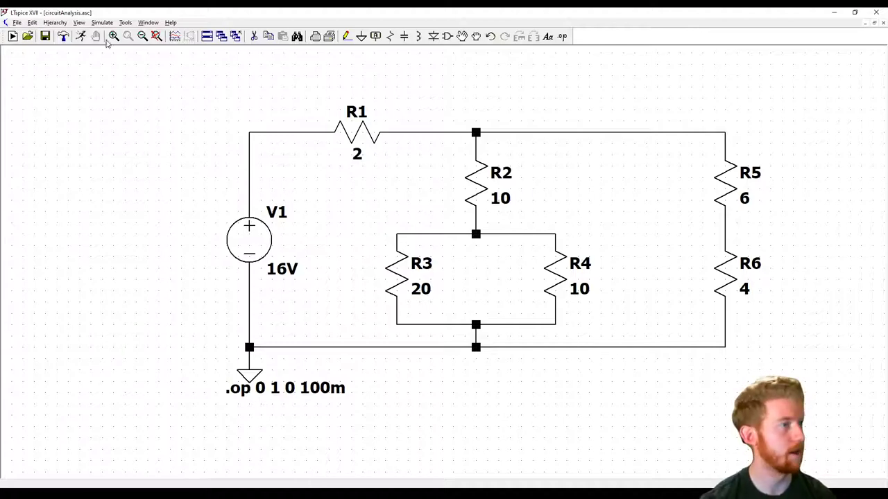
# - Run the .op simulation, review the operating point results, and close them
pyautogui.click(81, 36)
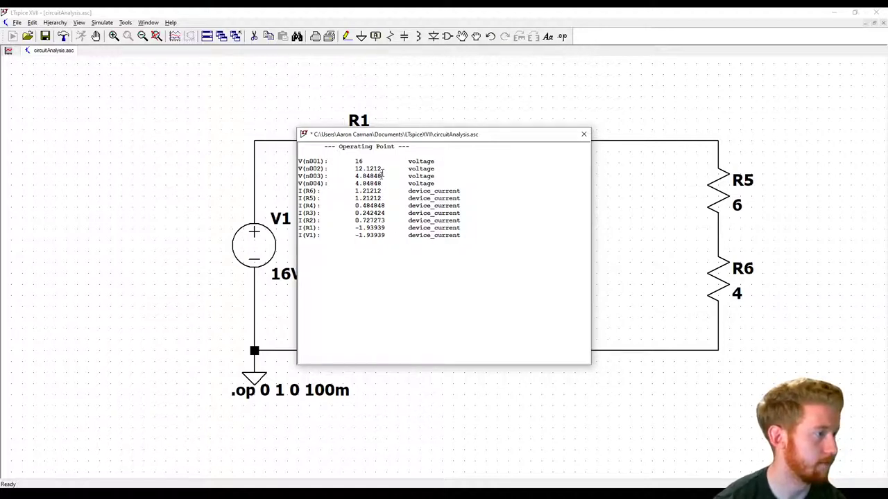
pyautogui.click(584, 134)
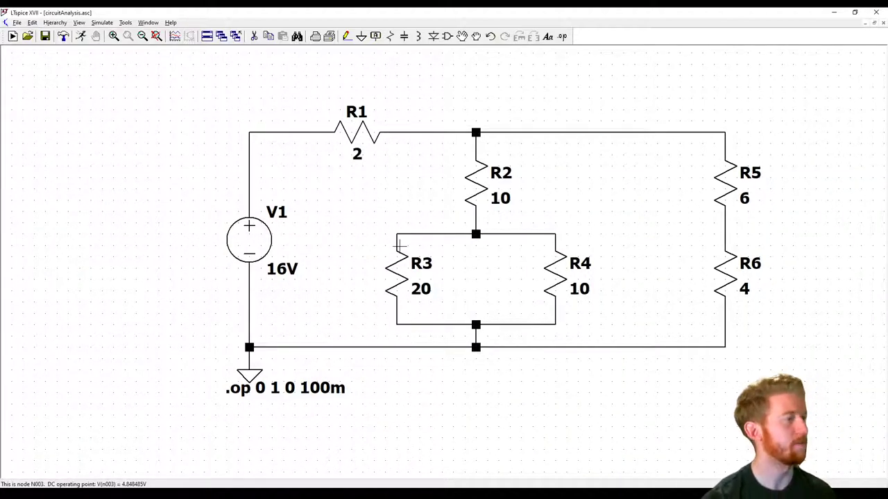
# - Place .op data labels on the top-left, top-wire, R5–R6 and R2/R3/R4 nodes
pyautogui.rightClick(250, 133)
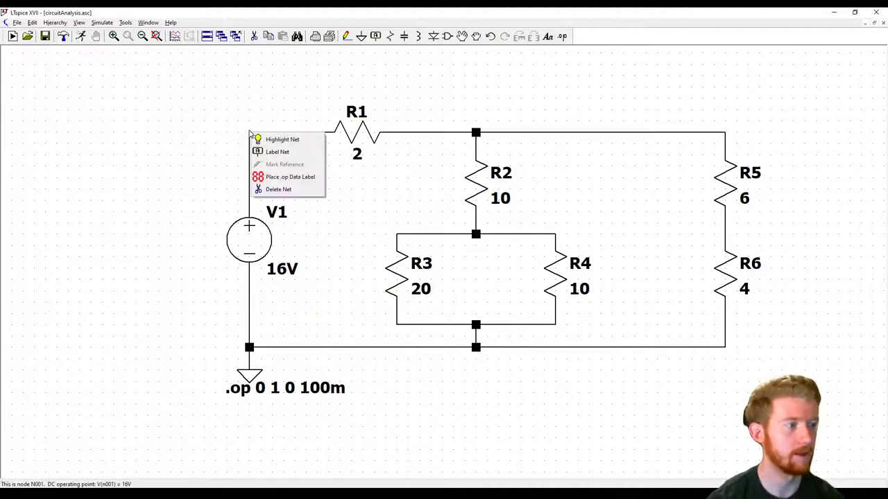
pyautogui.click(282, 184)
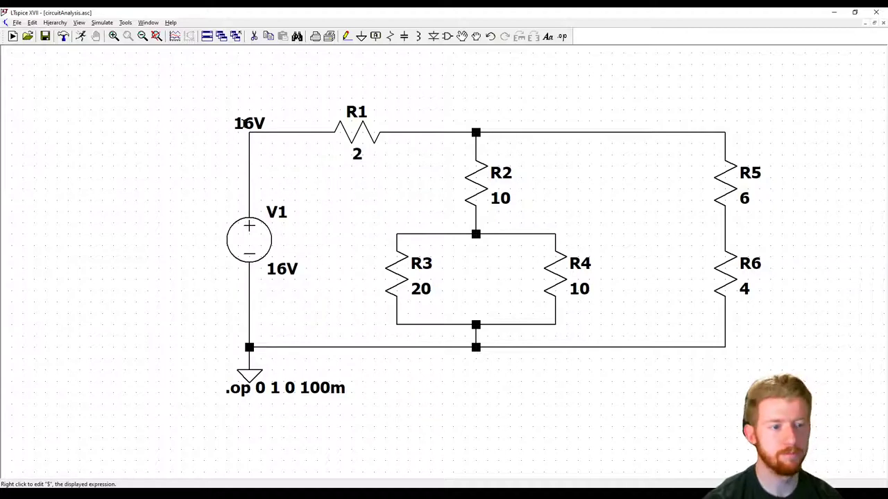
pyautogui.rightClick(475, 132)
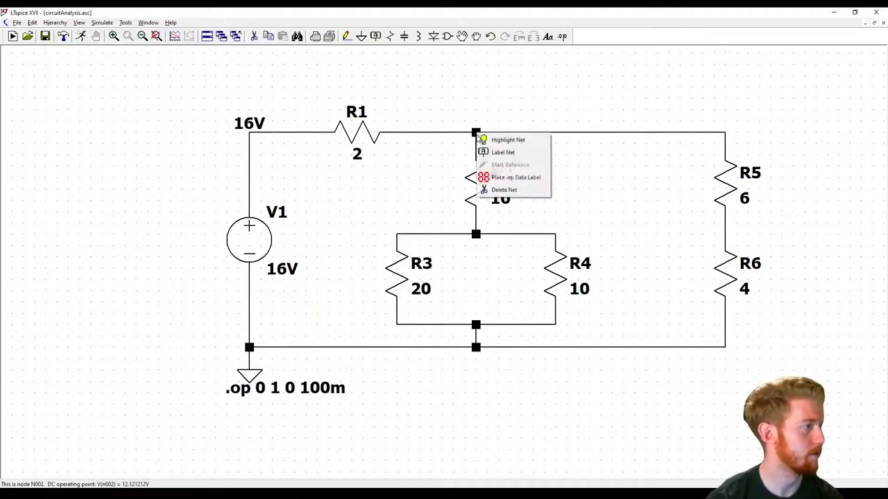
pyautogui.rightClick(581, 133)
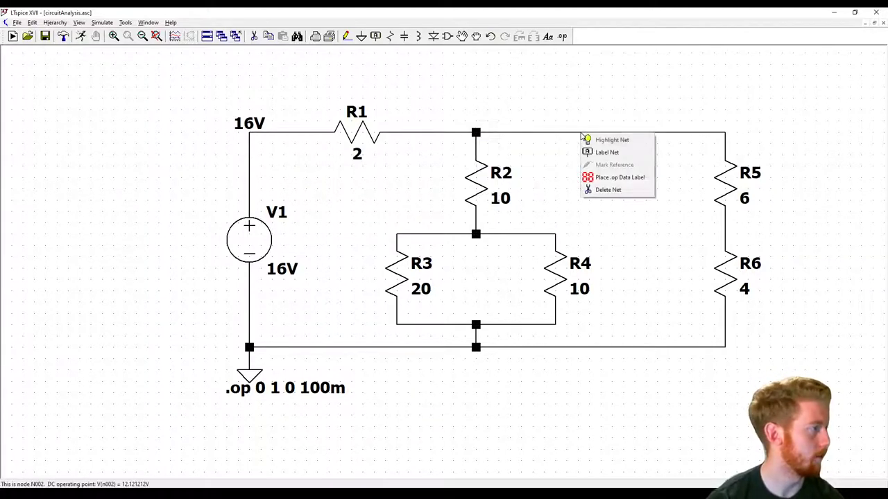
pyautogui.click(610, 177)
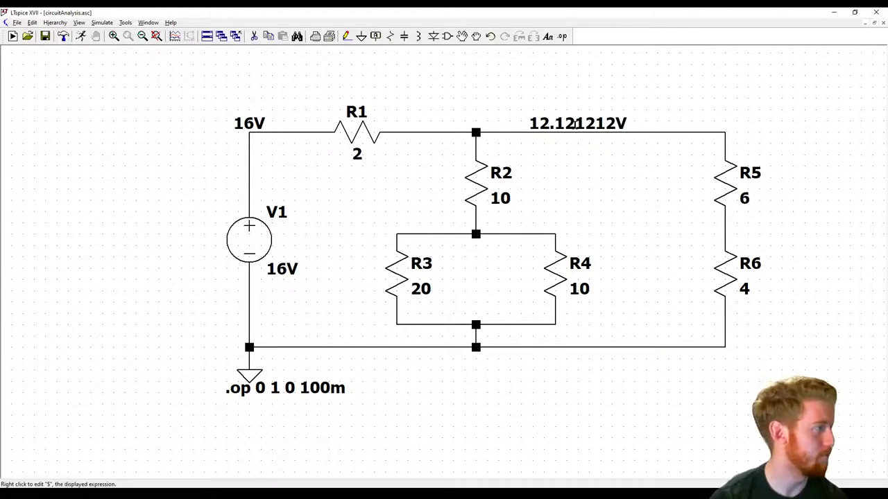
pyautogui.rightClick(717, 236)
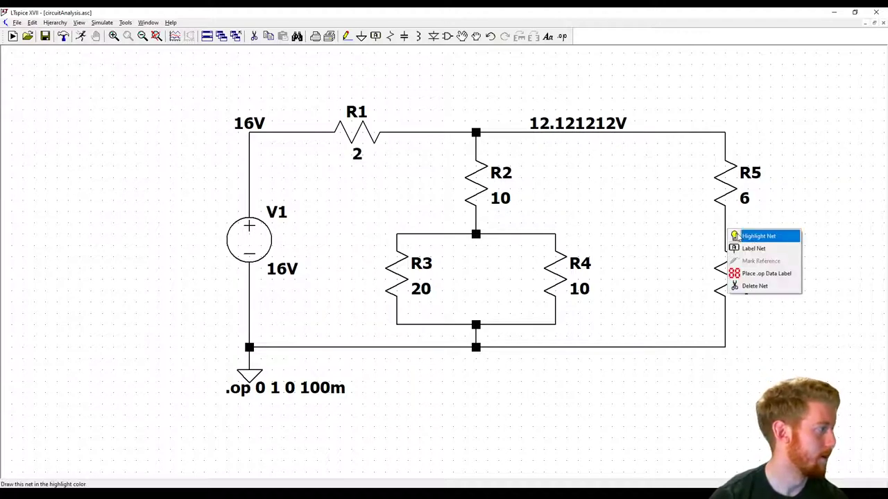
pyautogui.click(751, 275)
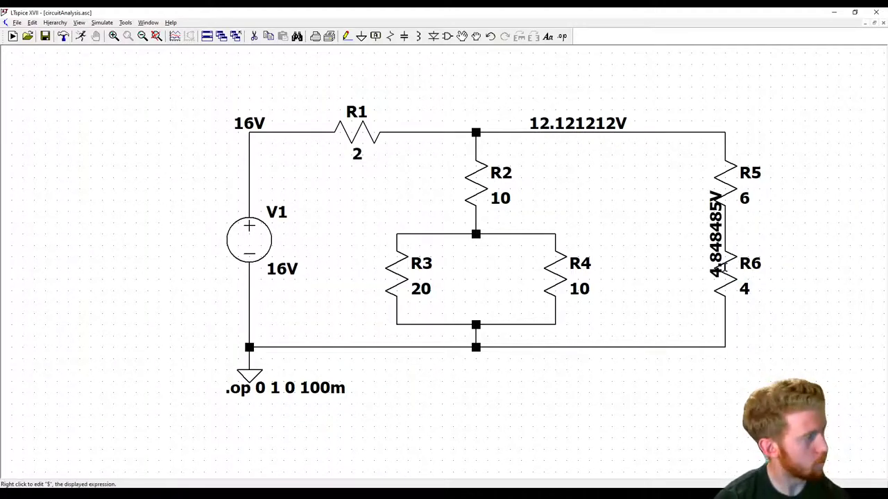
pyautogui.rightClick(476, 234)
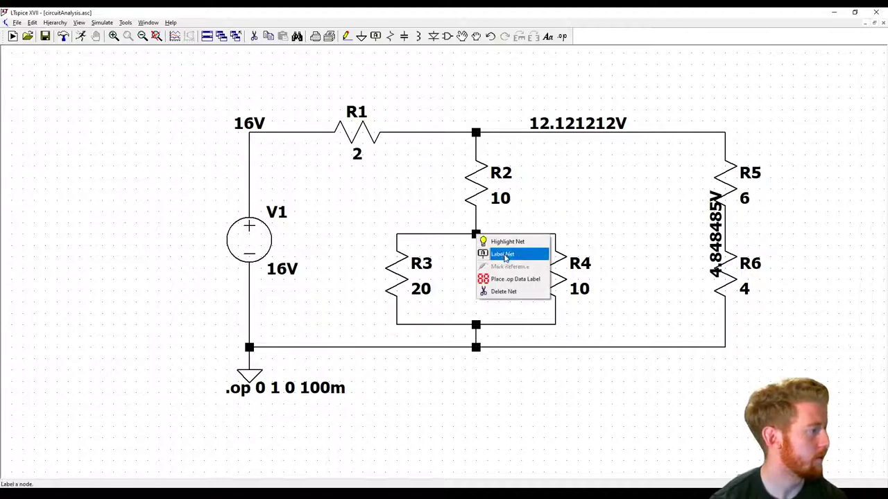
pyautogui.click(504, 281)
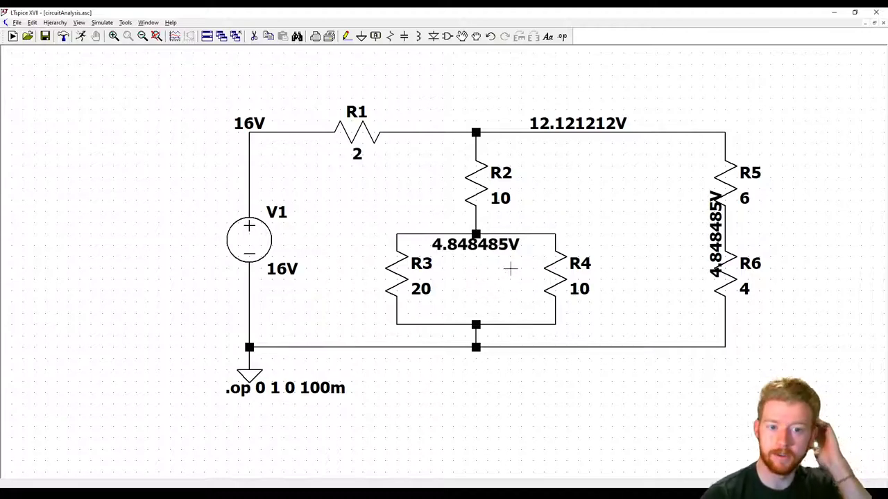
# - Set V1 to 12 V and rerun the simulation to see the labels rescale
pyautogui.rightClick(281, 278)
pyautogui.write('12')
pyautogui.press('Return')
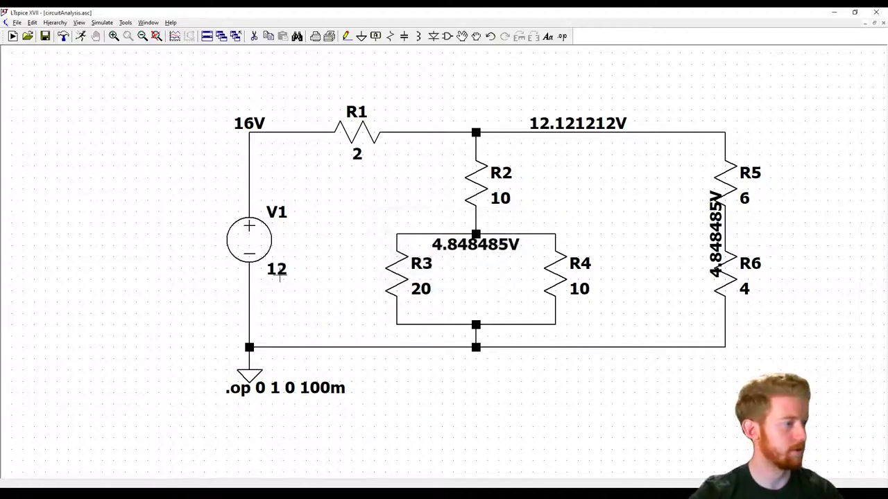
pyautogui.click(80, 36)
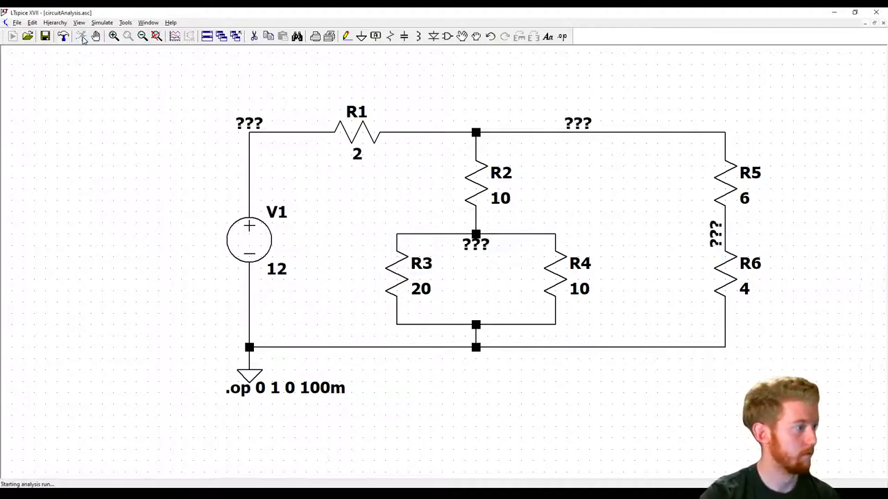
pyautogui.click(583, 134)
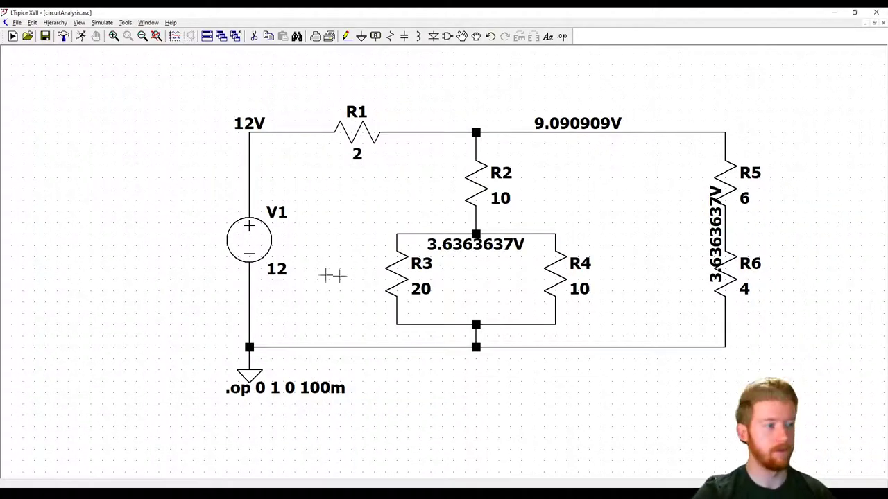
# - Restore V1 to 16 V and rerun so labels read 16V, 12.121212V, 4.848485V
pyautogui.rightClick(270, 253)
pyautogui.write('16')
pyautogui.press('Return')
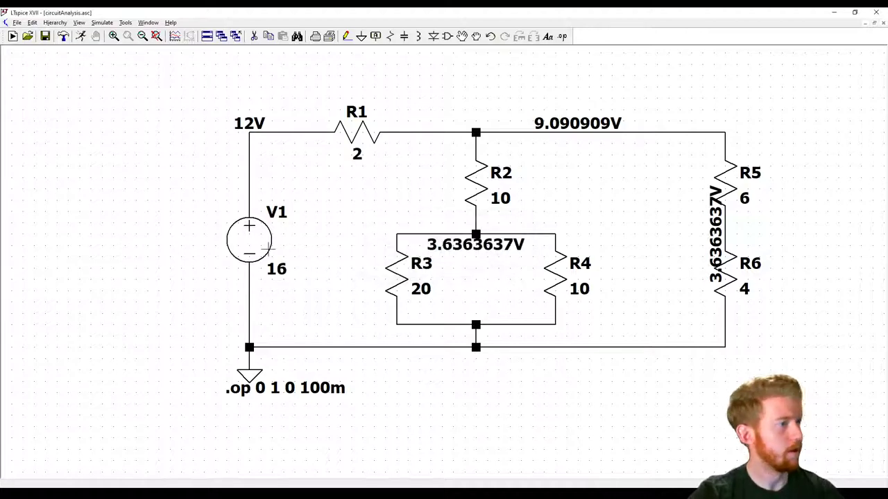
pyautogui.click(79, 39)
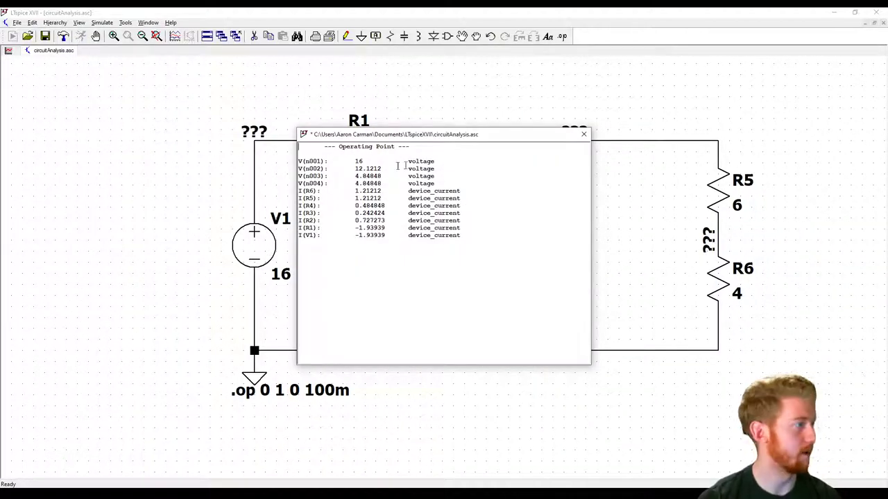
pyautogui.click(583, 134)
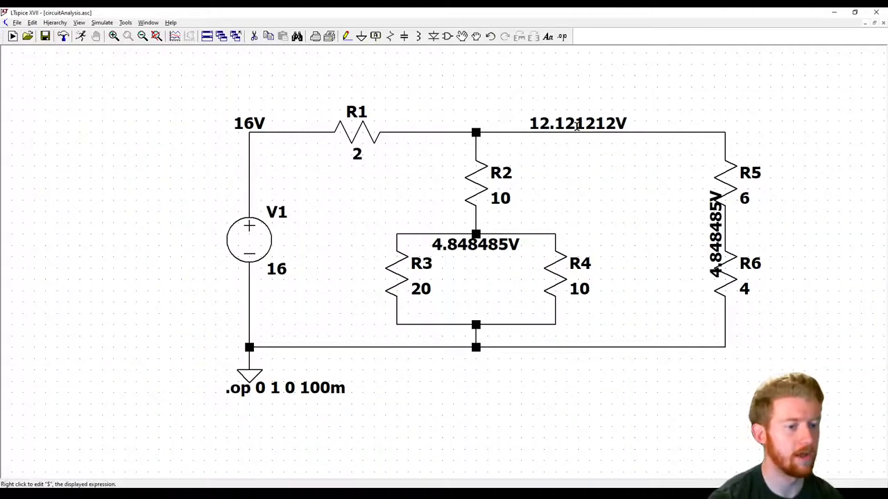